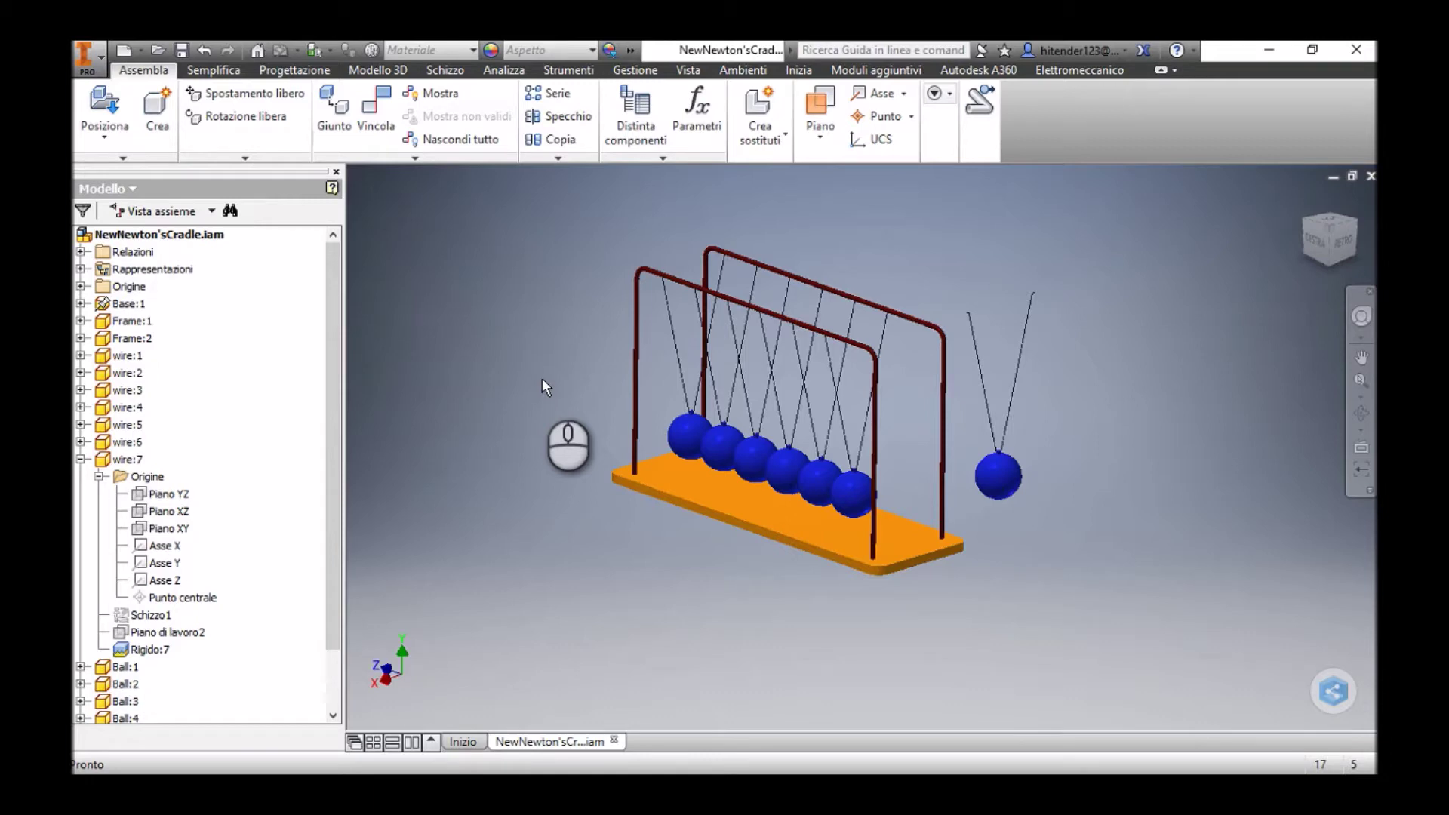
{"action": "scroll", "coordinate": [558, 396], "scroll_direction": "up", "scroll_amount": 3}
{"action": "scroll", "coordinate": [559, 395], "scroll_direction": "down", "scroll_amount": 3}
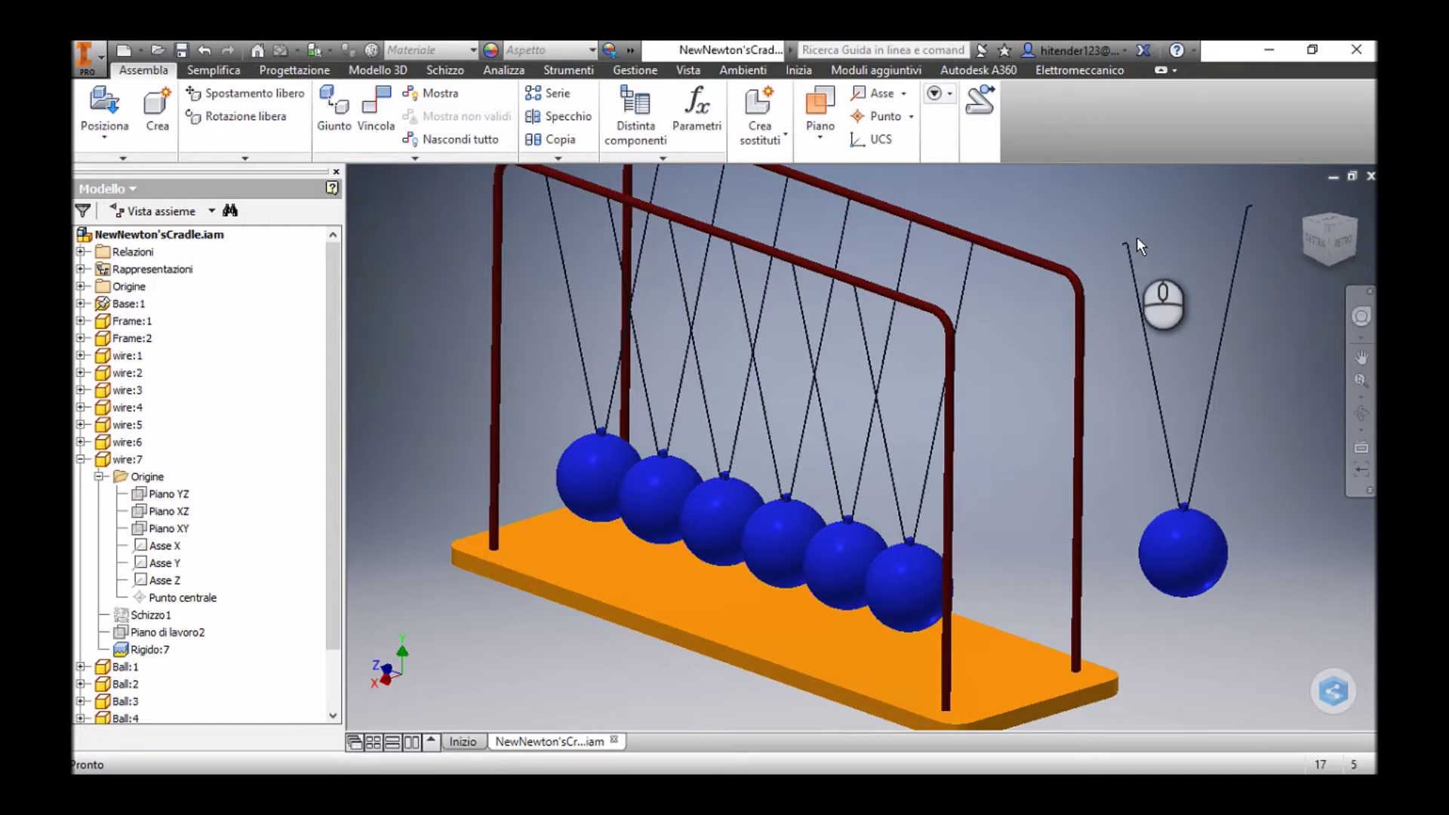
{"action": "middle_click_drag", "start_coordinate": [1202, 232], "coordinate": [1200, 231]}
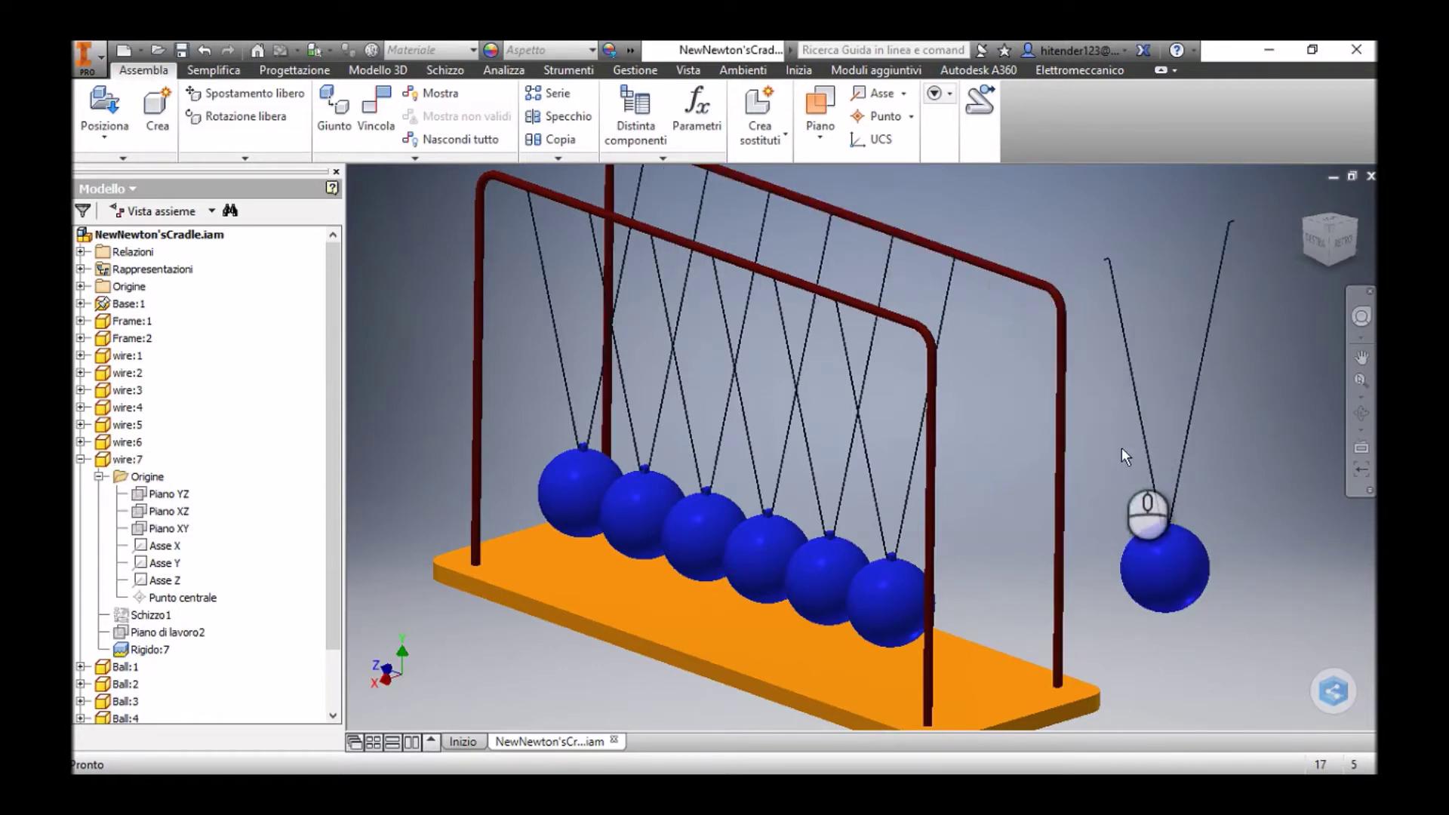
{"action": "left_click", "coordinate": [1162, 572]}
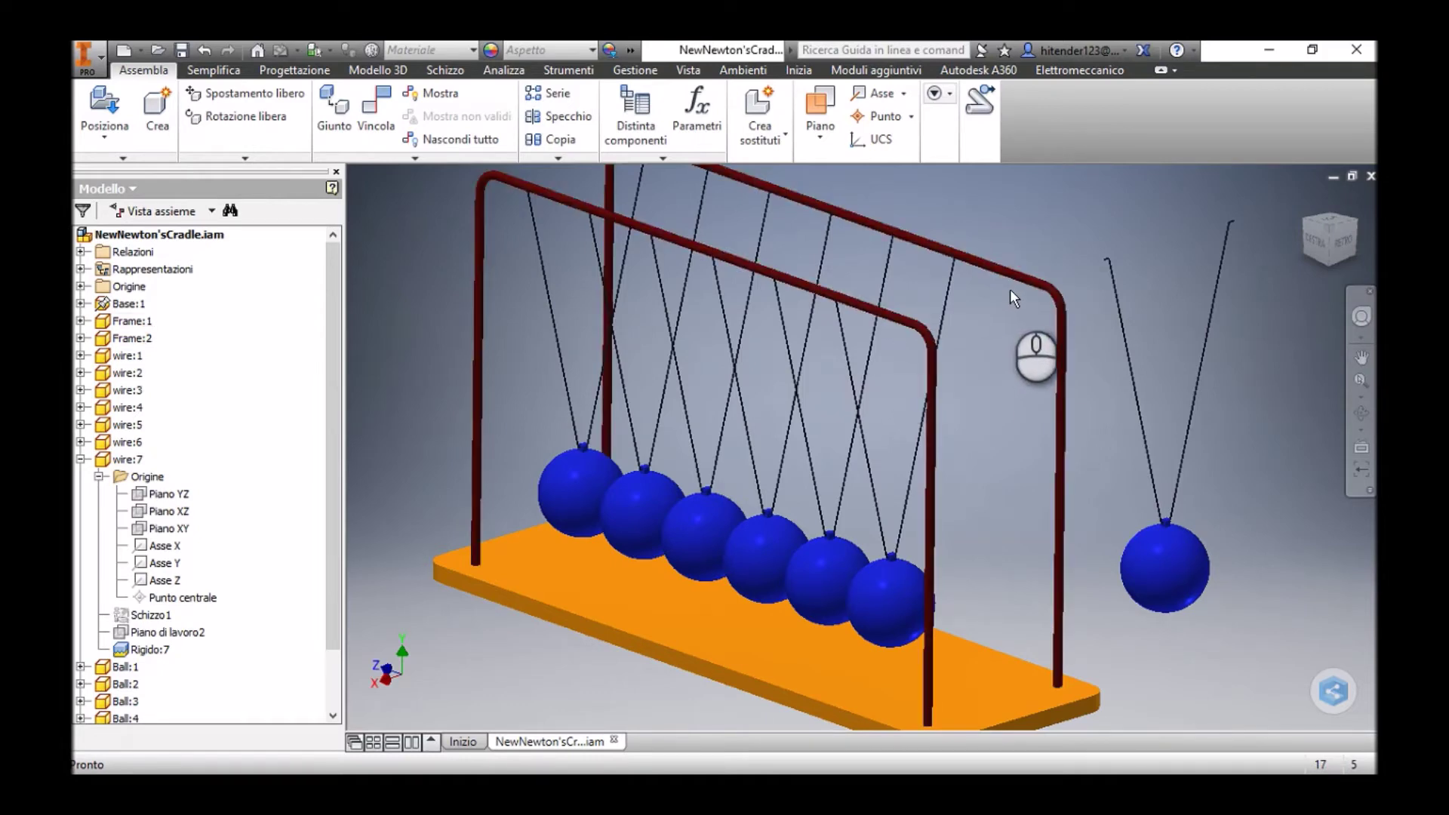
{"action": "scroll", "coordinate": [988, 398], "scroll_direction": "up", "scroll_amount": 4}
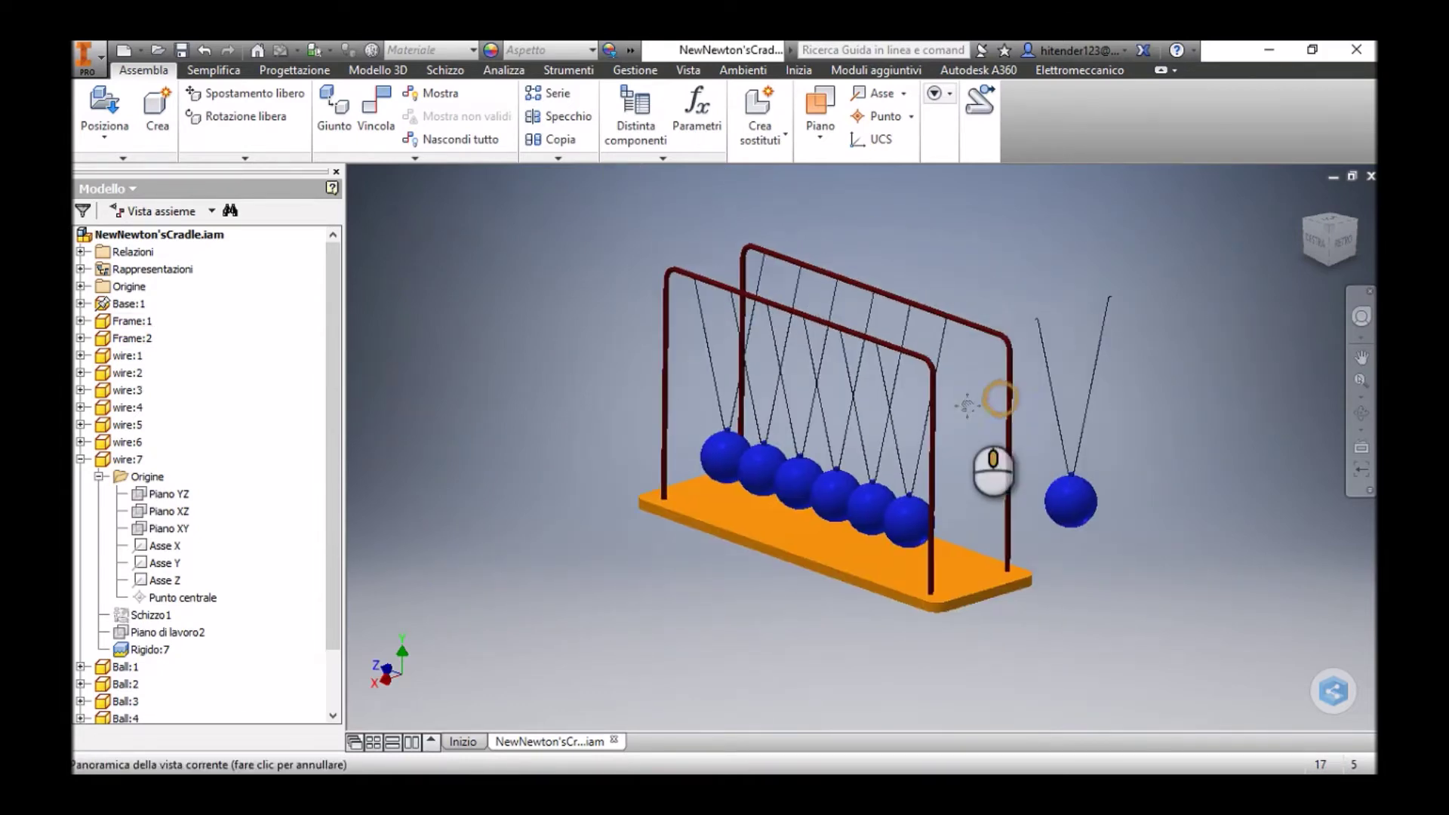
{"action": "middle_click_drag", "start_coordinate": [1038, 252], "coordinate": [919, 255]}
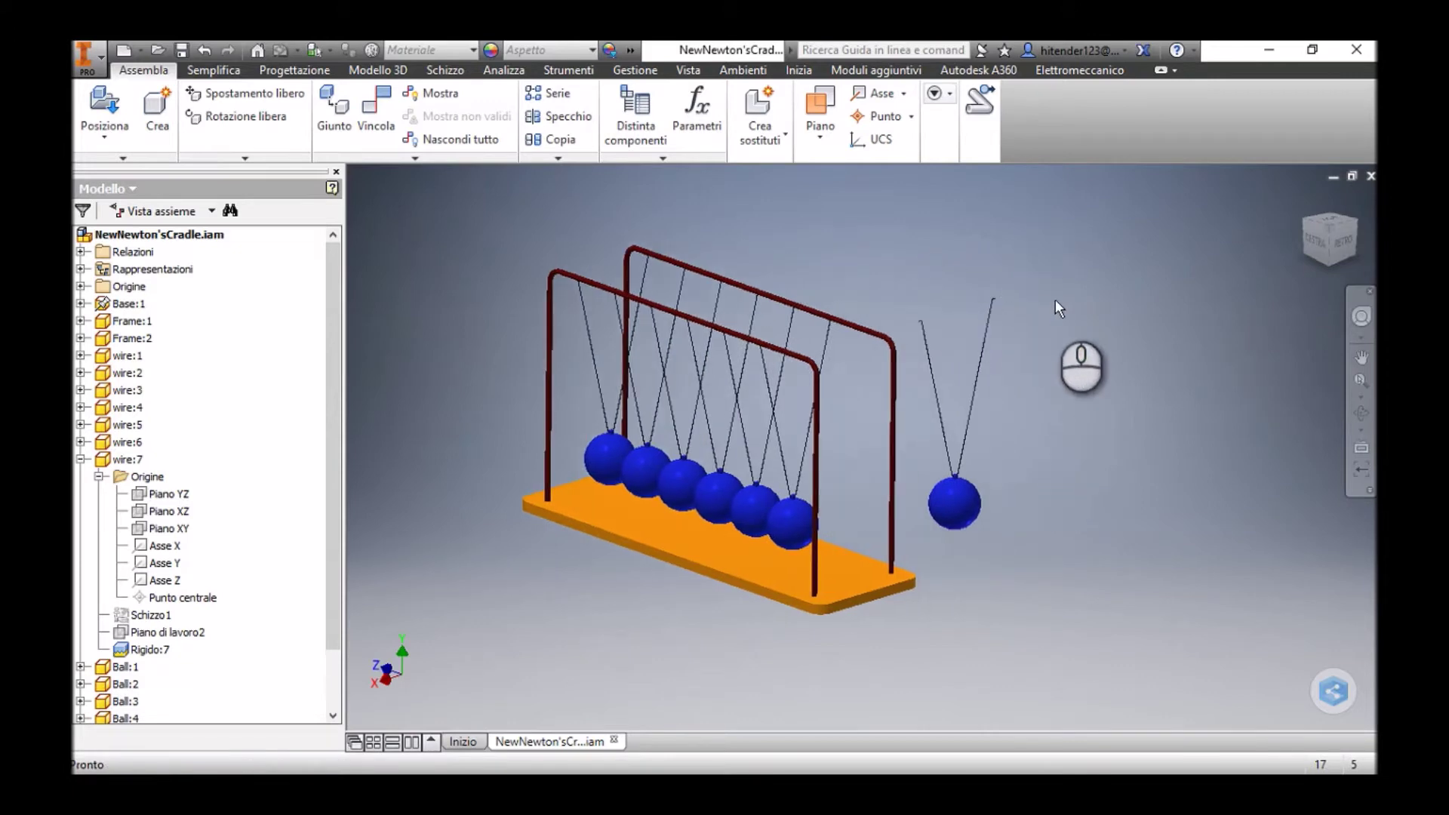
Switch the assembly display to the wireframe visual style.
{"action": "scroll", "coordinate": [981, 306], "scroll_direction": "down", "scroll_amount": 5}
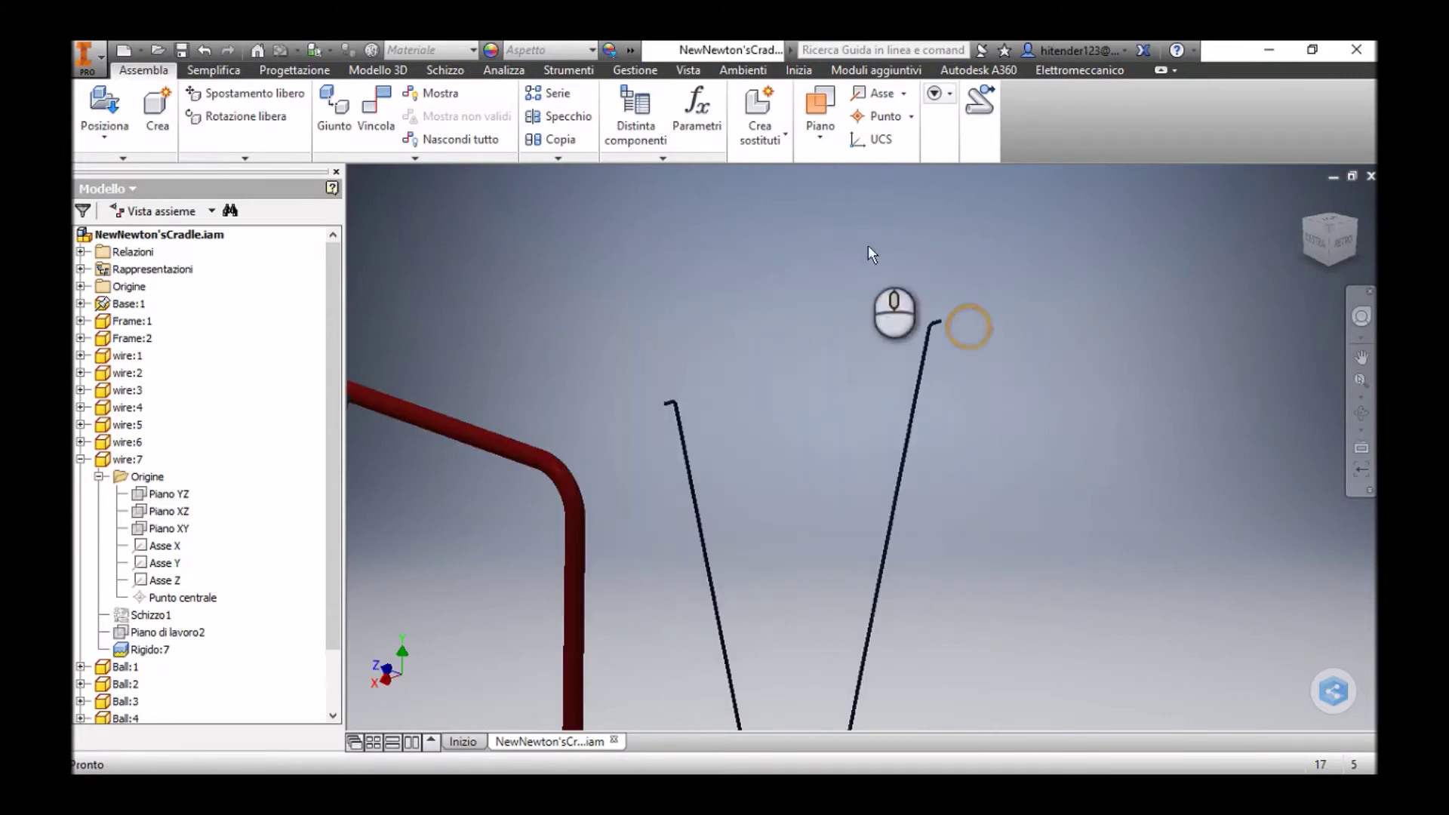
{"action": "left_click", "coordinate": [688, 69]}
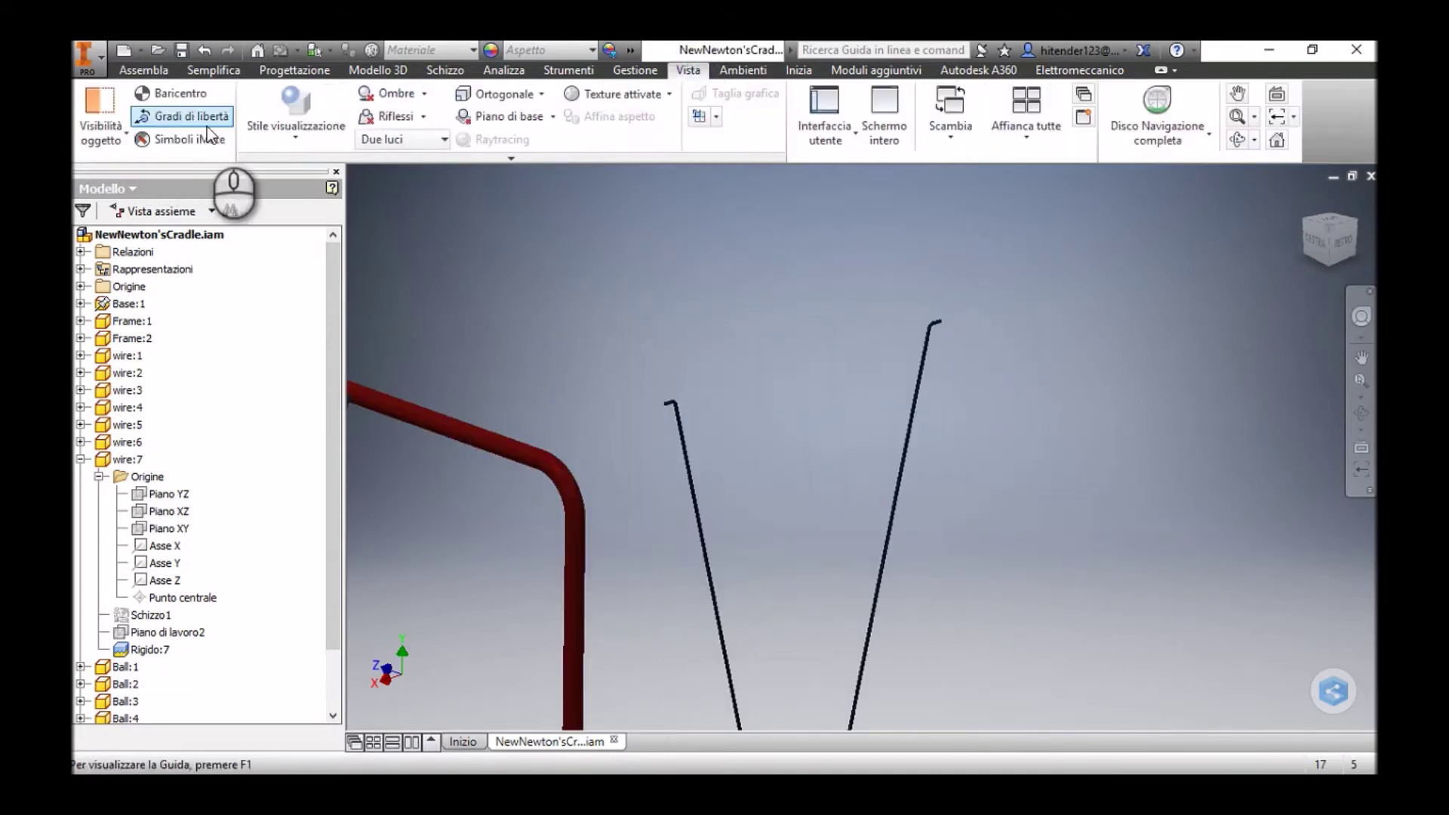
{"action": "left_click", "coordinate": [273, 117]}
{"action": "left_click", "coordinate": [386, 327]}
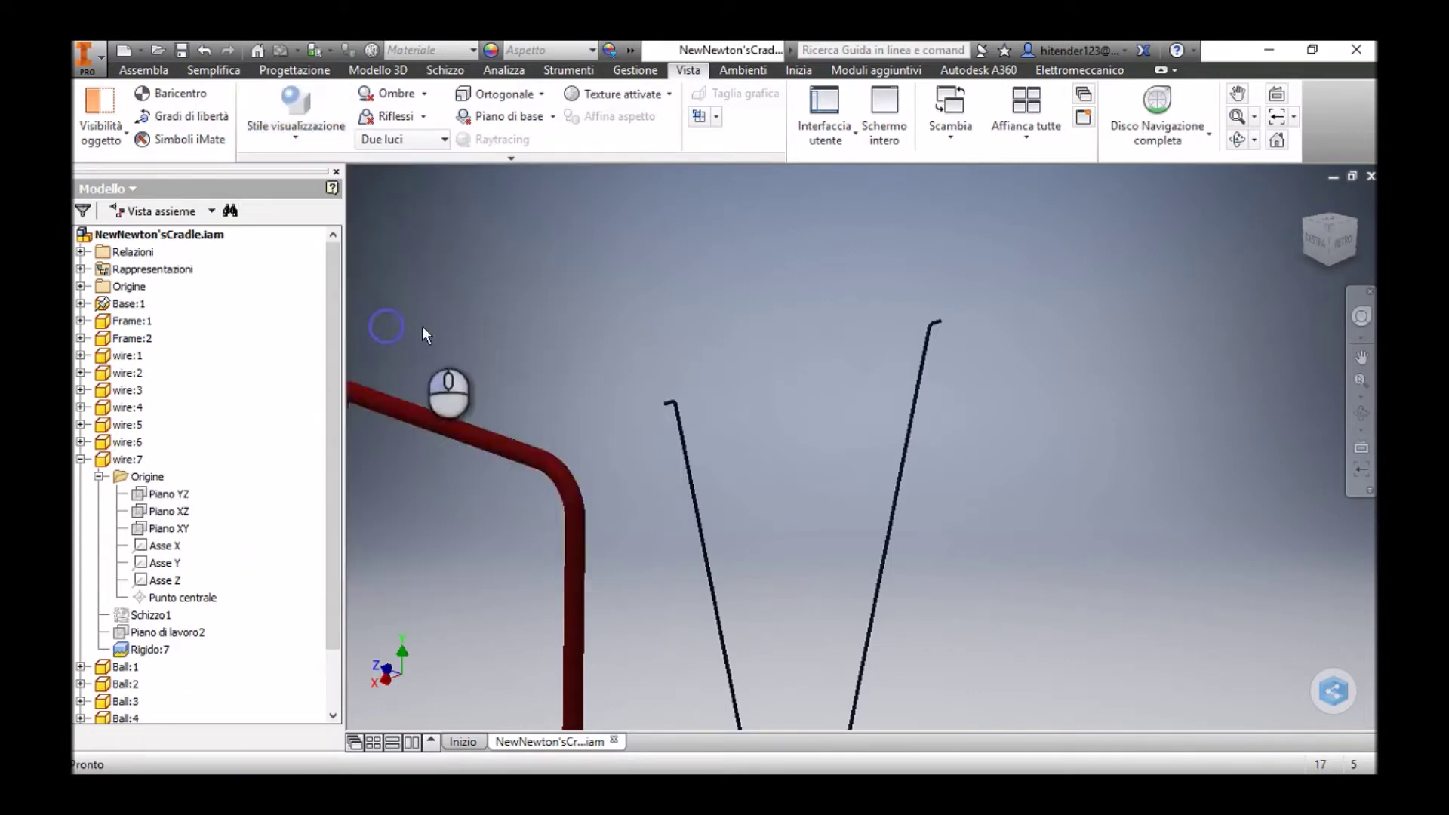
Mate the centre point of wire:7's rear end tip to the centre point of the free hole in the rear frame, with 0 mm offset.
{"action": "left_click", "coordinate": [143, 69]}
{"action": "left_click", "coordinate": [375, 113]}
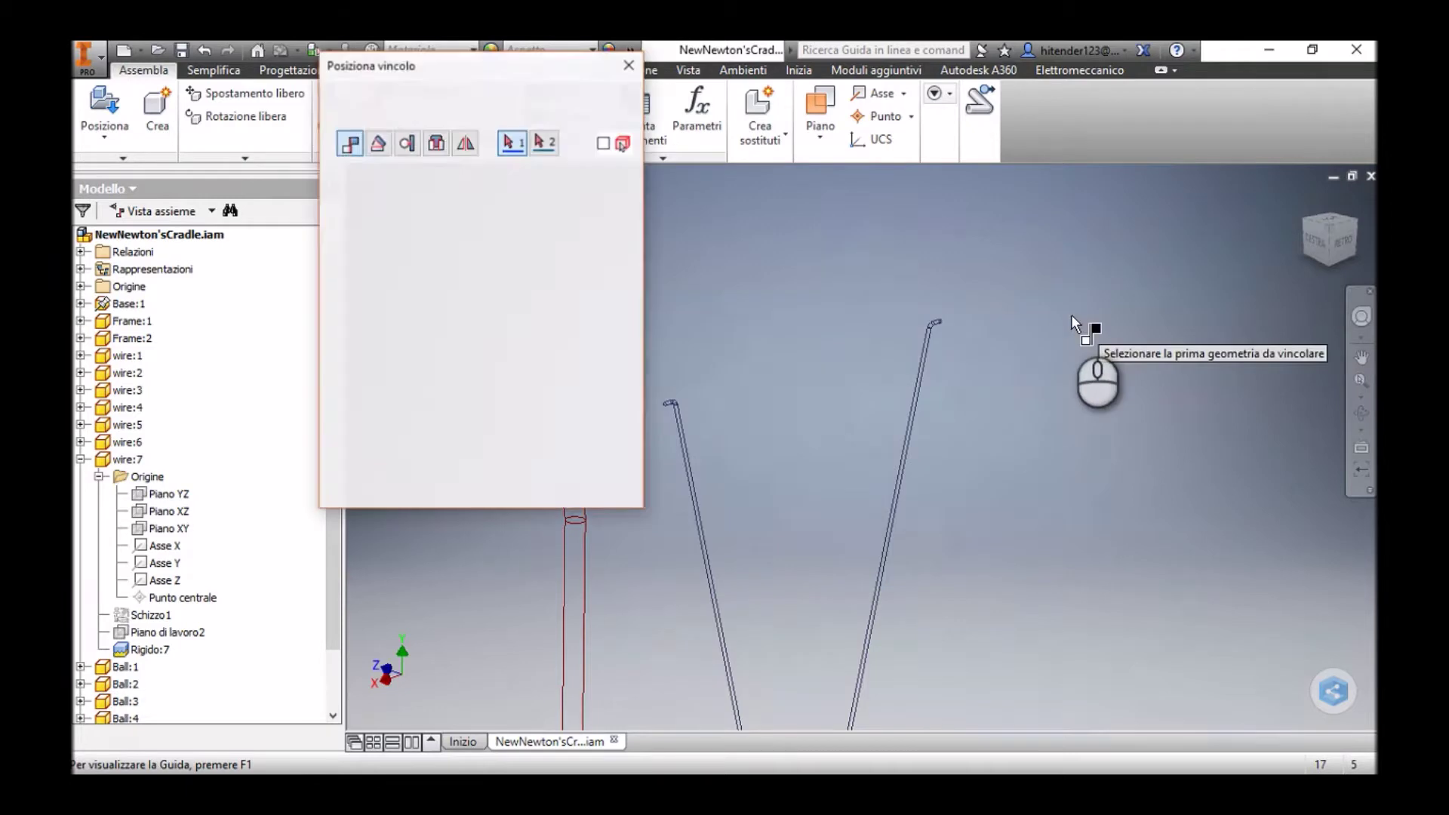
{"action": "scroll", "coordinate": [941, 320], "scroll_direction": "up", "scroll_amount": 4}
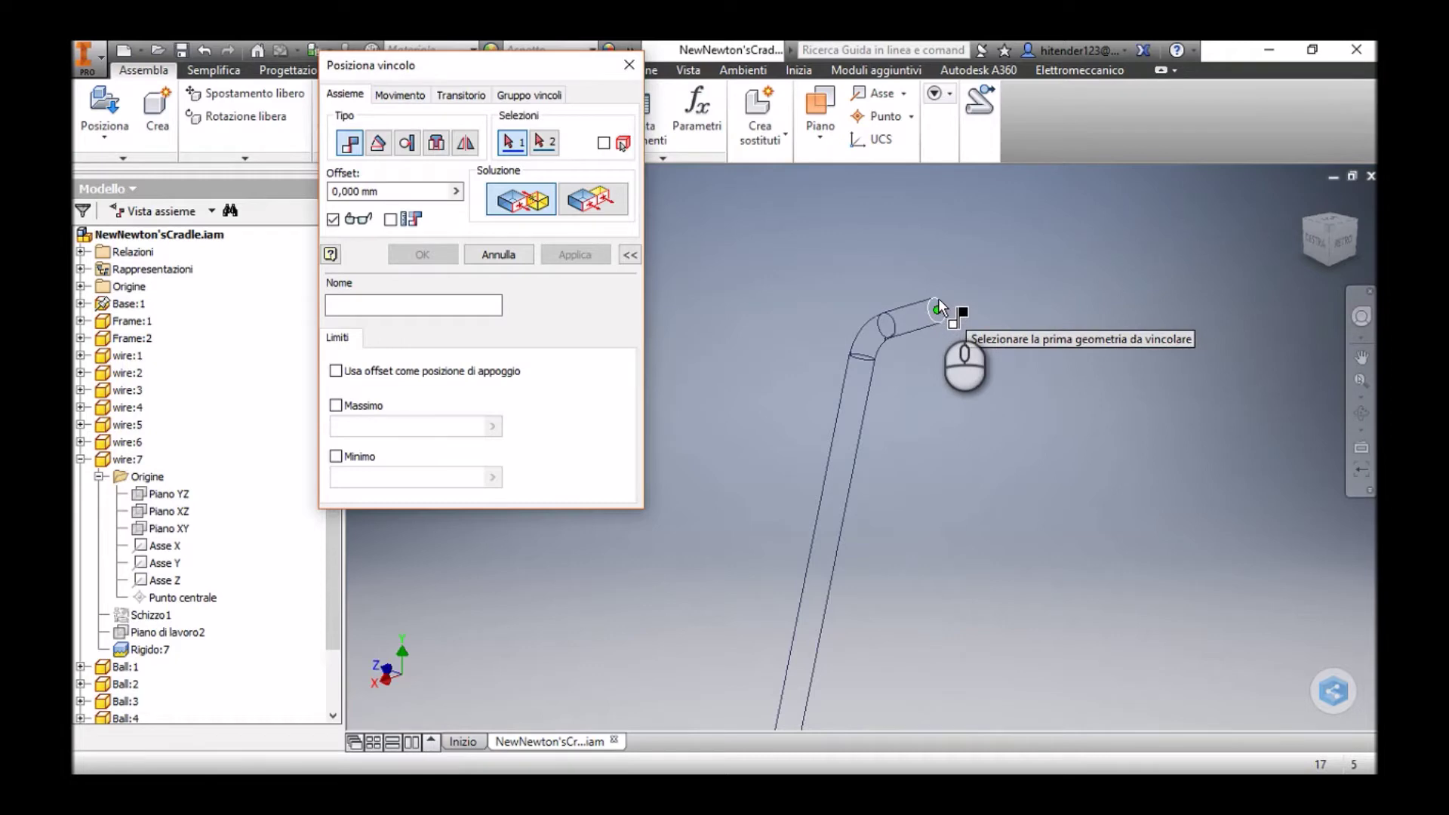
{"action": "mouse_move", "coordinate": [939, 303]}
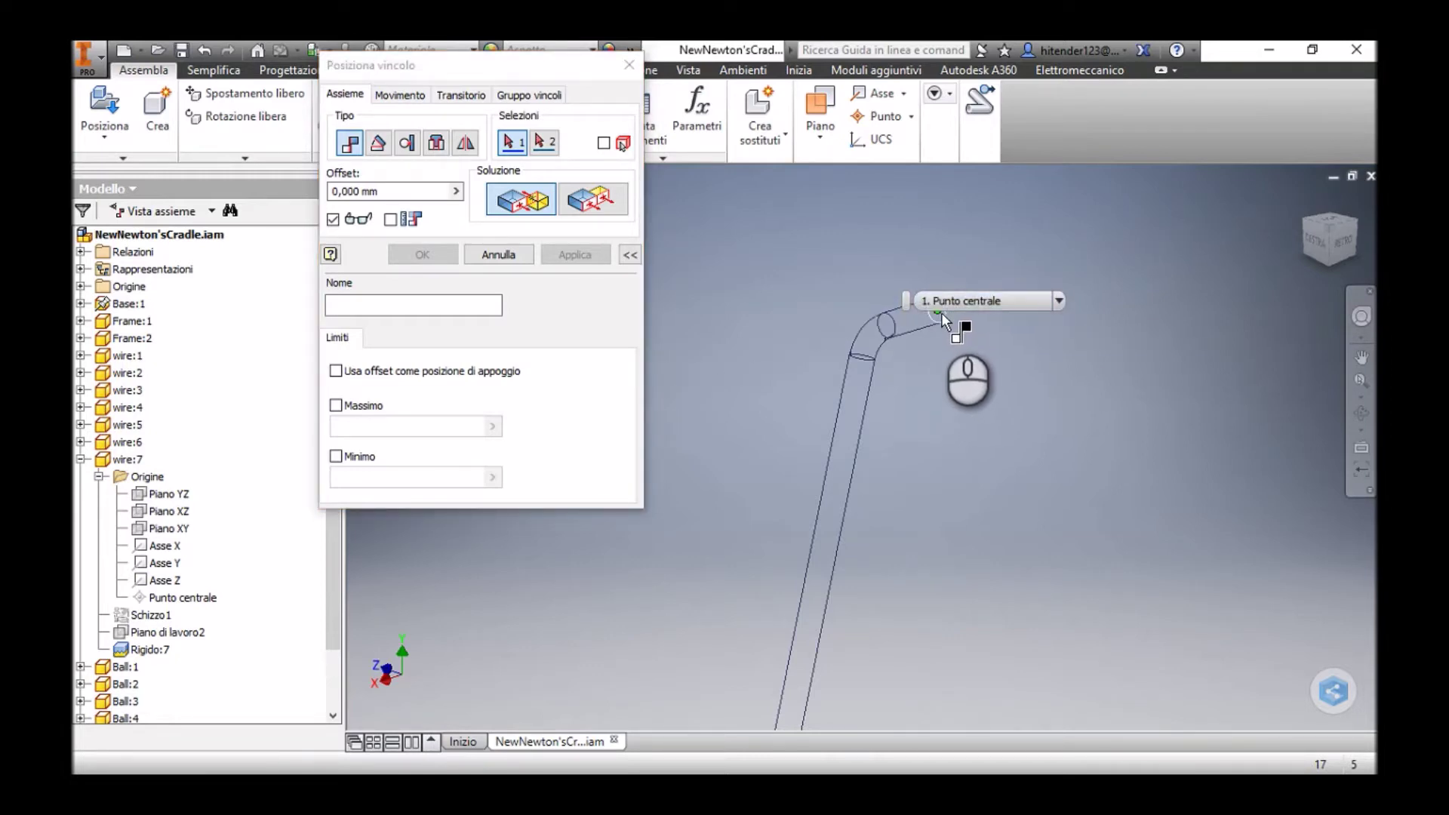
{"action": "left_click", "coordinate": [939, 313]}
{"action": "scroll", "coordinate": [779, 365], "scroll_direction": "down", "scroll_amount": 3}
{"action": "middle_click_drag", "start_coordinate": [779, 365], "coordinate": [759, 528]}
{"action": "scroll", "coordinate": [831, 486], "scroll_direction": "down", "scroll_amount": 2}
{"action": "scroll", "coordinate": [758, 528], "scroll_direction": "up", "scroll_amount": 4}
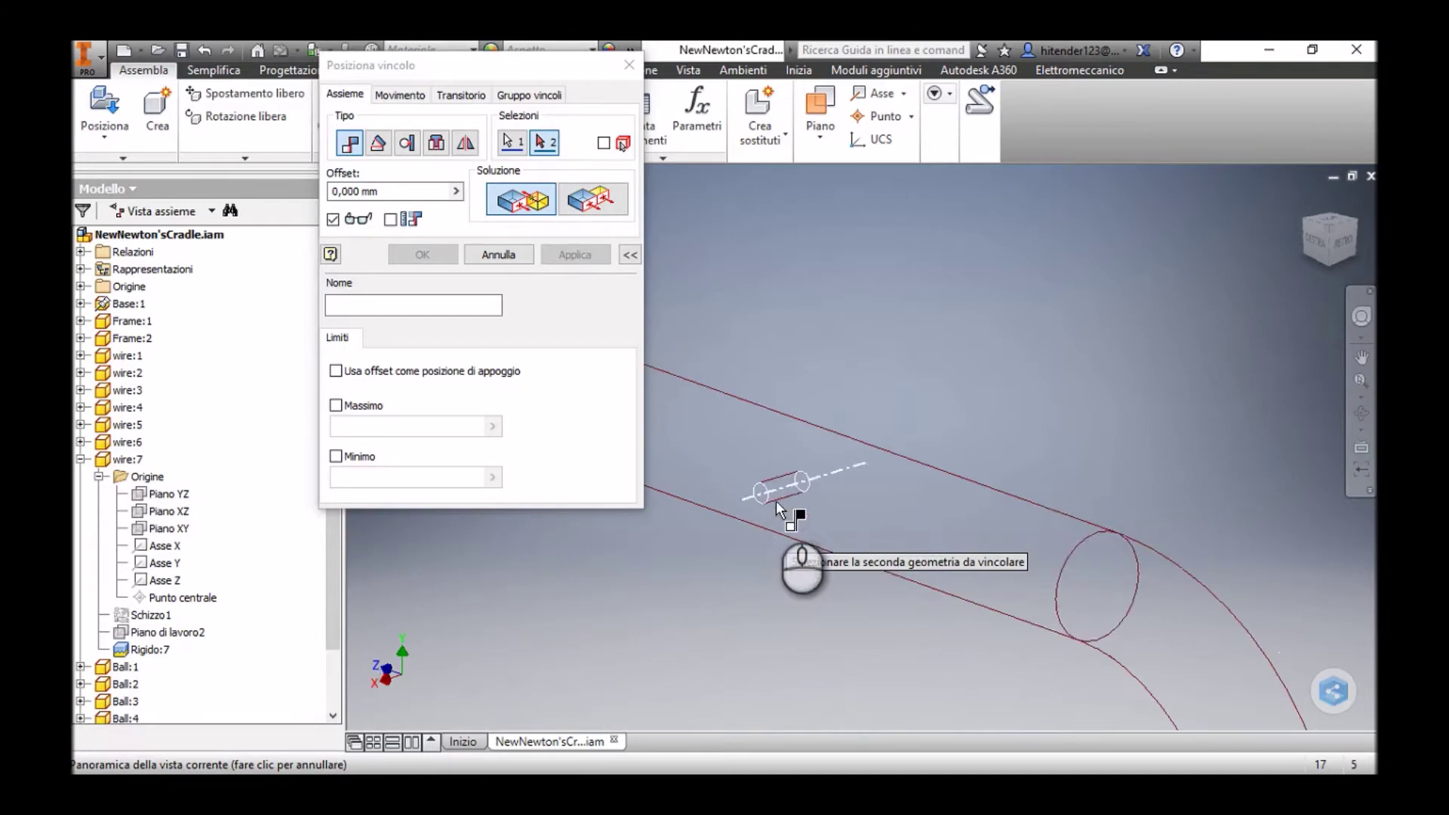
{"action": "scroll", "coordinate": [808, 473], "scroll_direction": "up", "scroll_amount": 2}
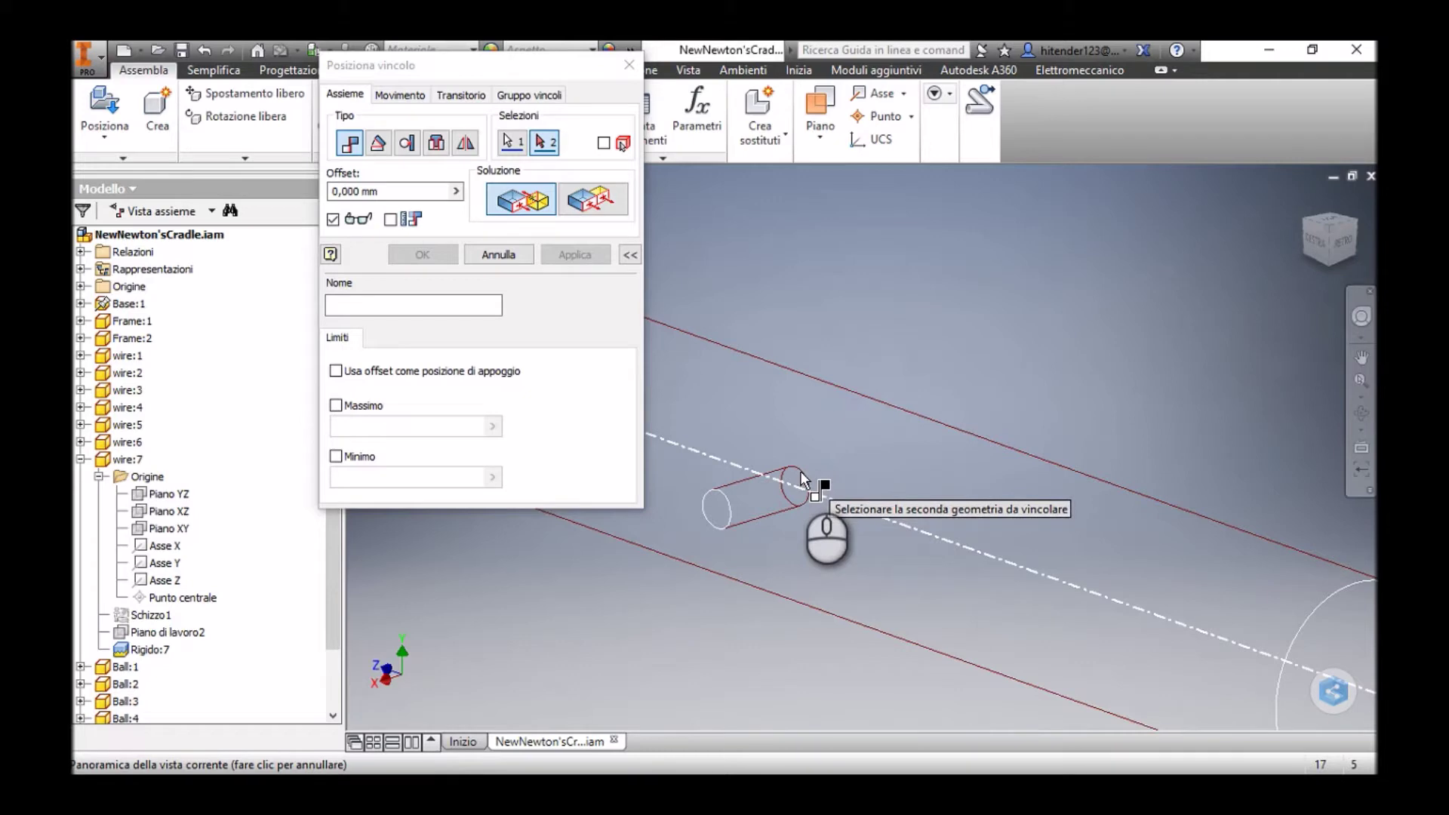
{"action": "mouse_move", "coordinate": [800, 475]}
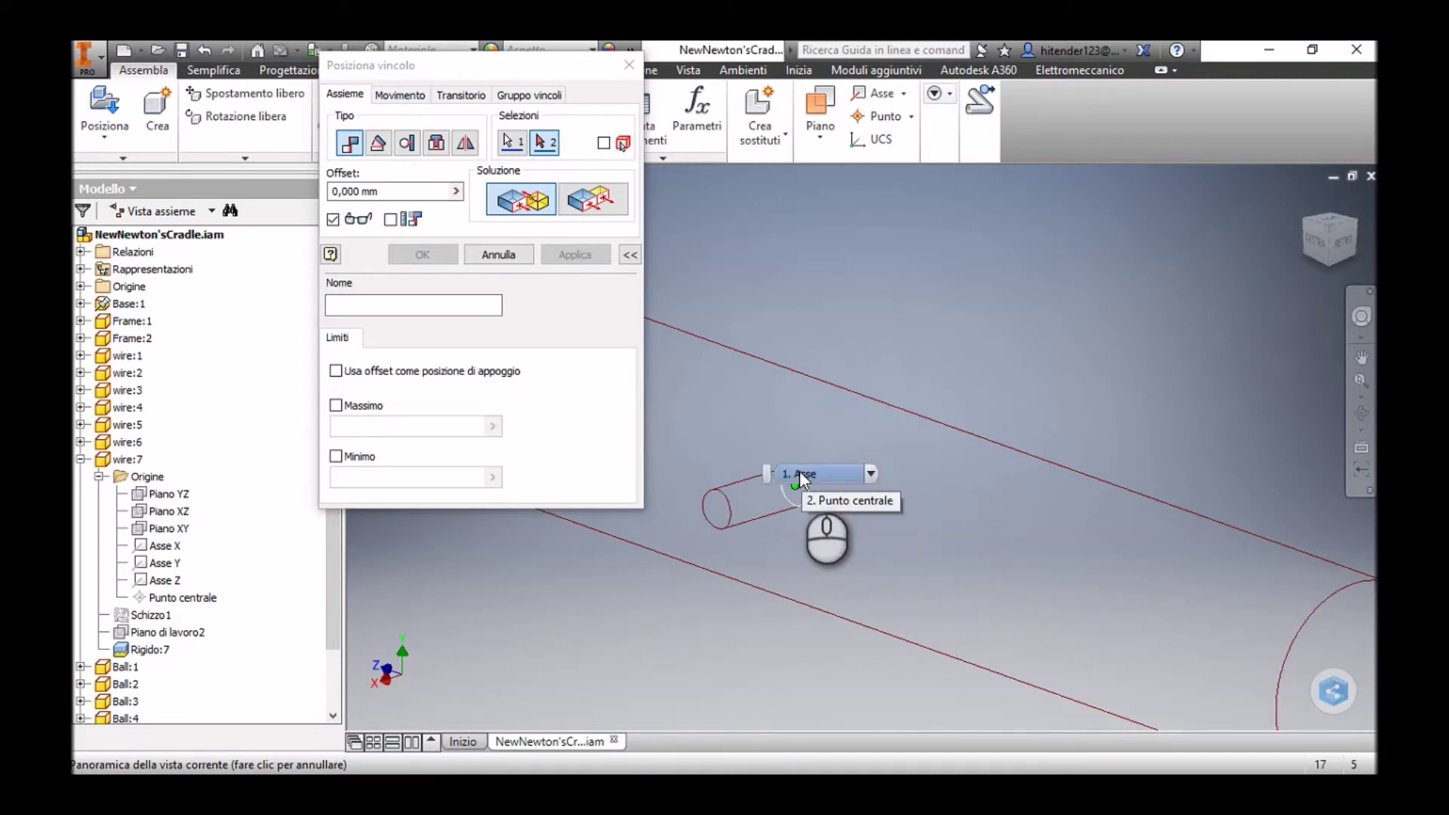
{"action": "left_click", "coordinate": [799, 469]}
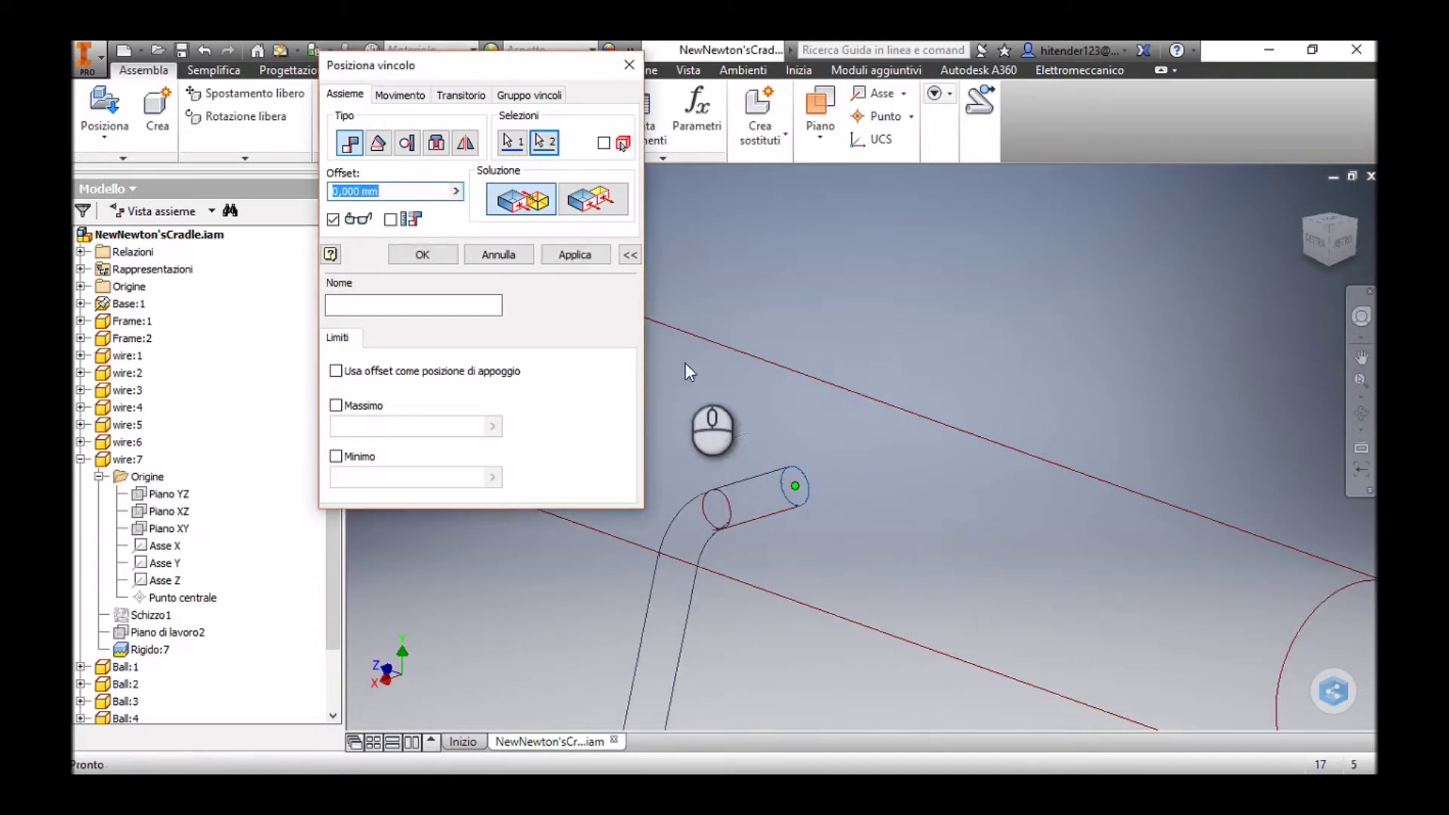
{"action": "left_click", "coordinate": [422, 255]}
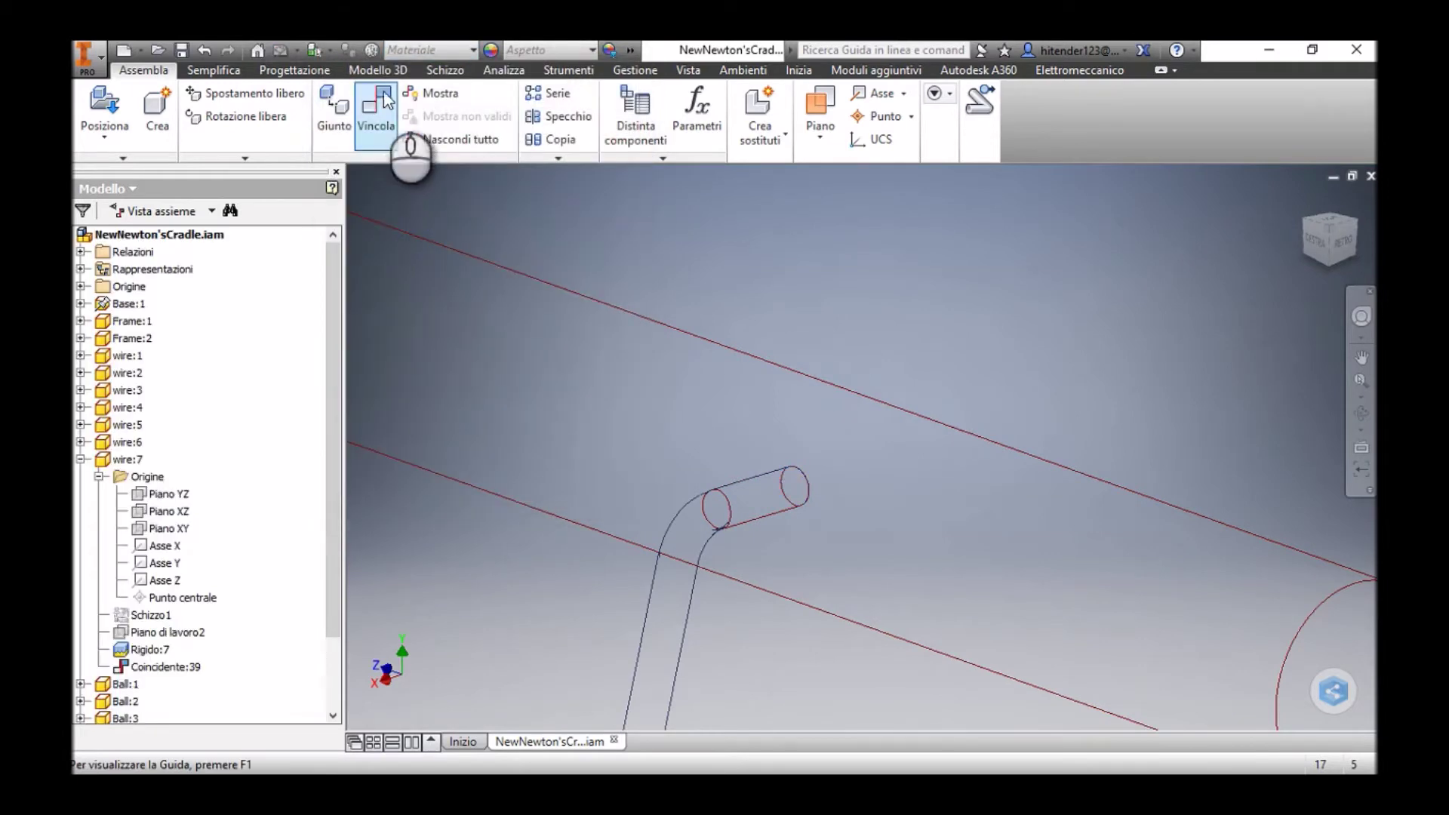
Set the visual style to shaded with edges and return the cradle to the home view.
{"action": "left_click", "coordinate": [688, 69]}
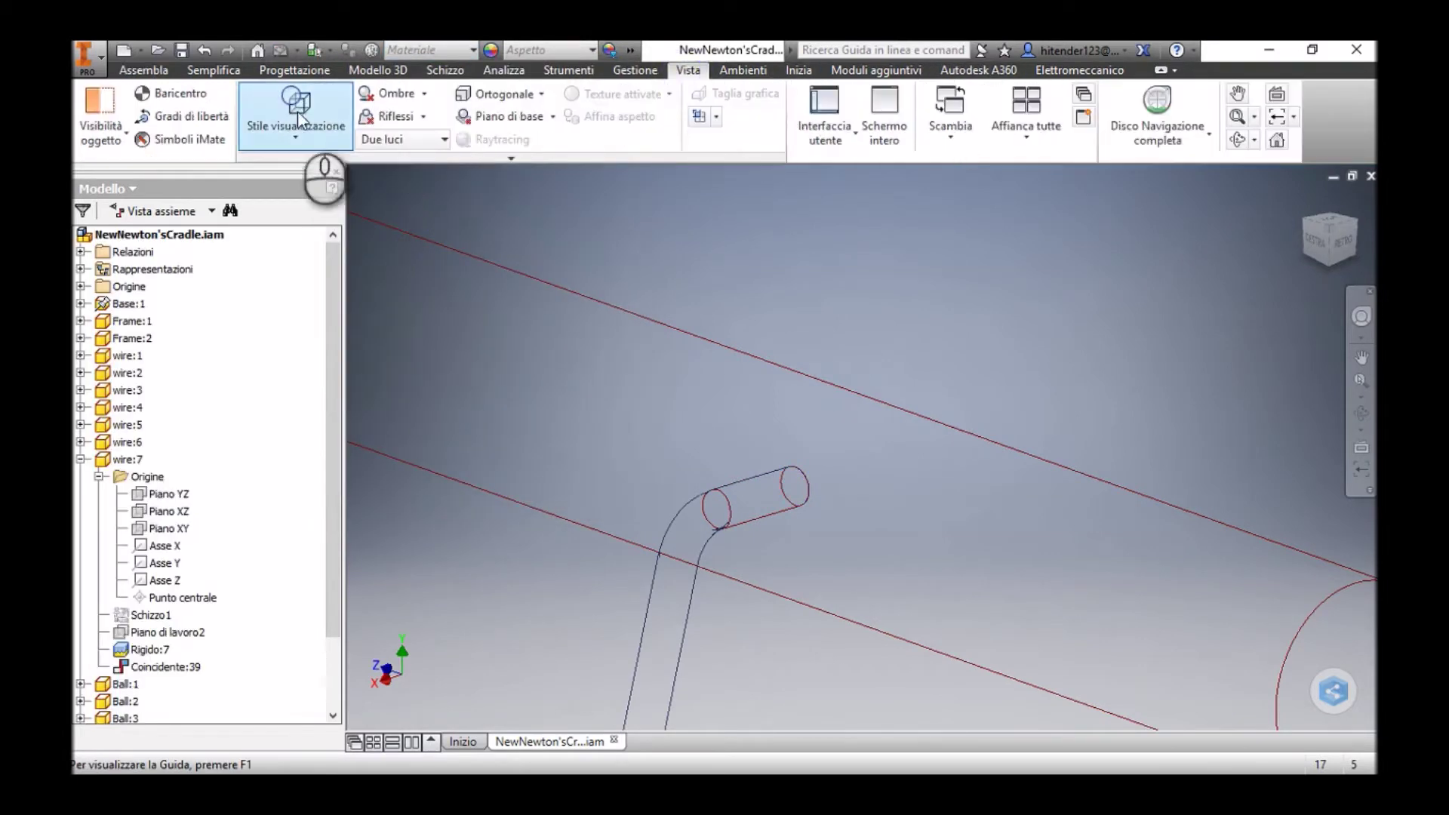
{"action": "left_click", "coordinate": [330, 259]}
{"action": "key", "text": "F2"}
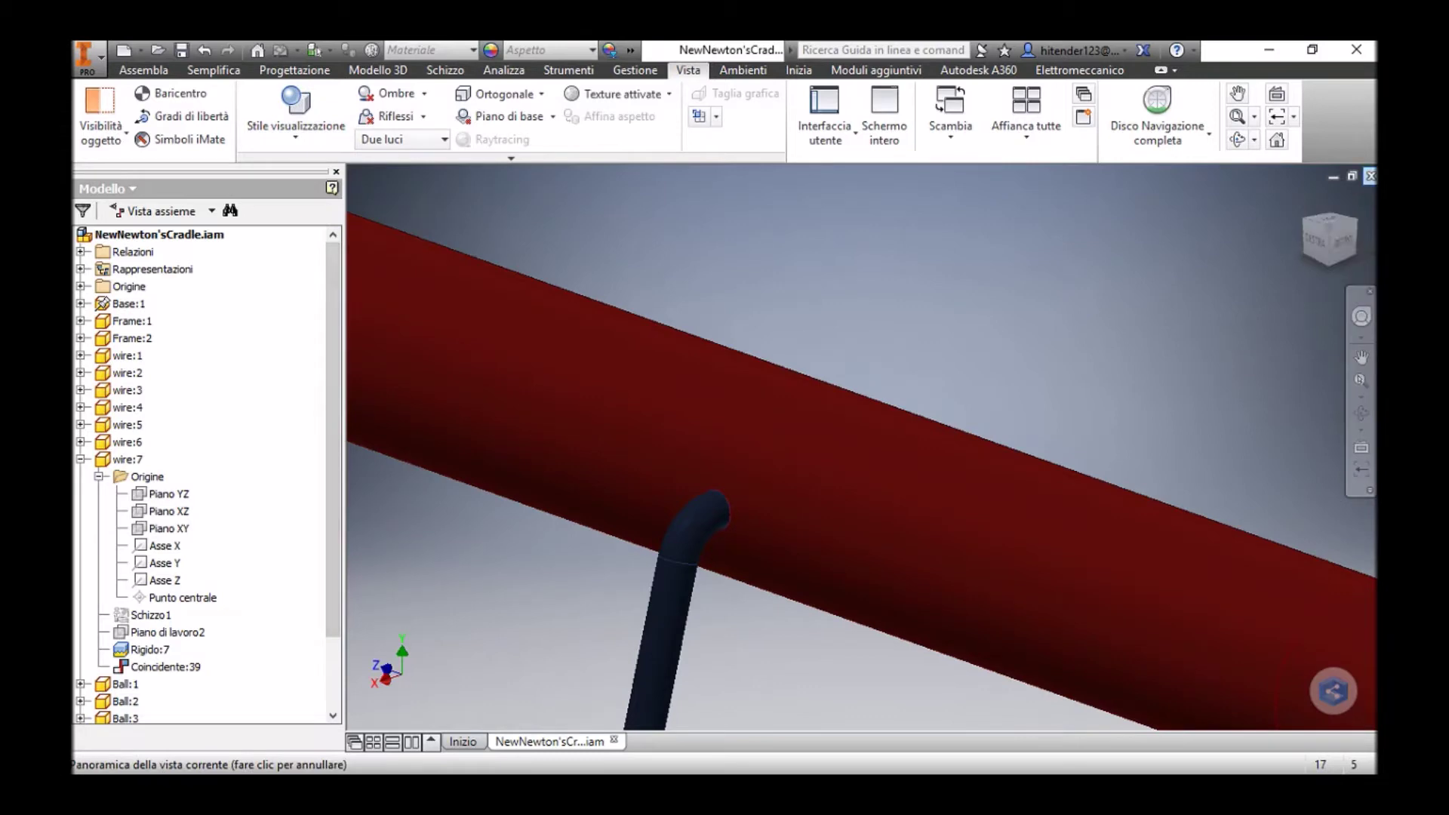
{"action": "left_click", "coordinate": [1306, 194]}
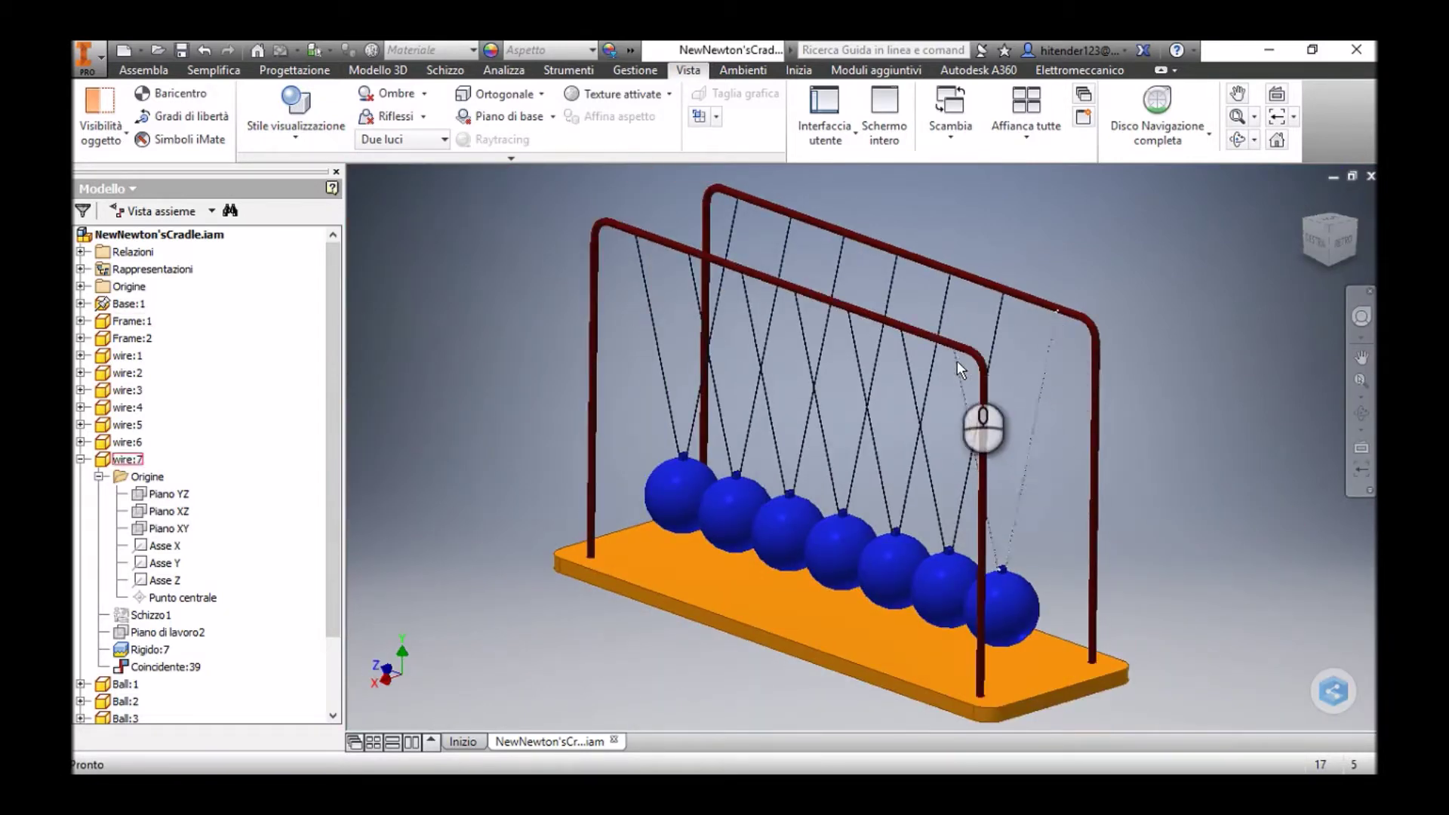
Swing wire:7 clear of the front frame and mate its front end's axis to the last hole's axis in that frame, with 0 mm offset.
{"action": "left_click_drag", "start_coordinate": [956, 360], "coordinate": [958, 400]}
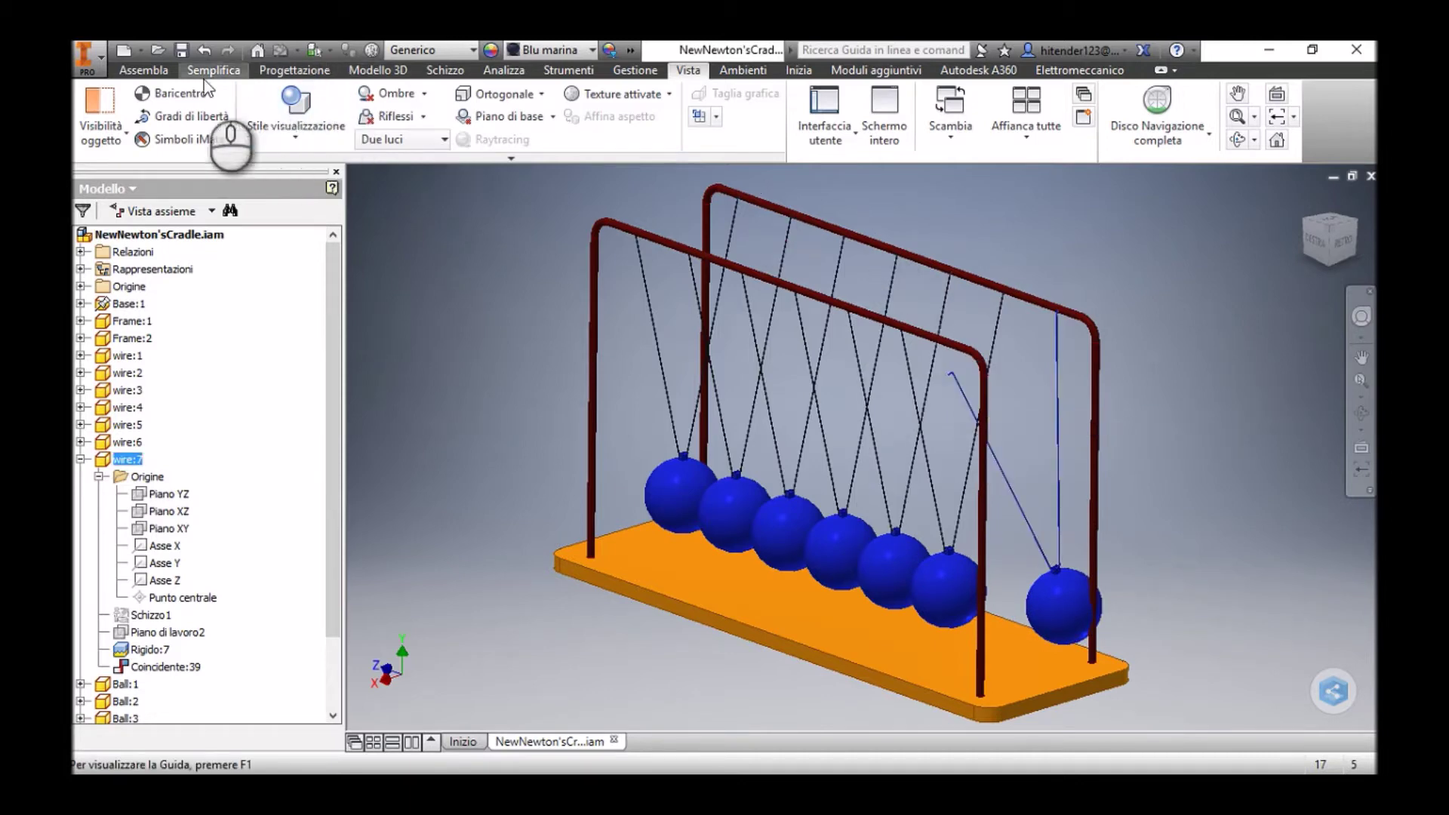
{"action": "left_click", "coordinate": [144, 70]}
{"action": "left_click", "coordinate": [376, 115]}
{"action": "scroll", "coordinate": [906, 340], "scroll_direction": "up", "scroll_amount": 5}
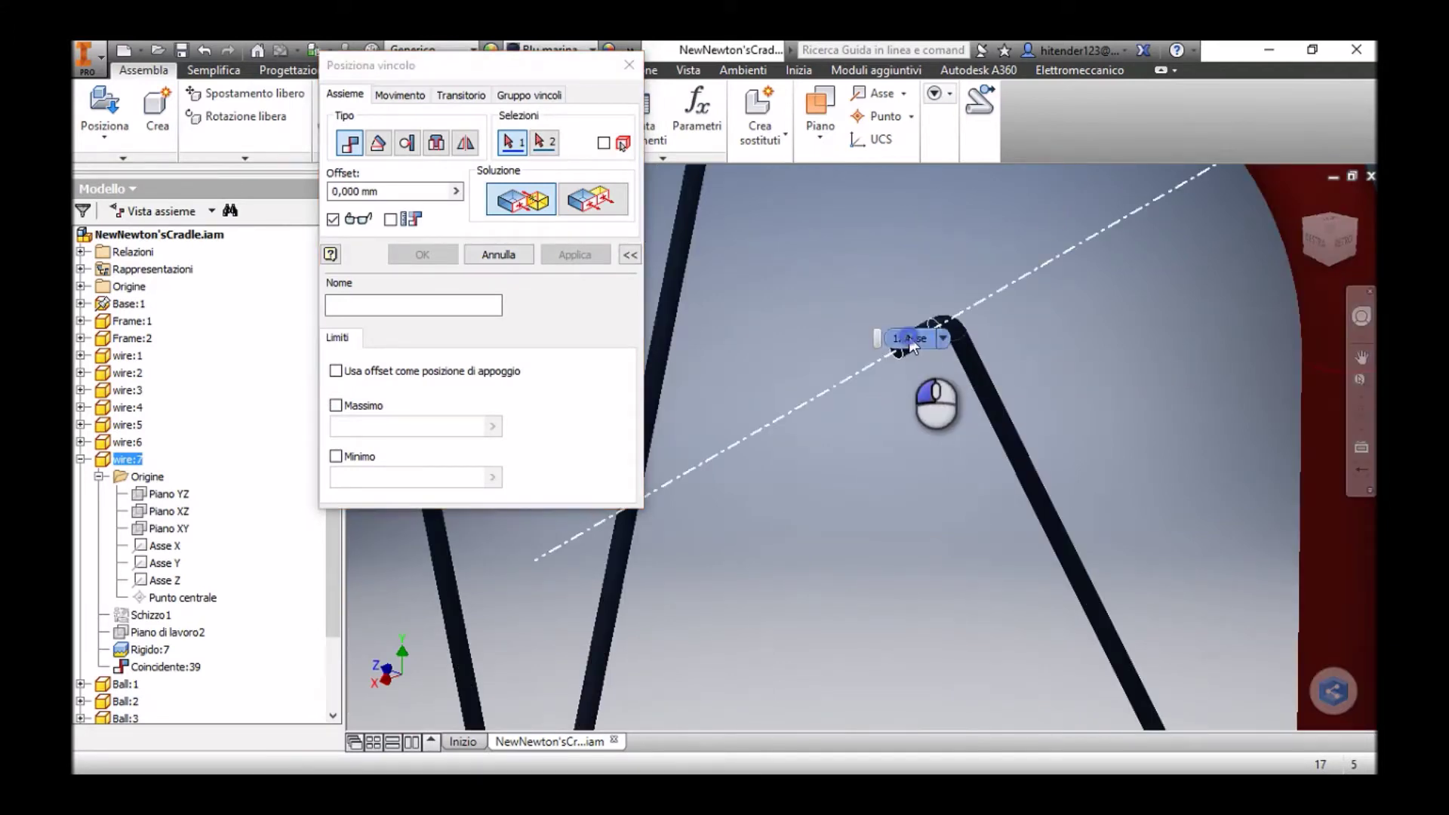
{"action": "left_click", "coordinate": [910, 340]}
{"action": "scroll", "coordinate": [900, 285], "scroll_direction": "down", "scroll_amount": 5}
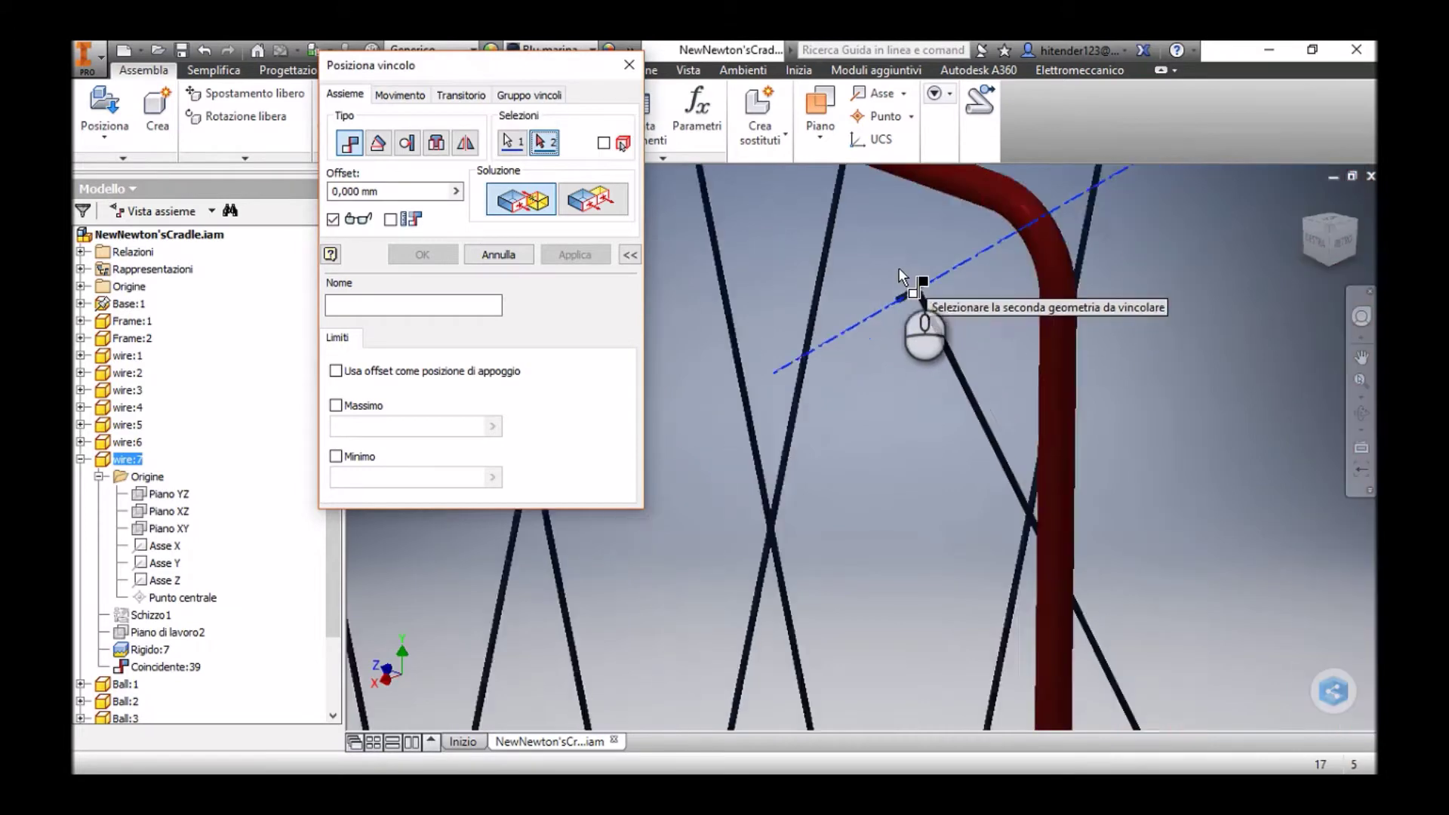
{"action": "middle_click_drag", "start_coordinate": [887, 233], "coordinate": [943, 339]}
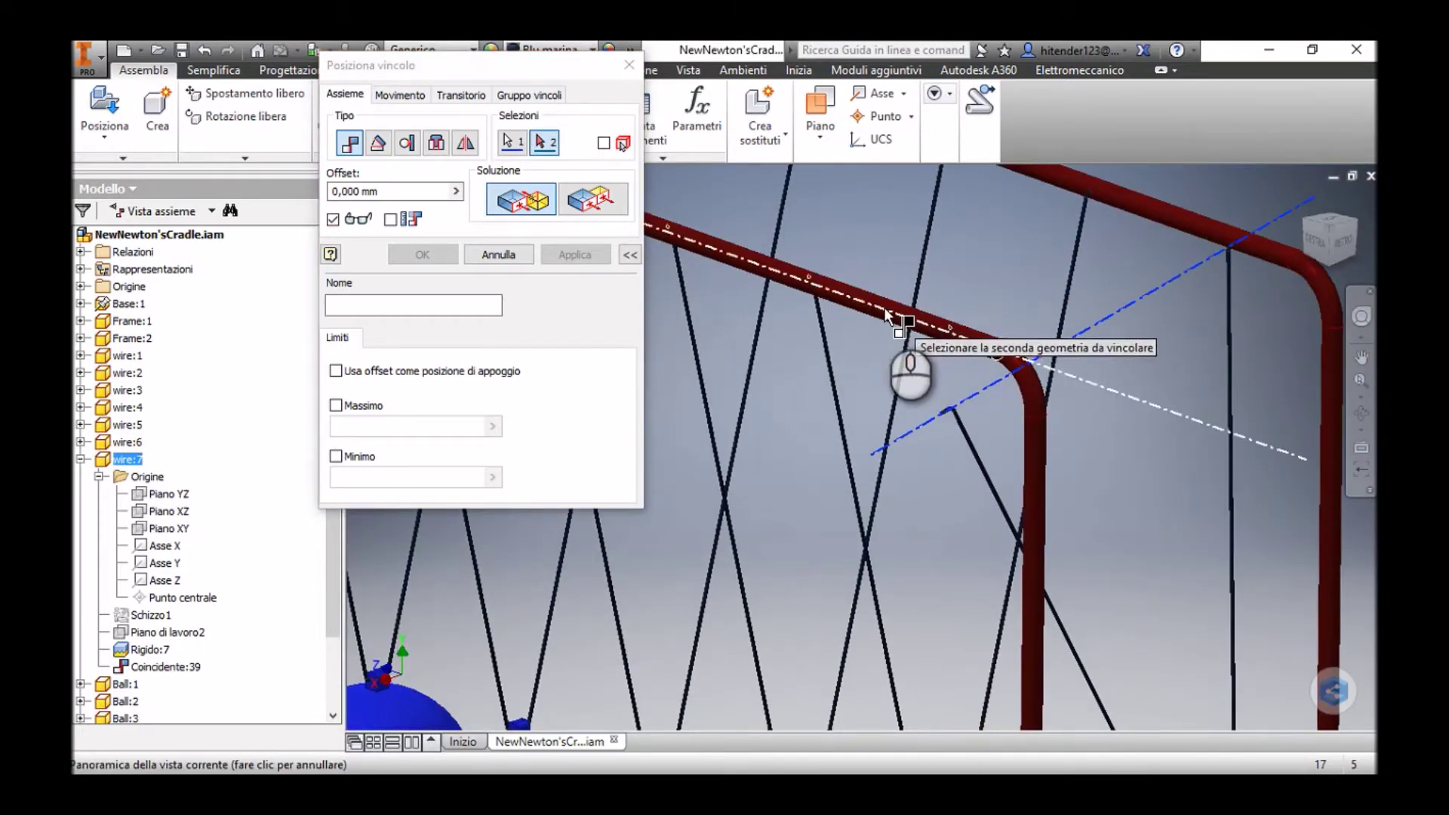
{"action": "scroll", "coordinate": [949, 332], "scroll_direction": "up", "scroll_amount": 3}
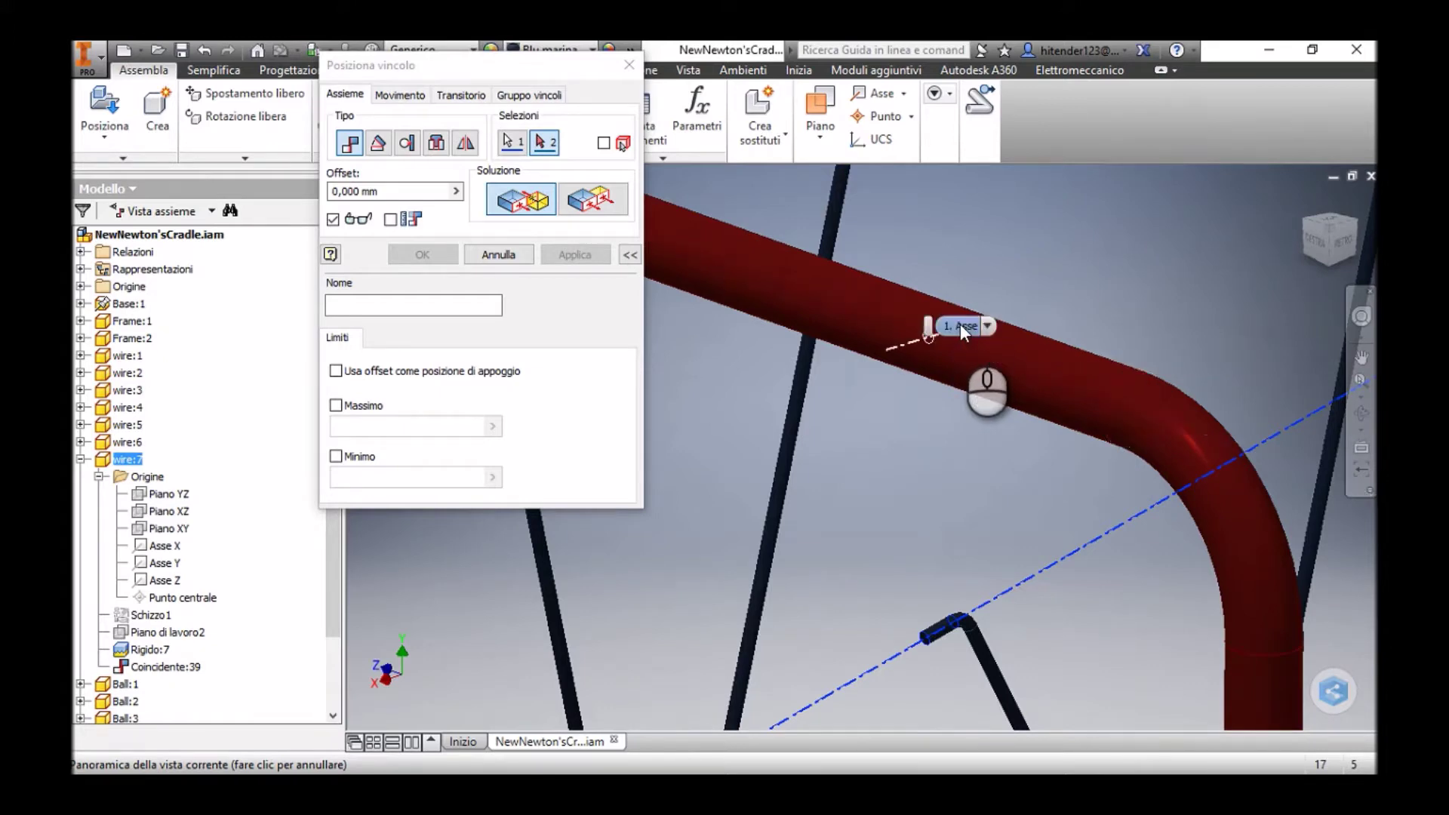
{"action": "left_click", "coordinate": [960, 325]}
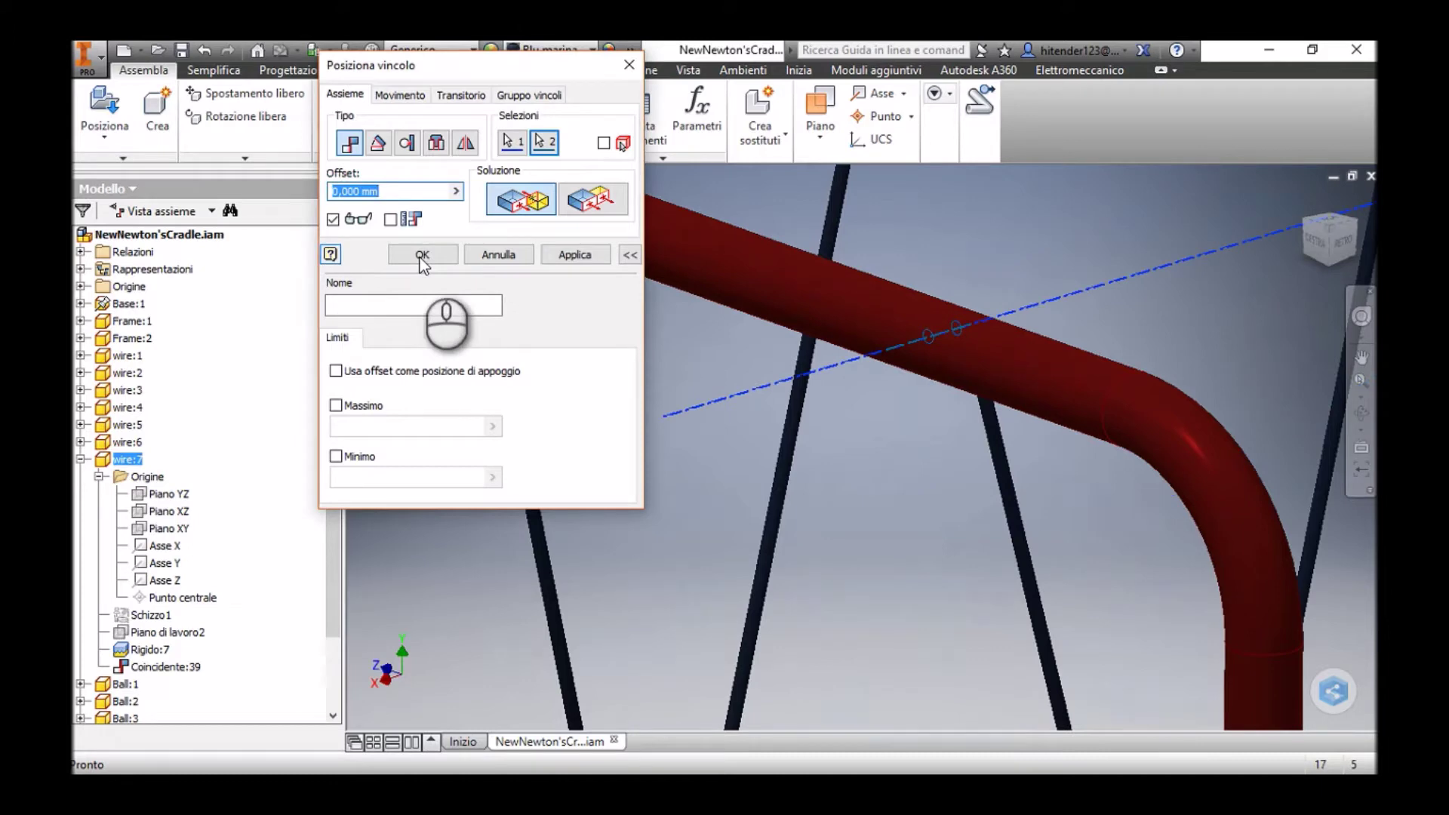
{"action": "left_click", "coordinate": [430, 252]}
Swing the seventh ball outward, away from the other six, and display the cradle from the right side (DESTRA).
{"action": "scroll", "coordinate": [617, 320], "scroll_direction": "down", "scroll_amount": 10}
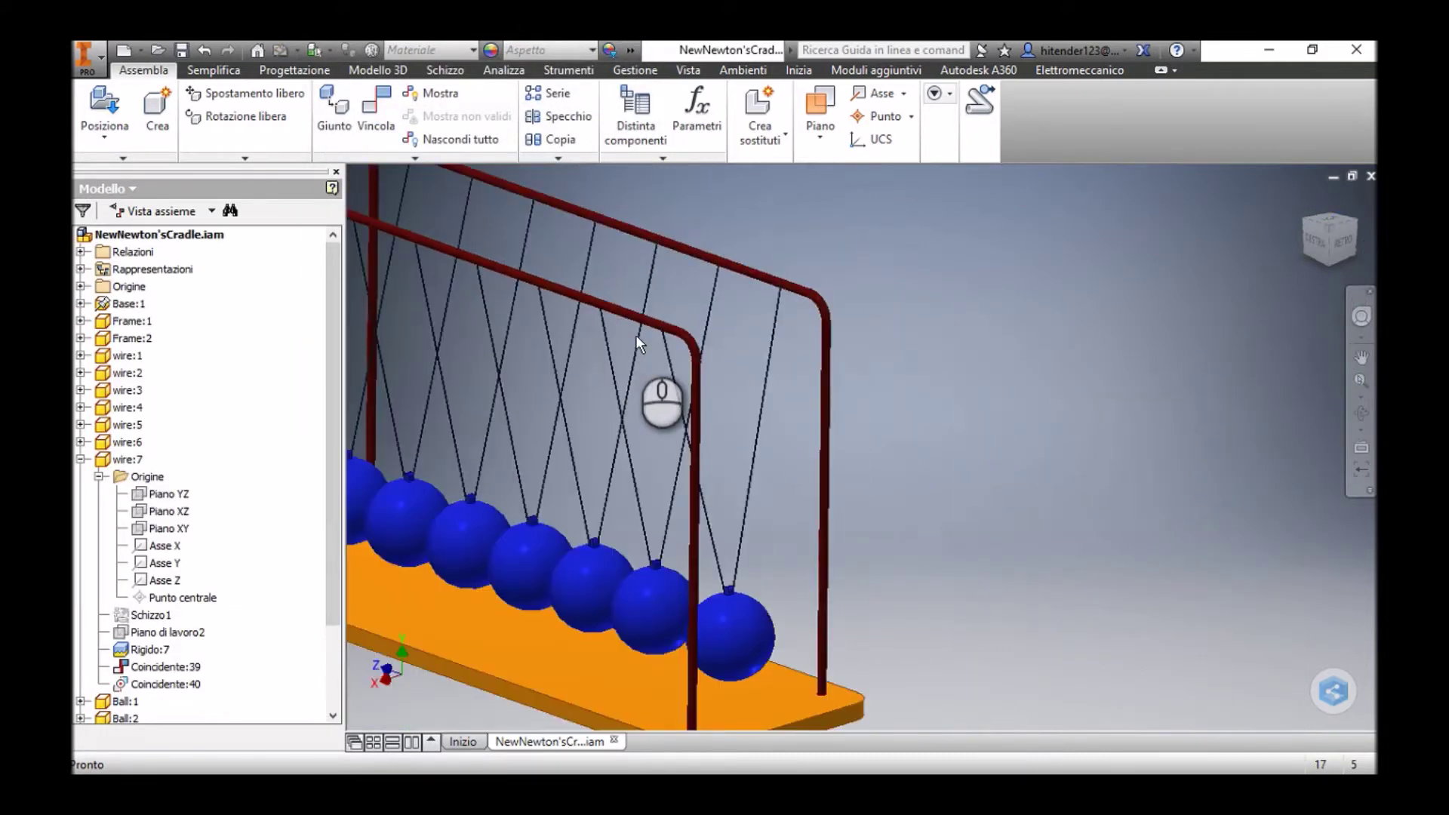
{"action": "middle_click_drag", "start_coordinate": [777, 519], "coordinate": [911, 446]}
{"action": "scroll", "coordinate": [911, 446], "scroll_direction": "down", "scroll_amount": 5}
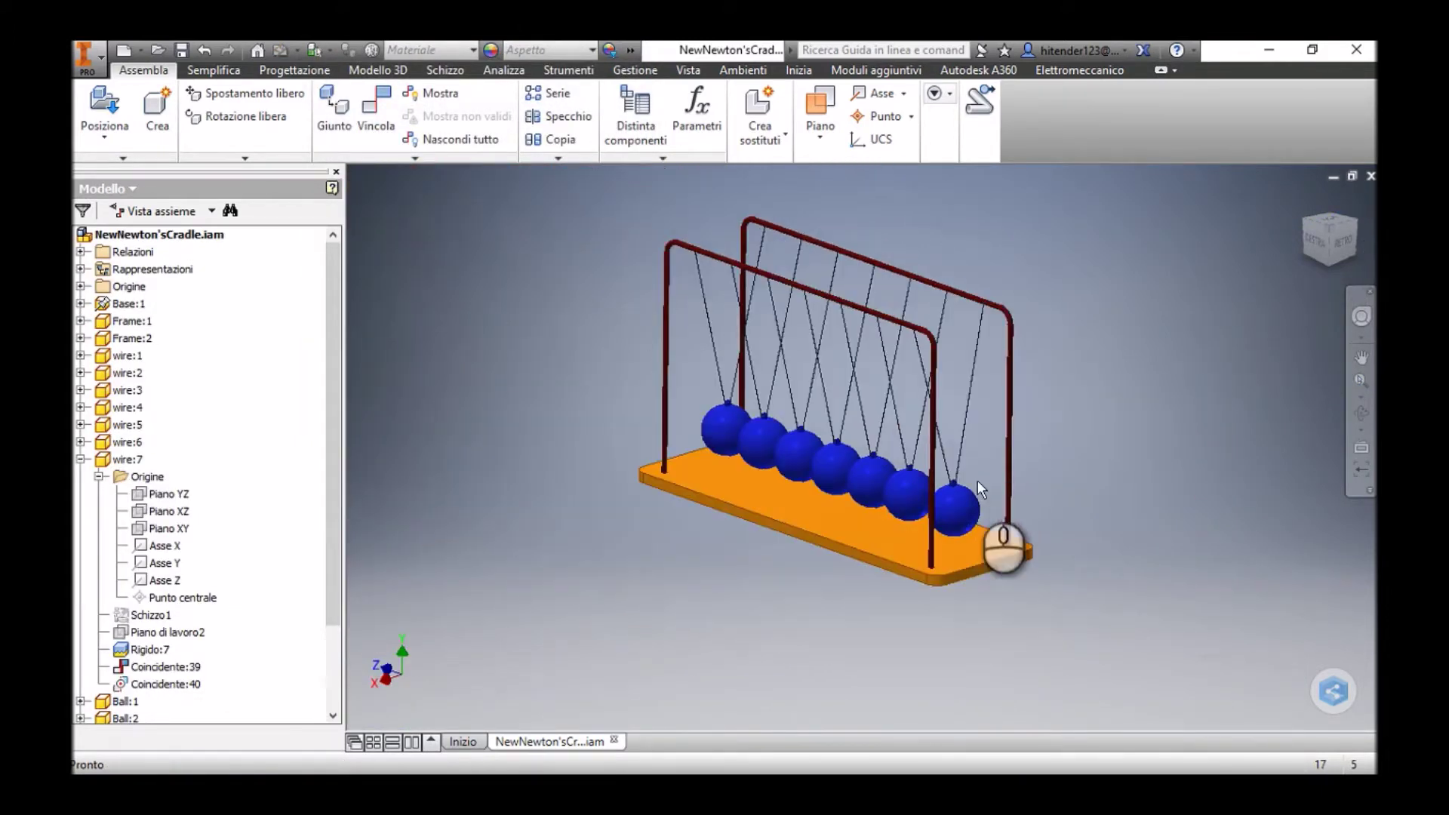
{"action": "left_click_drag", "start_coordinate": [926, 522], "coordinate": [960, 615]}
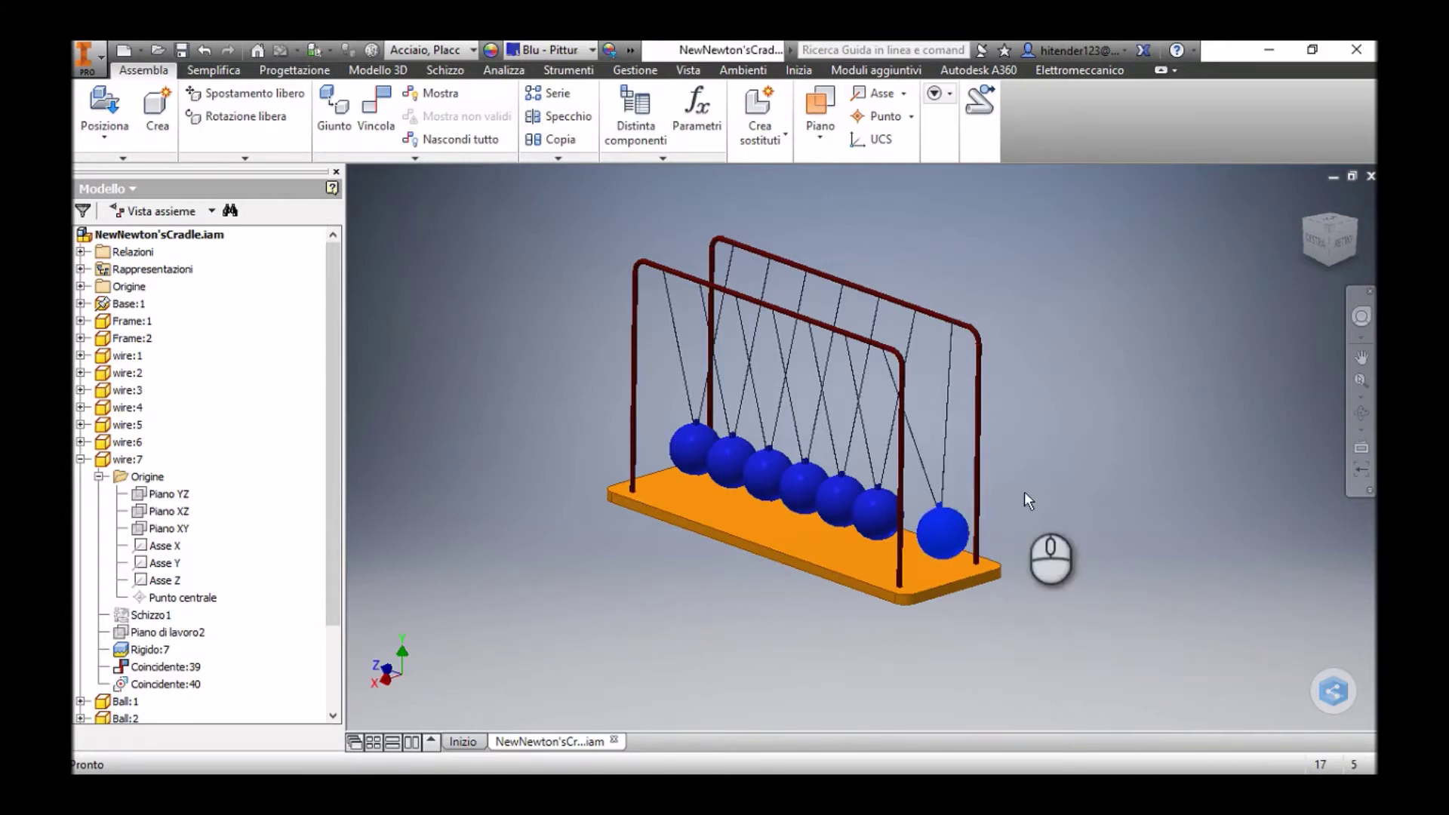
{"action": "left_click", "coordinate": [1026, 400]}
{"action": "left_click", "coordinate": [1067, 397]}
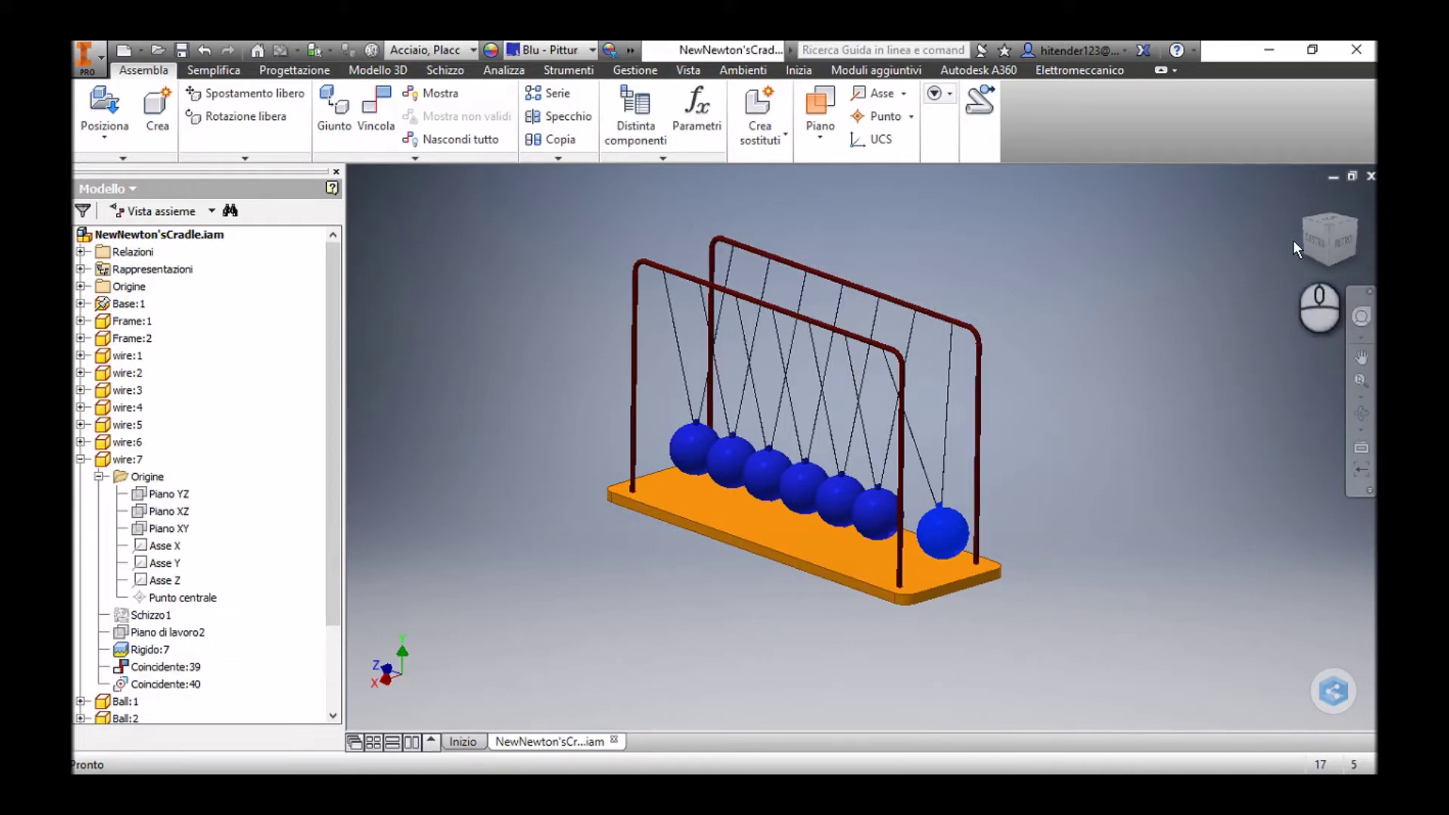
{"action": "left_click", "coordinate": [1319, 245]}
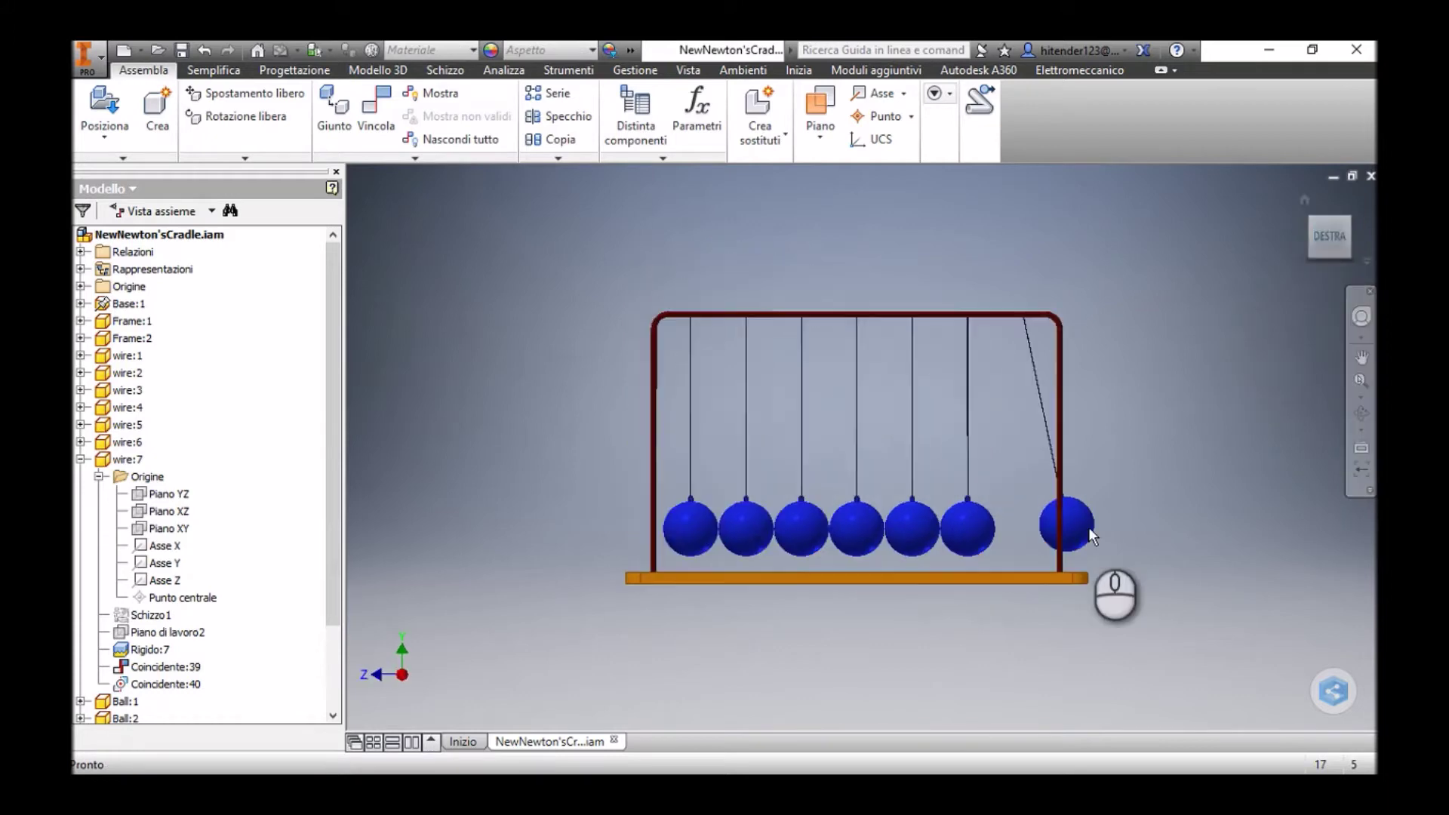
{"action": "left_click", "coordinate": [1021, 313]}
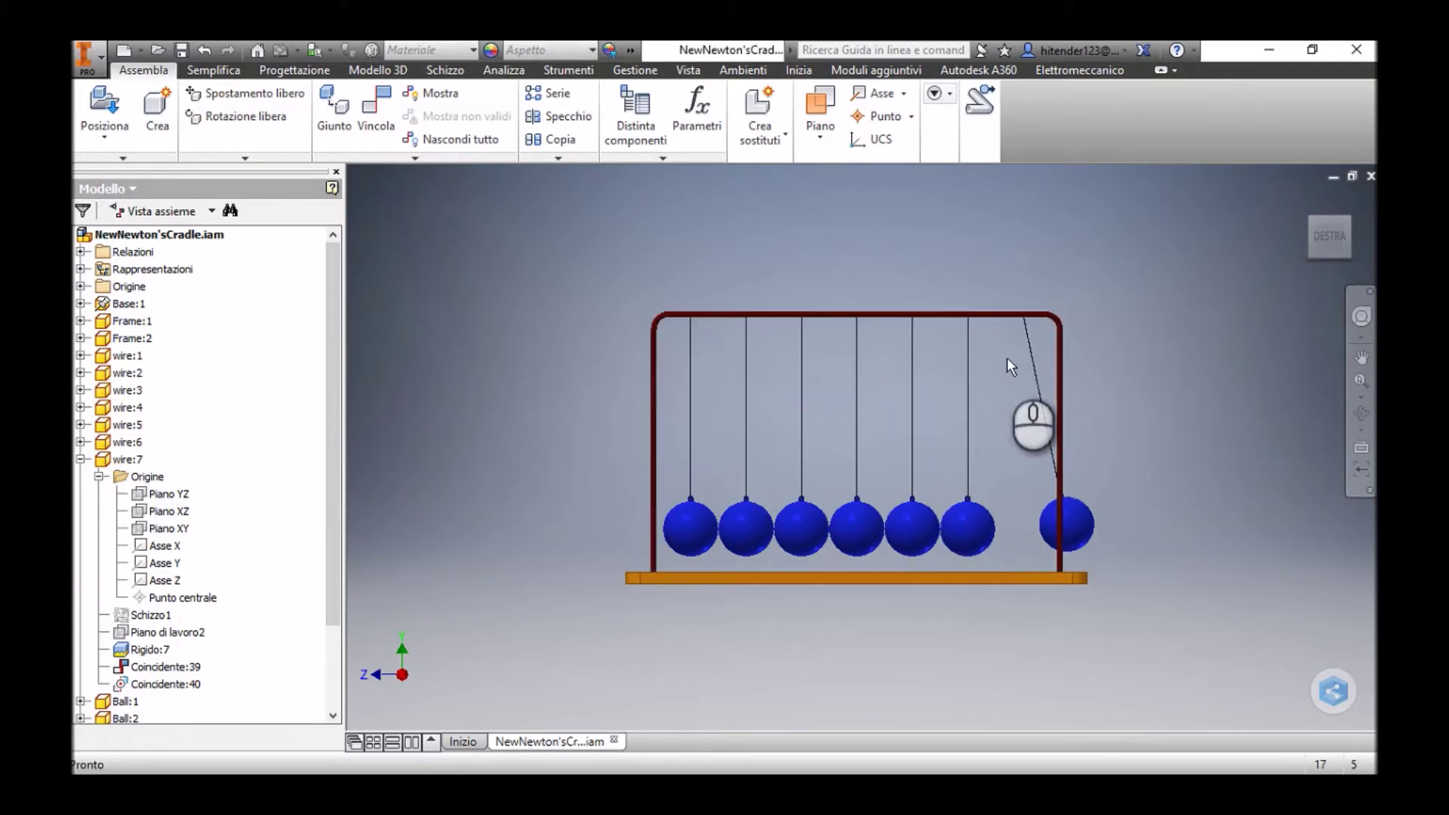
Add a directed angle constraint of 0° between wire:7's XY plane and the end face of the base nearest the seventh ball.
{"action": "left_click", "coordinate": [375, 124]}
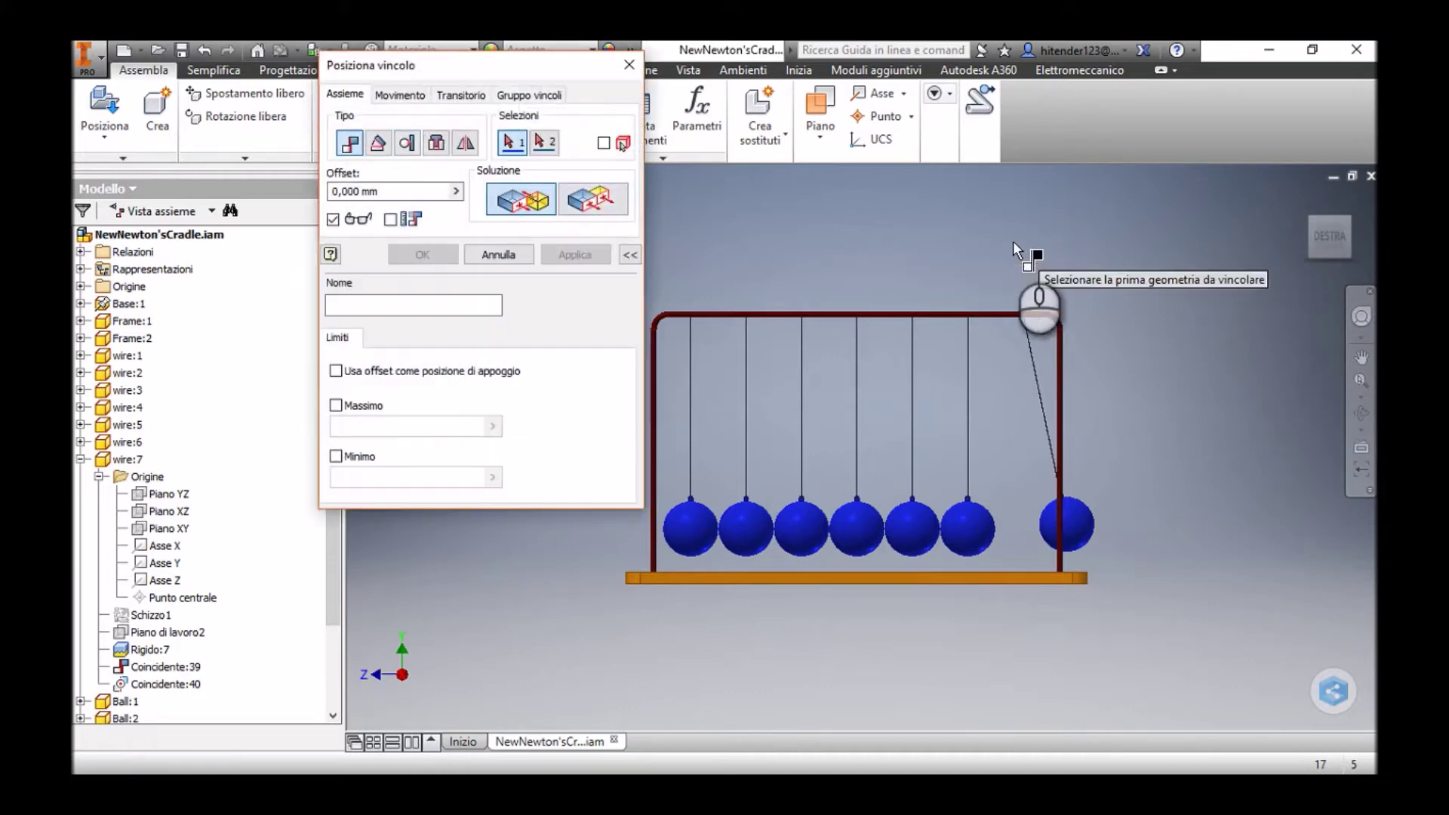
{"action": "left_click", "coordinate": [378, 144]}
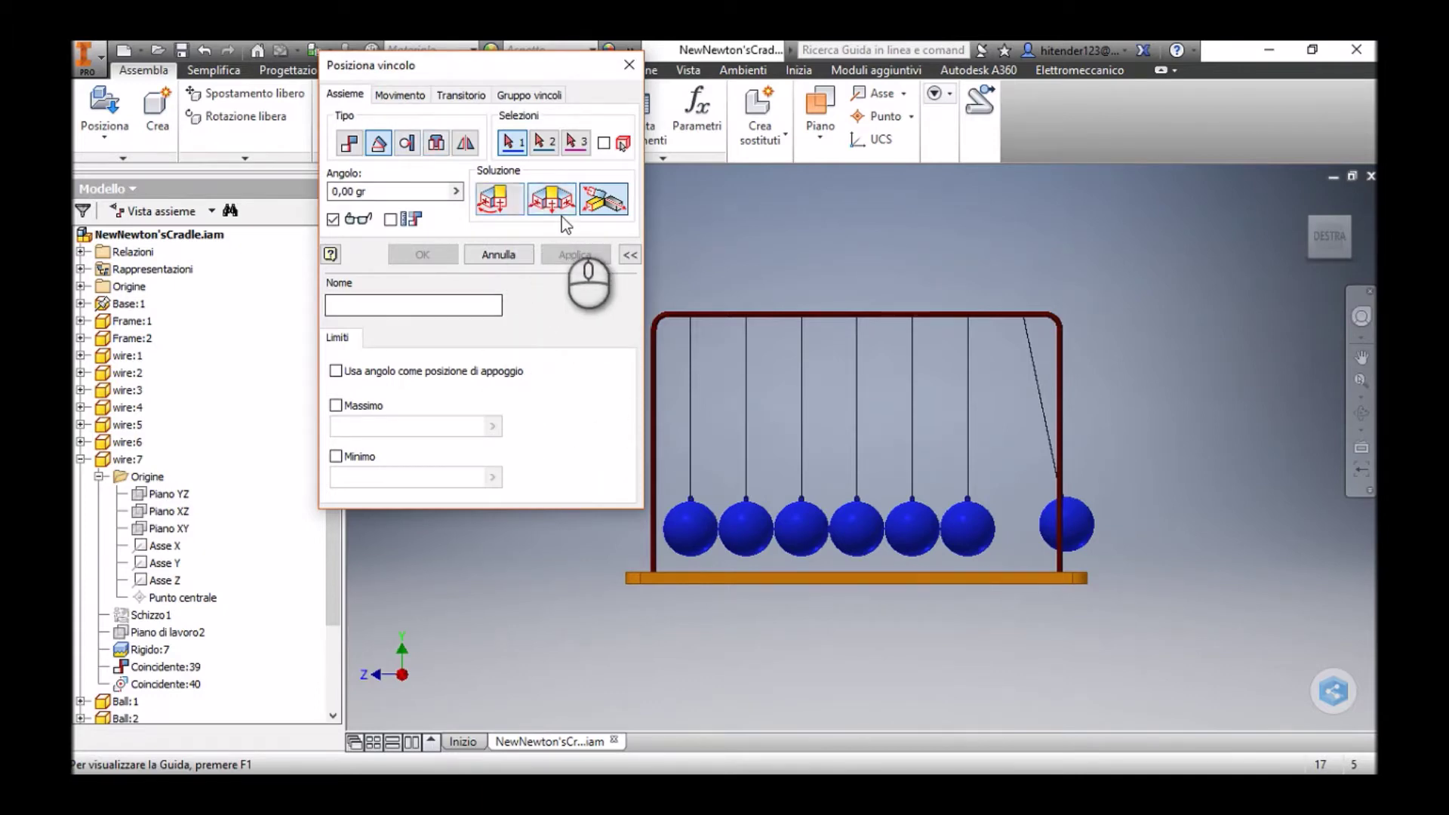
{"action": "left_click", "coordinate": [494, 202]}
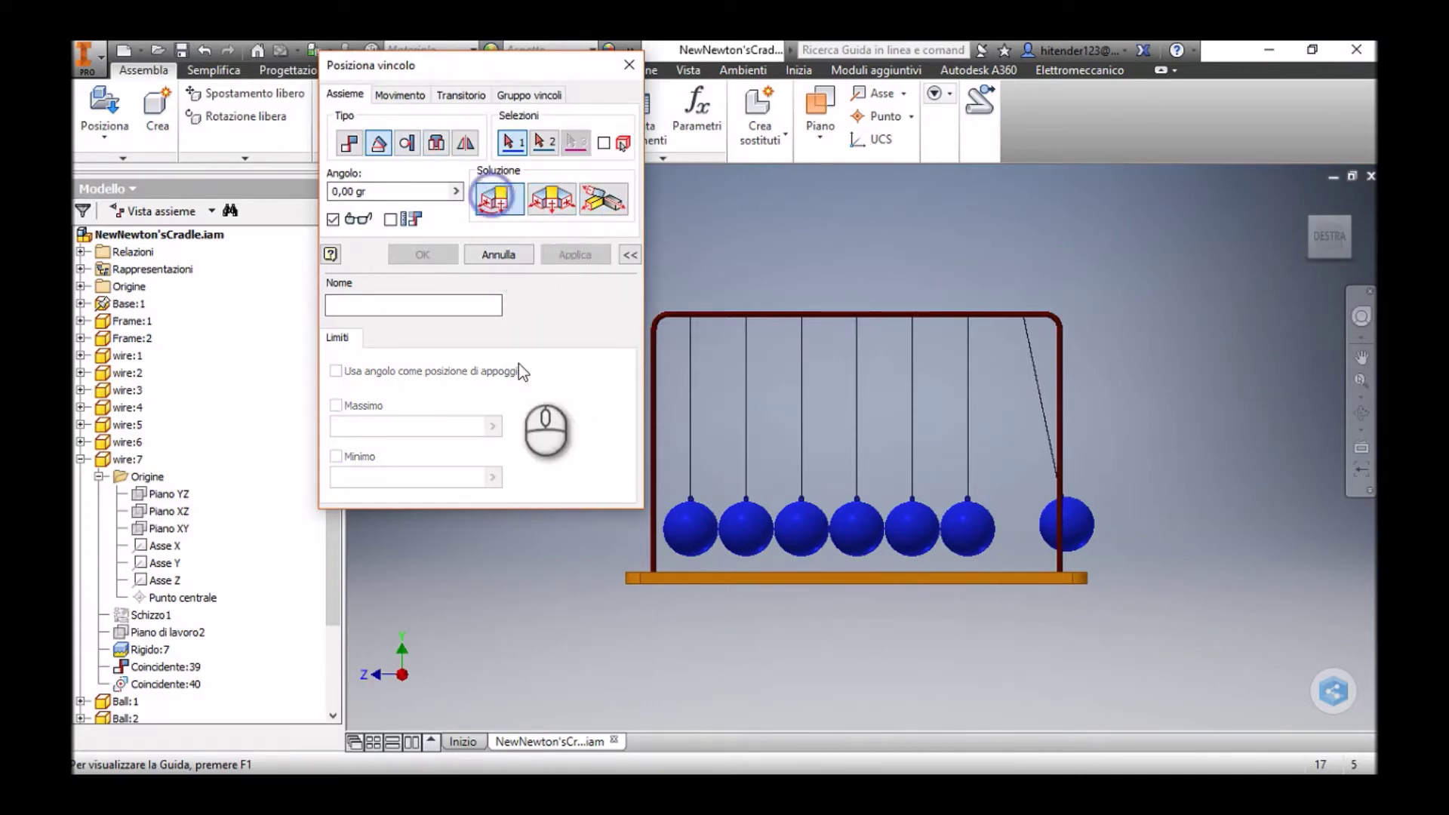
{"action": "left_click", "coordinate": [172, 528]}
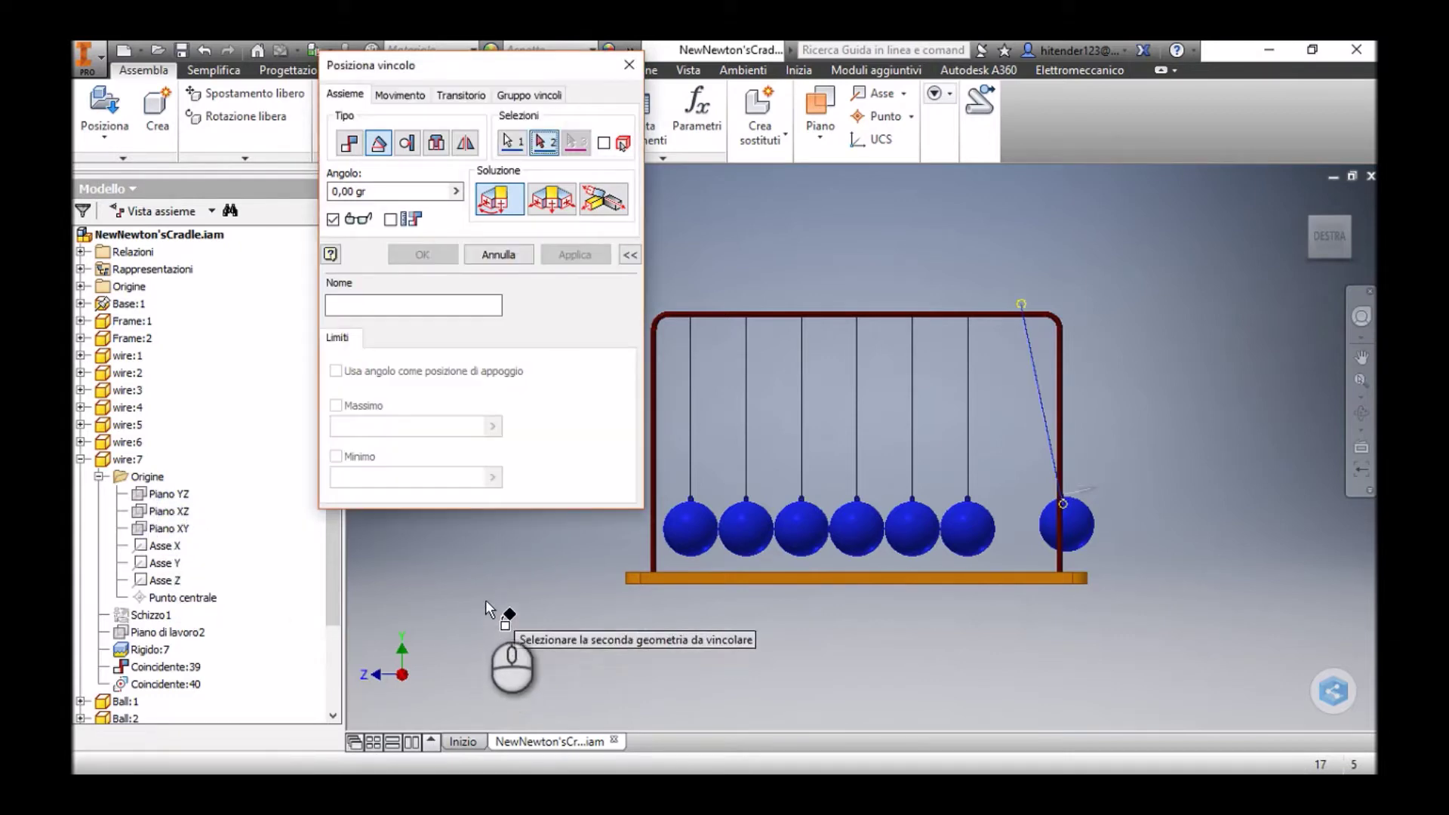
{"action": "middle_click_drag", "start_coordinate": [487, 602], "coordinate": [415, 618], "text": "shift"}
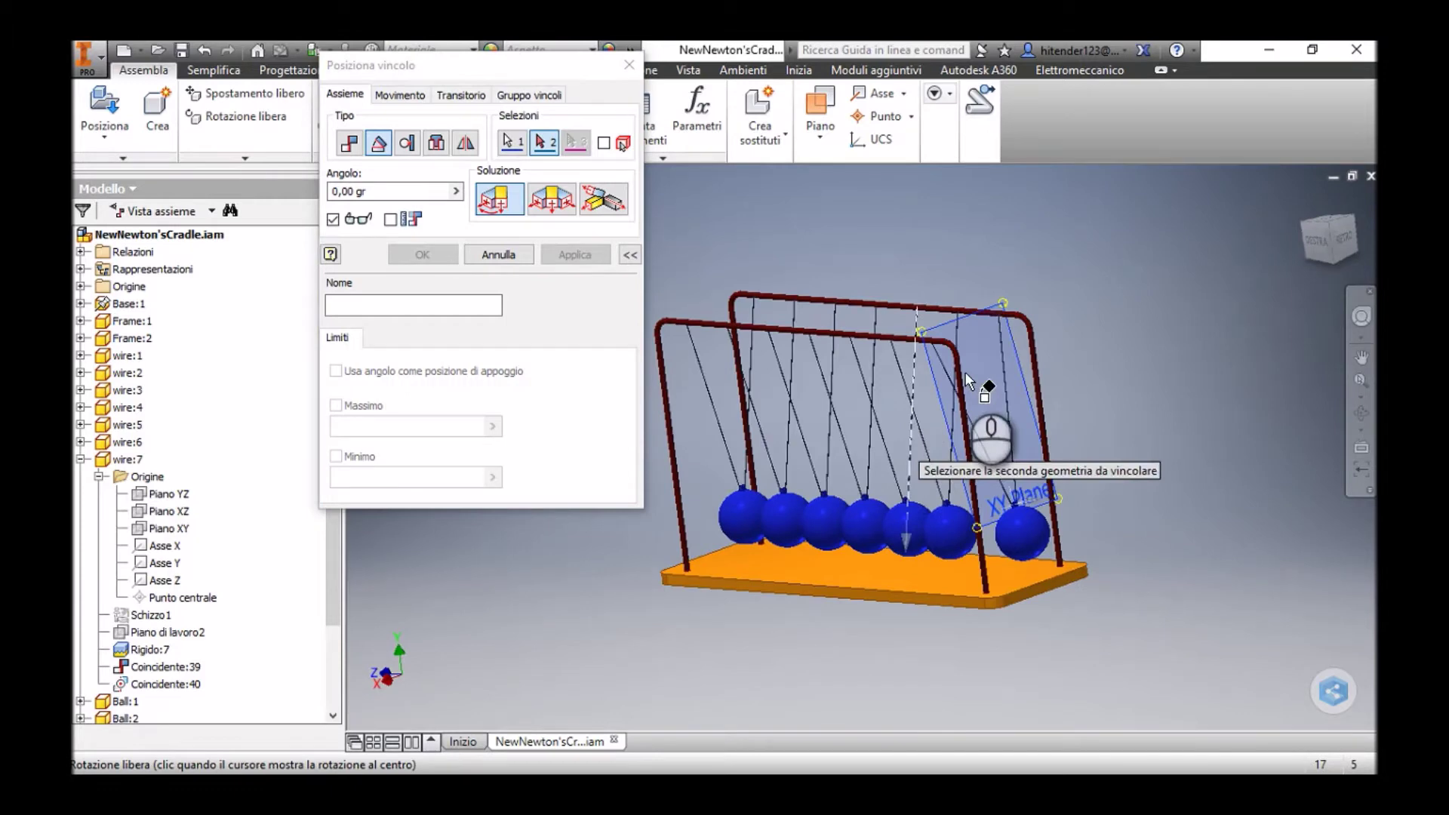
{"action": "scroll", "coordinate": [1064, 614], "scroll_direction": "up", "scroll_amount": 3}
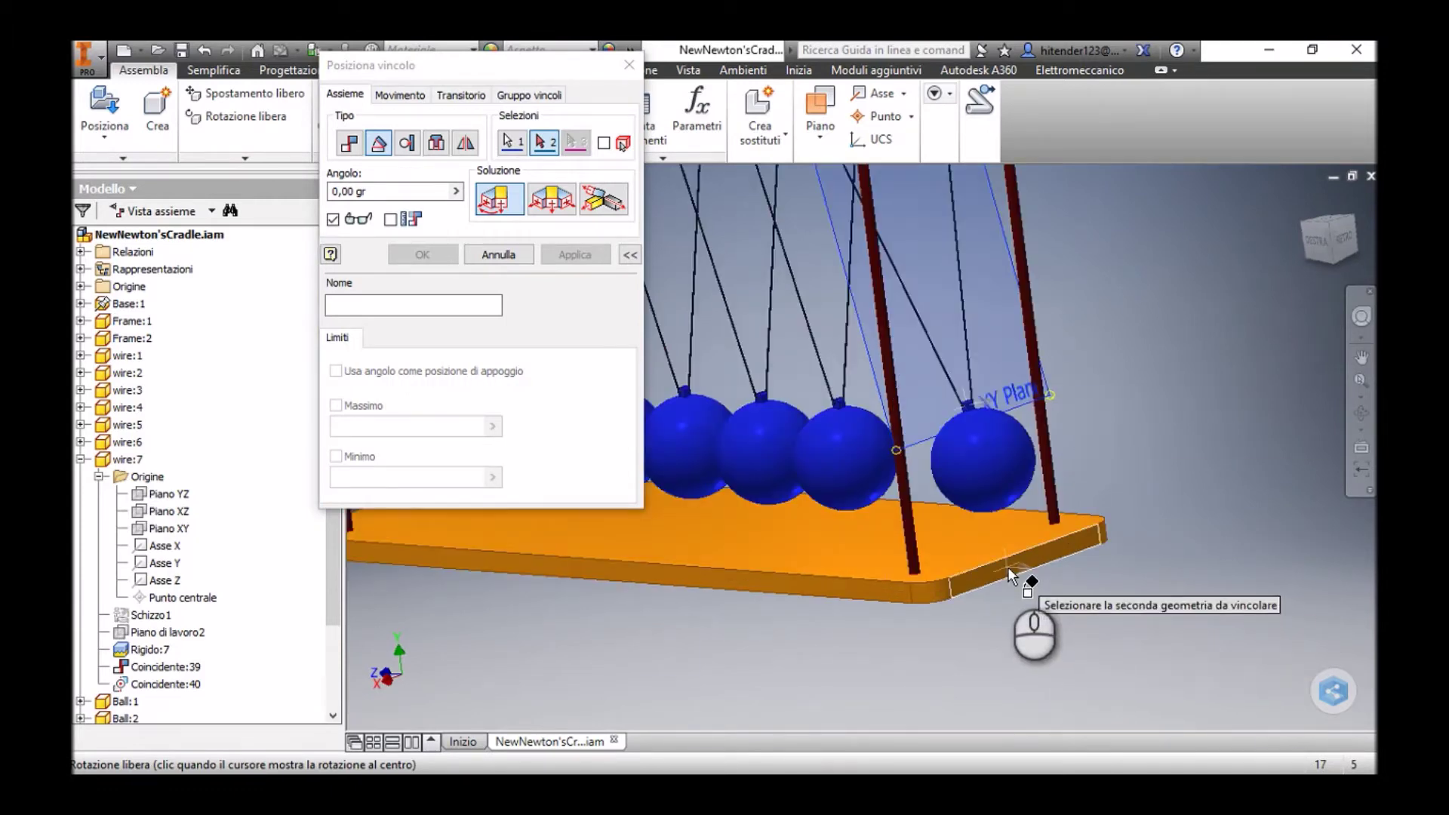
{"action": "left_click", "coordinate": [1007, 567]}
{"action": "left_click", "coordinate": [413, 255]}
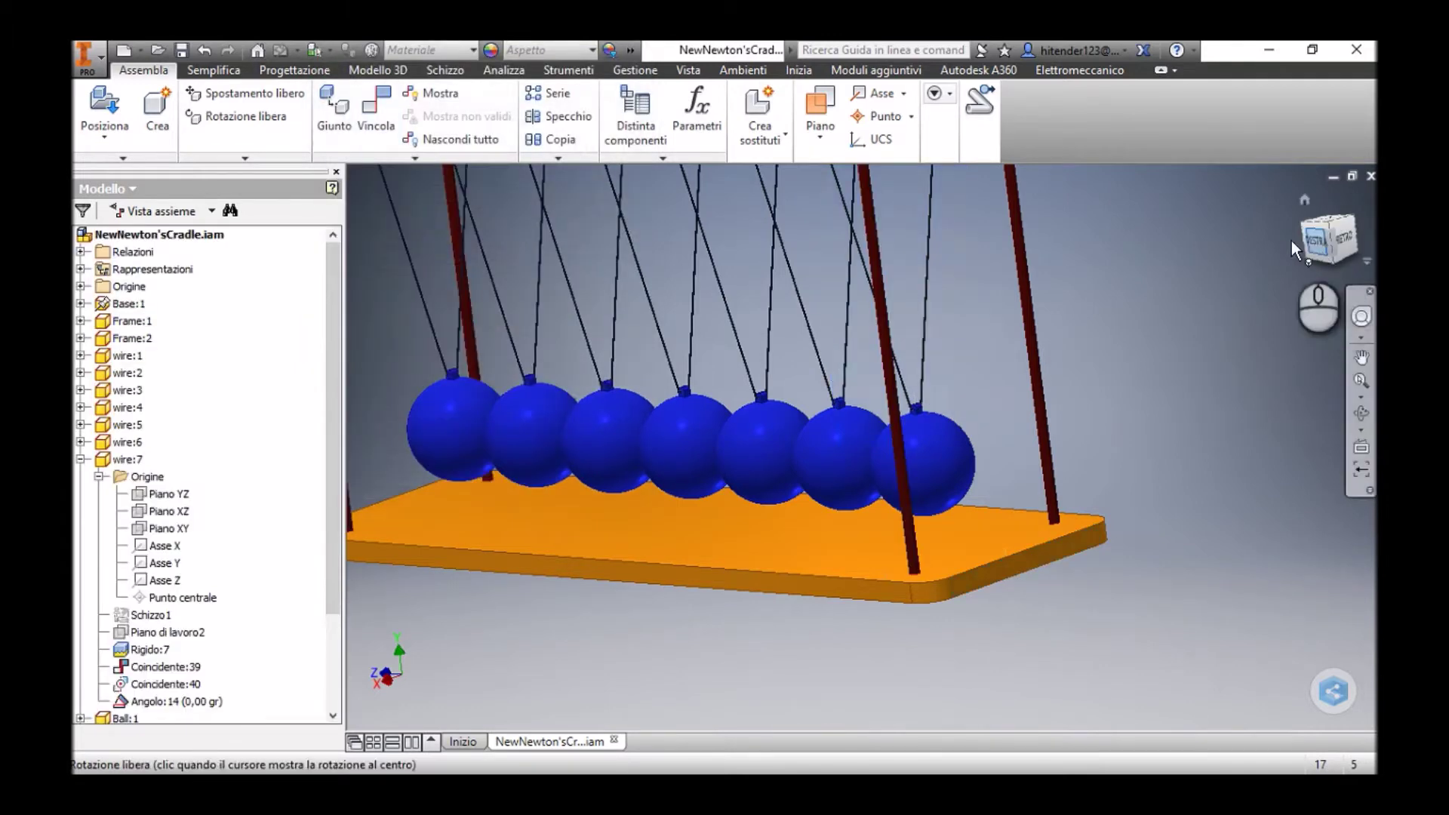
Check the ball alignment from the right side (DESTRA), then suppress wire:7's angle constraint.
{"action": "left_click", "coordinate": [1303, 200]}
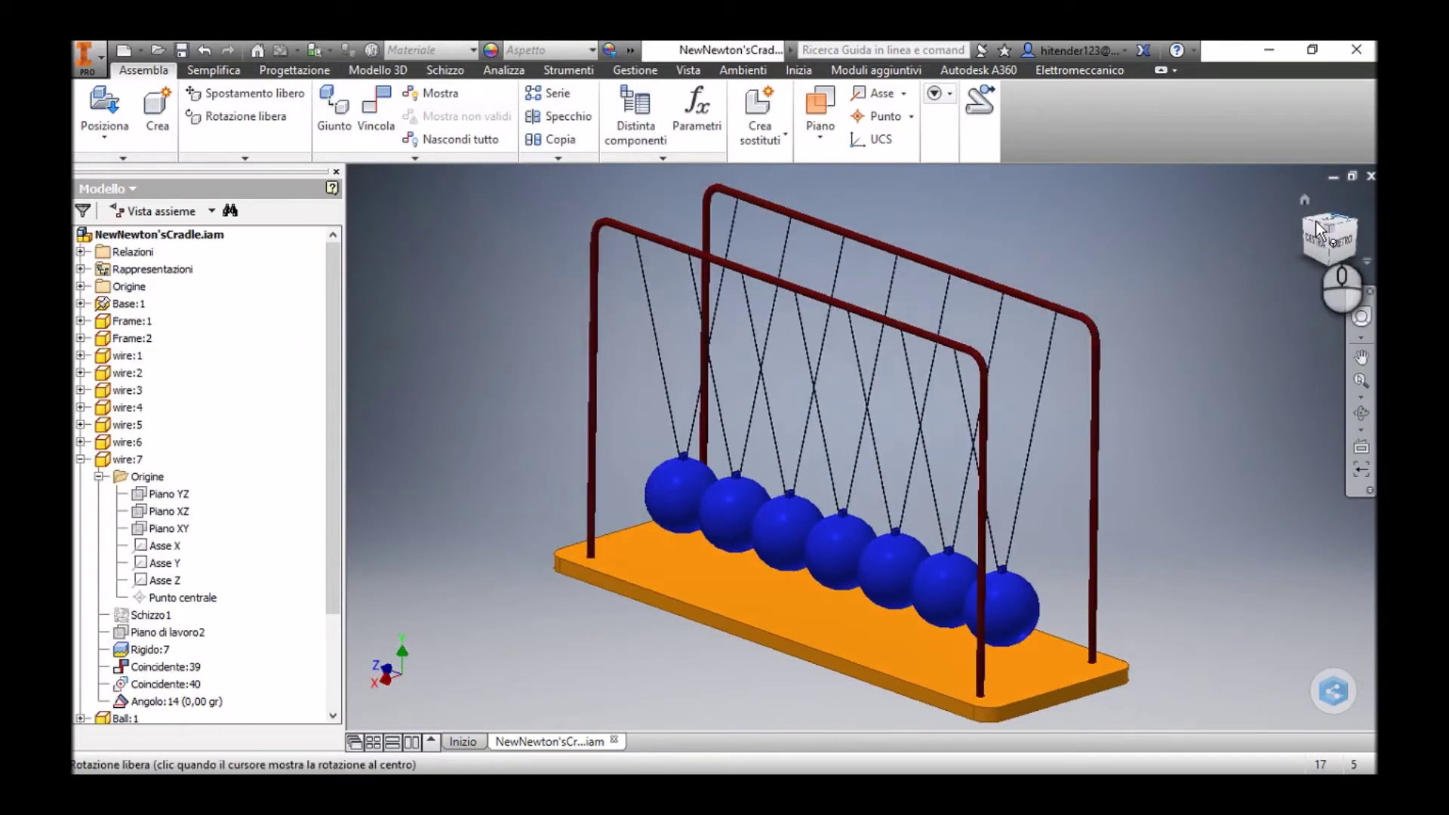
{"action": "left_click", "coordinate": [1315, 240]}
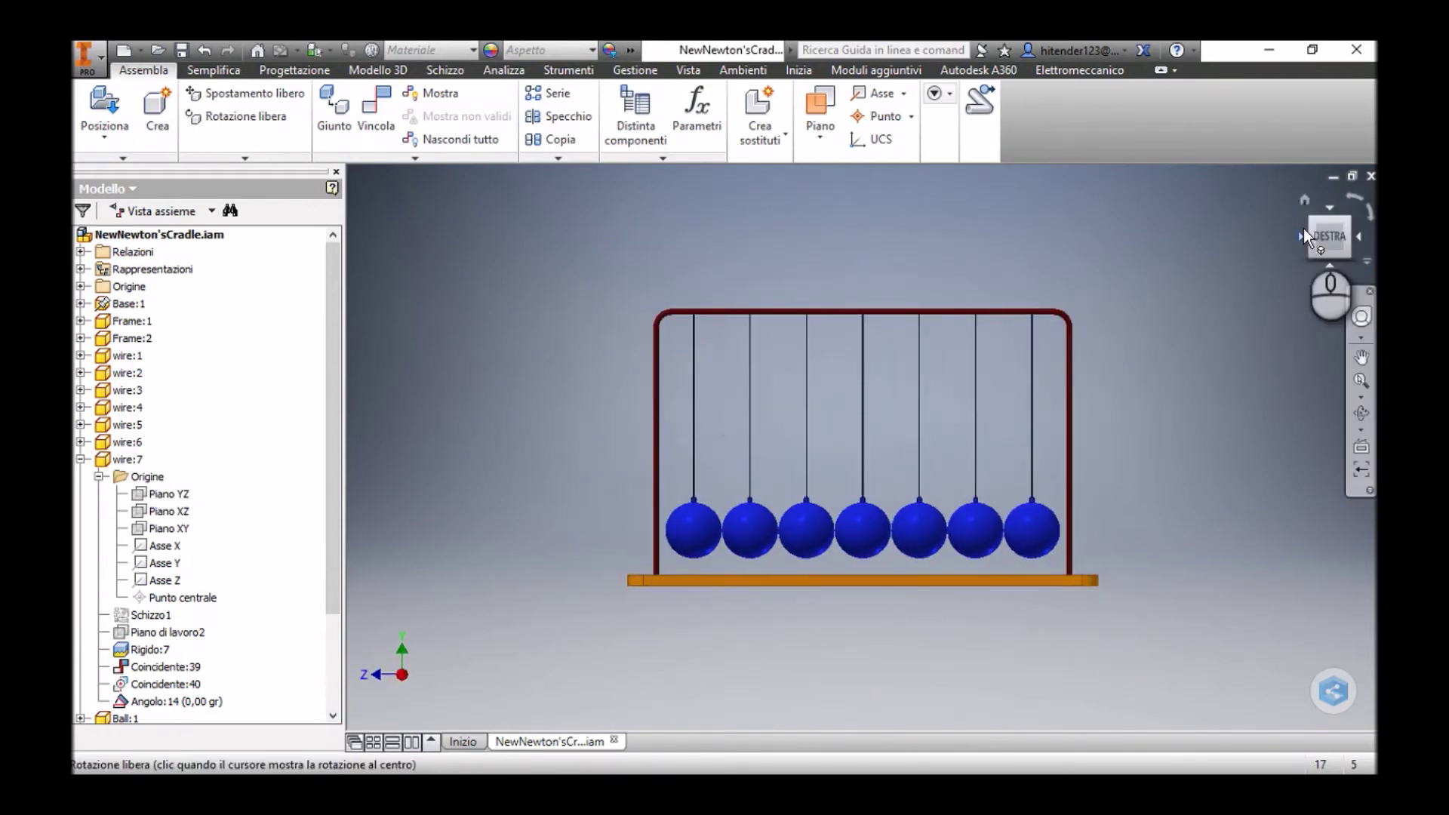
{"action": "left_click", "coordinate": [1301, 200]}
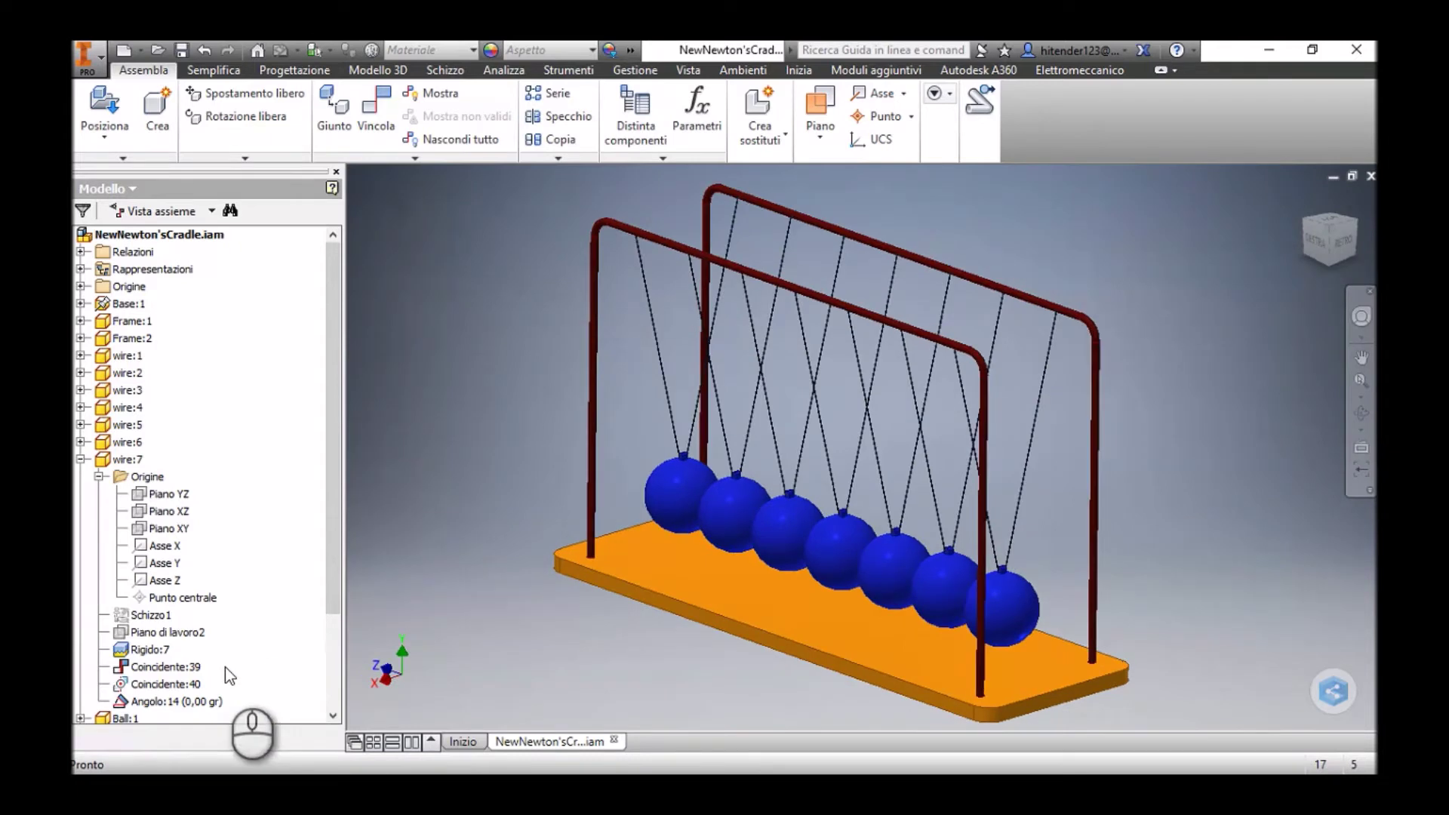
{"action": "left_click", "coordinate": [195, 701]}
{"action": "right_click", "coordinate": [194, 703]}
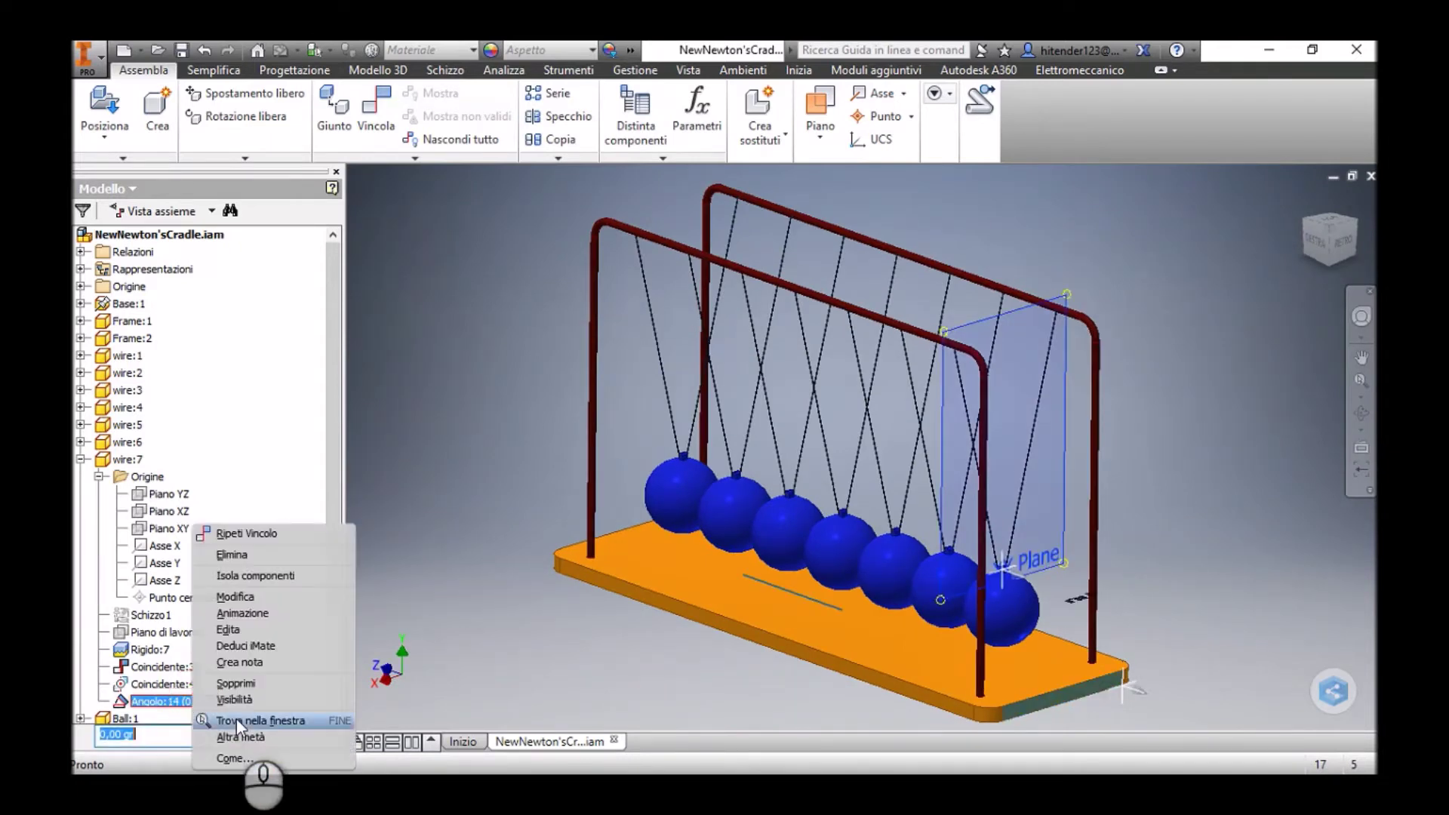
{"action": "left_click", "coordinate": [231, 682]}
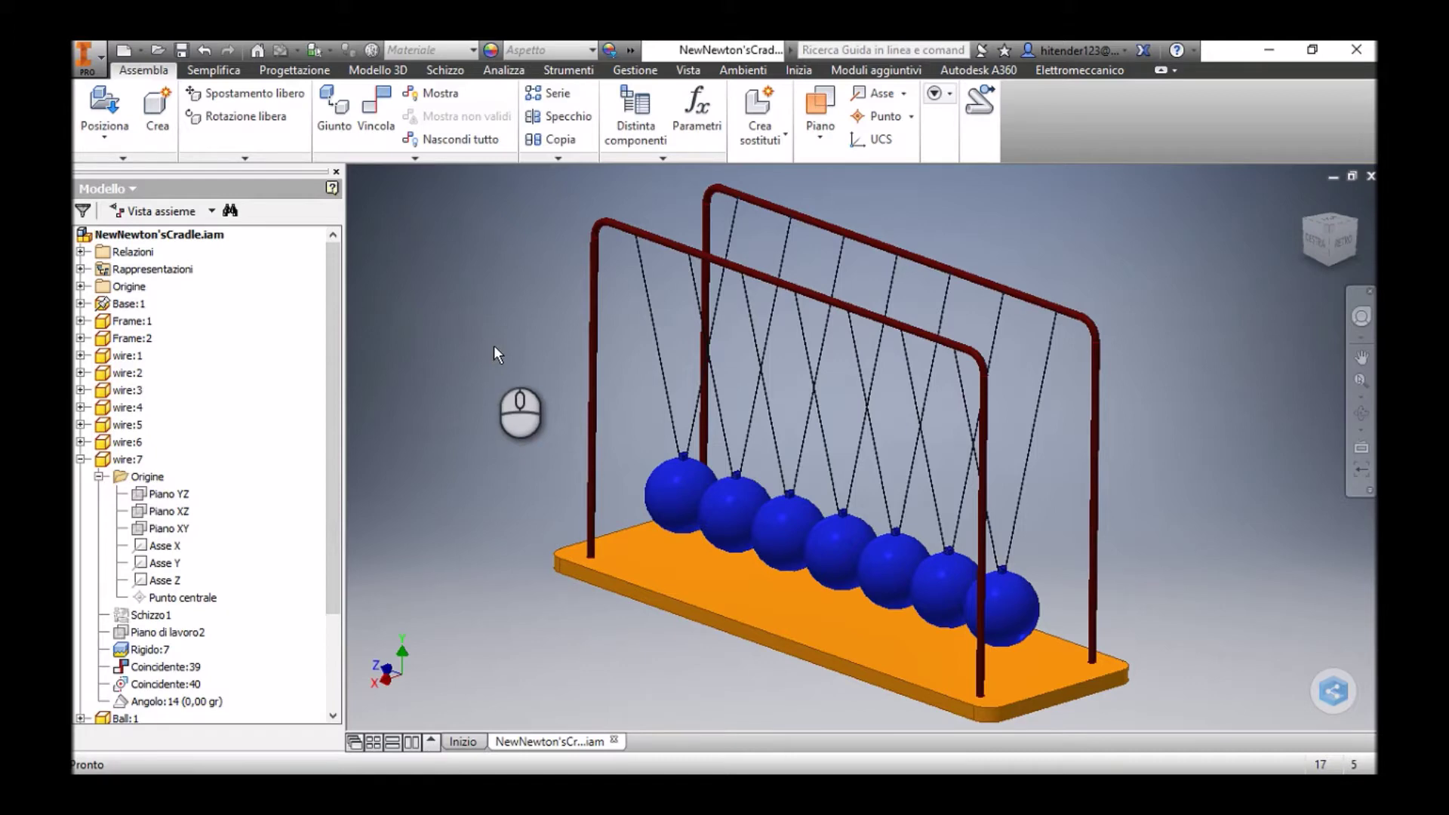
Start the Dynamic Simulation environment and review its settings for automatically converting constraints to standard joints, leaving them unchanged.
{"action": "left_click", "coordinate": [726, 70]}
{"action": "left_click", "coordinate": [104, 132]}
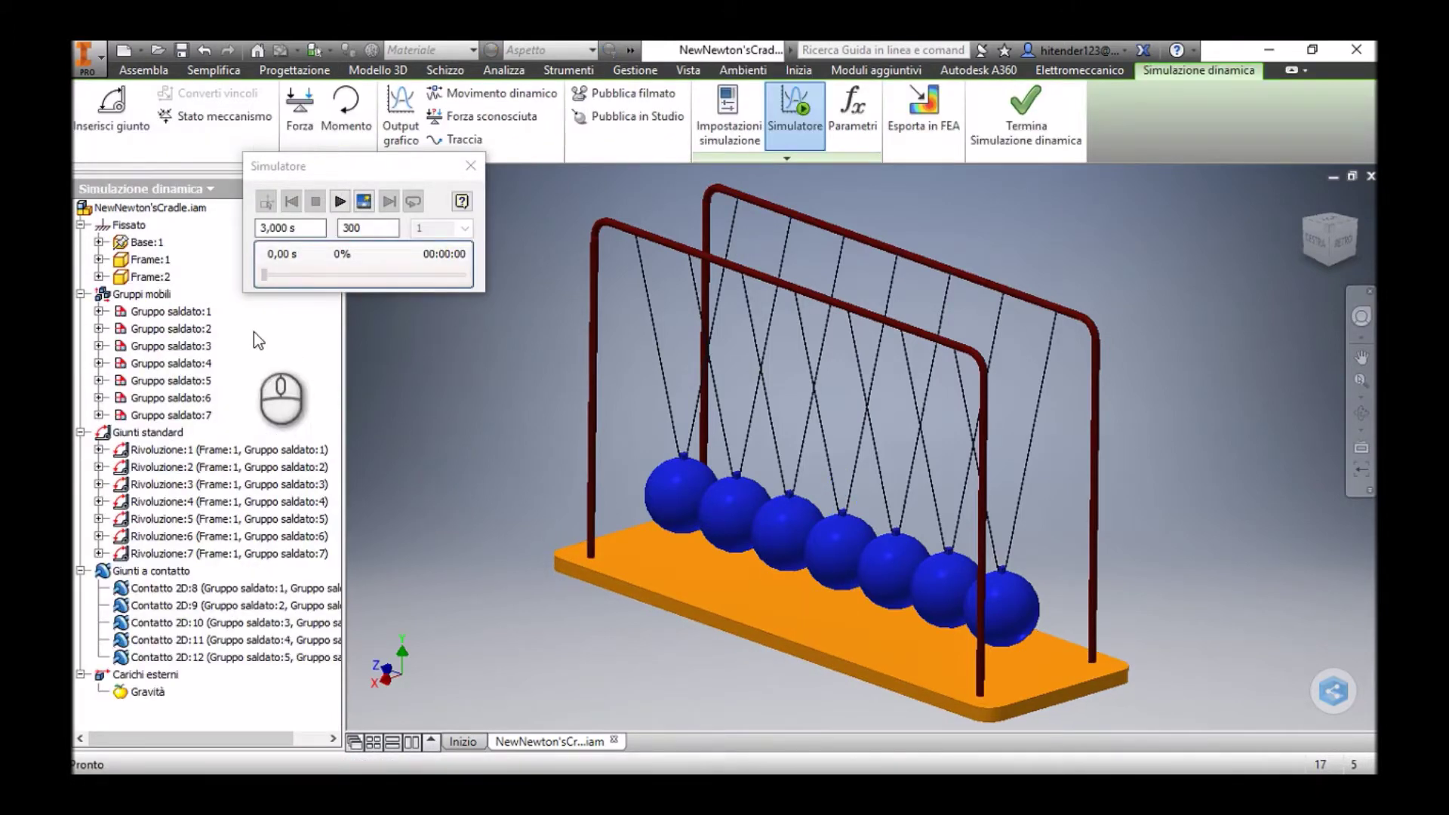
{"action": "left_click", "coordinate": [163, 244]}
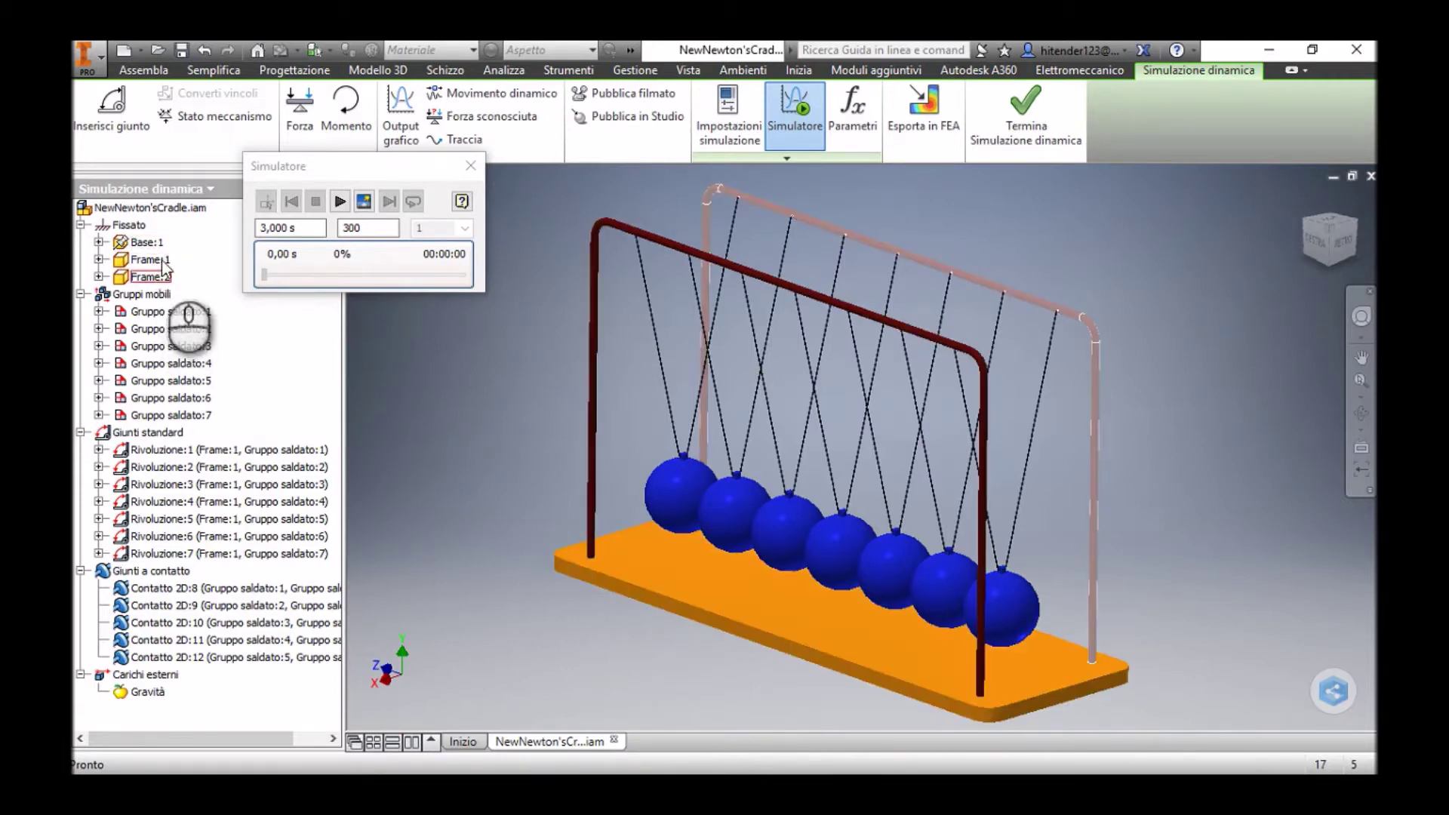
{"action": "left_click", "coordinate": [672, 456]}
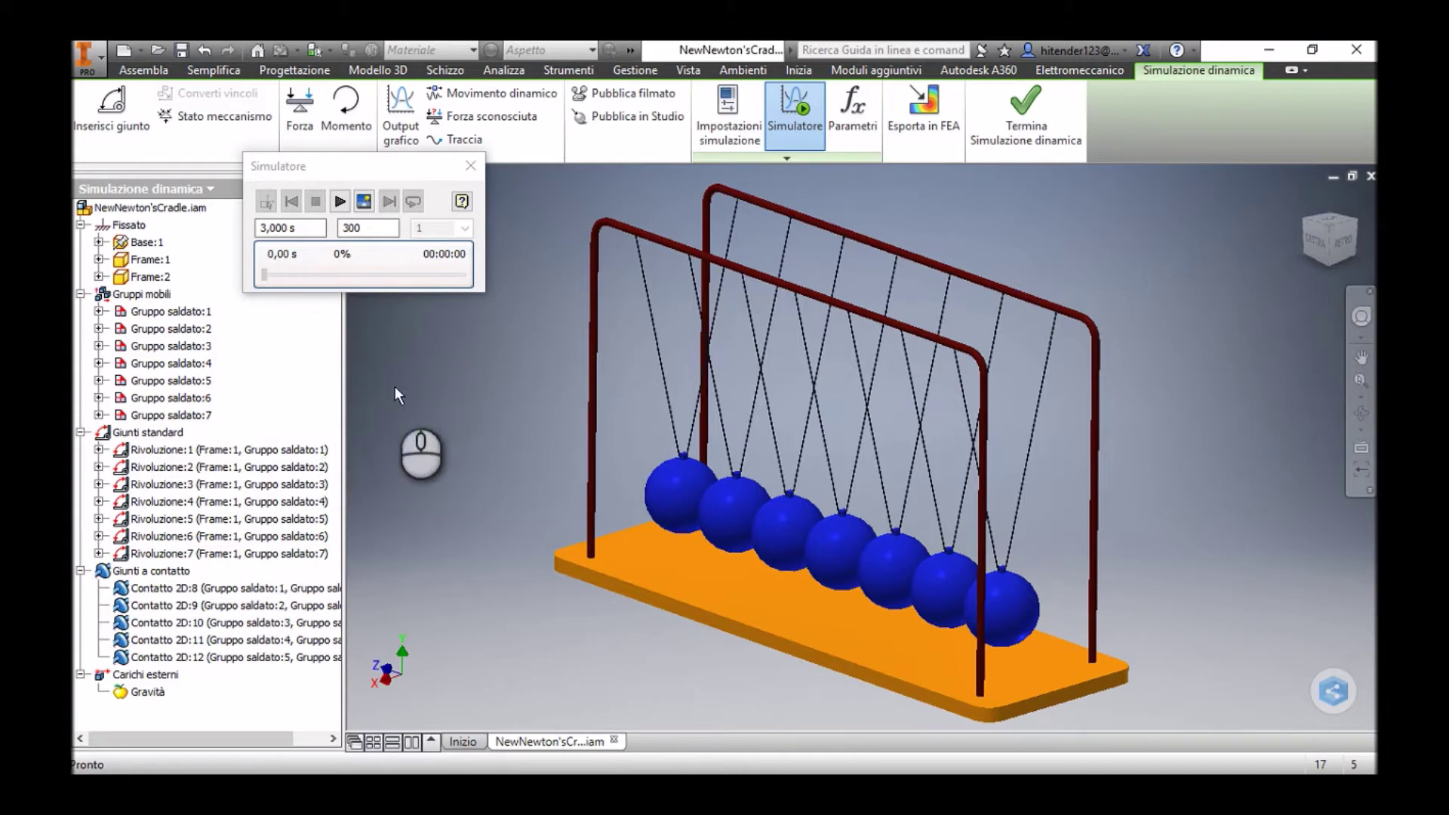
{"action": "left_click", "coordinate": [732, 109]}
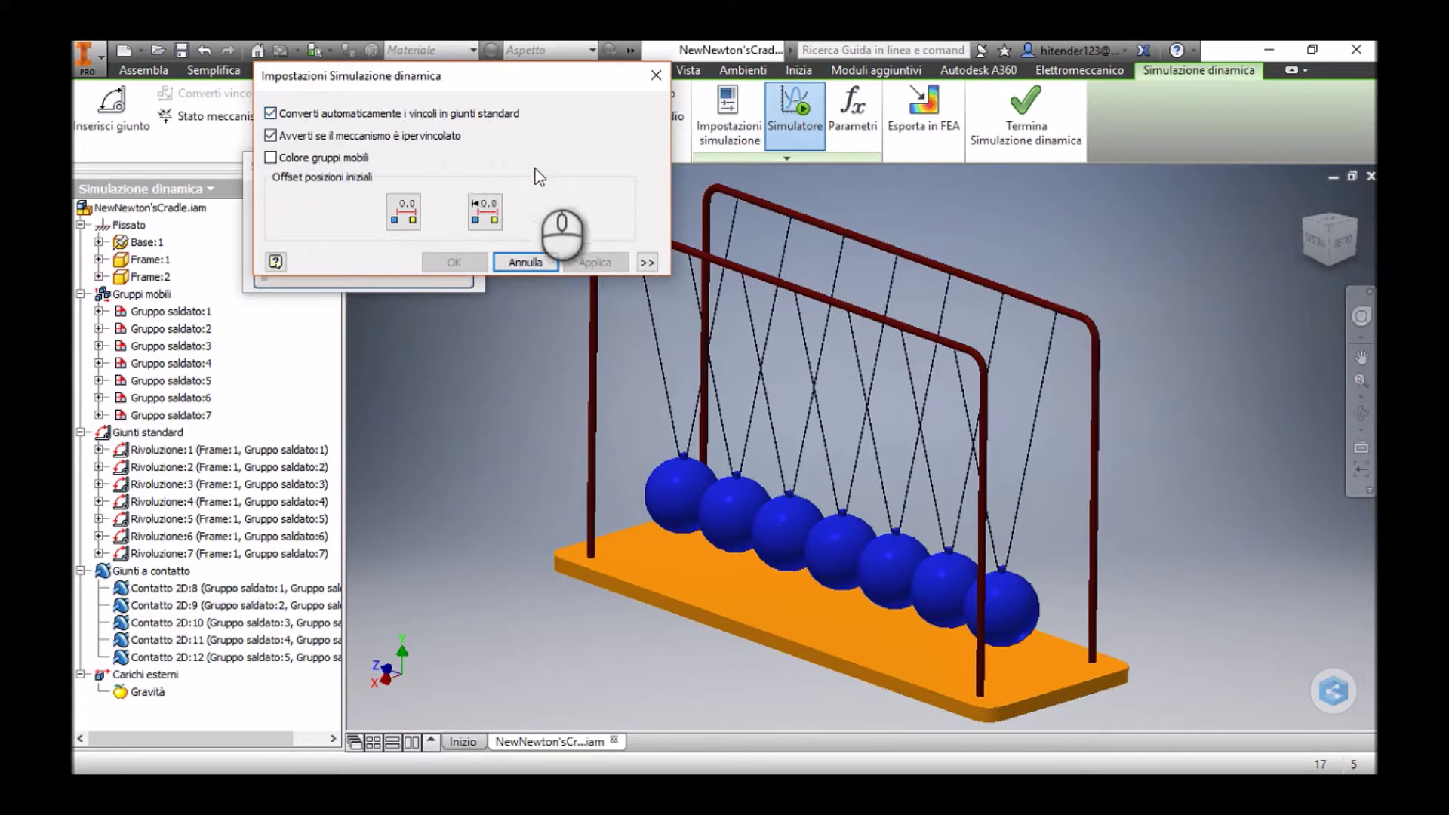
{"action": "left_click", "coordinate": [526, 261]}
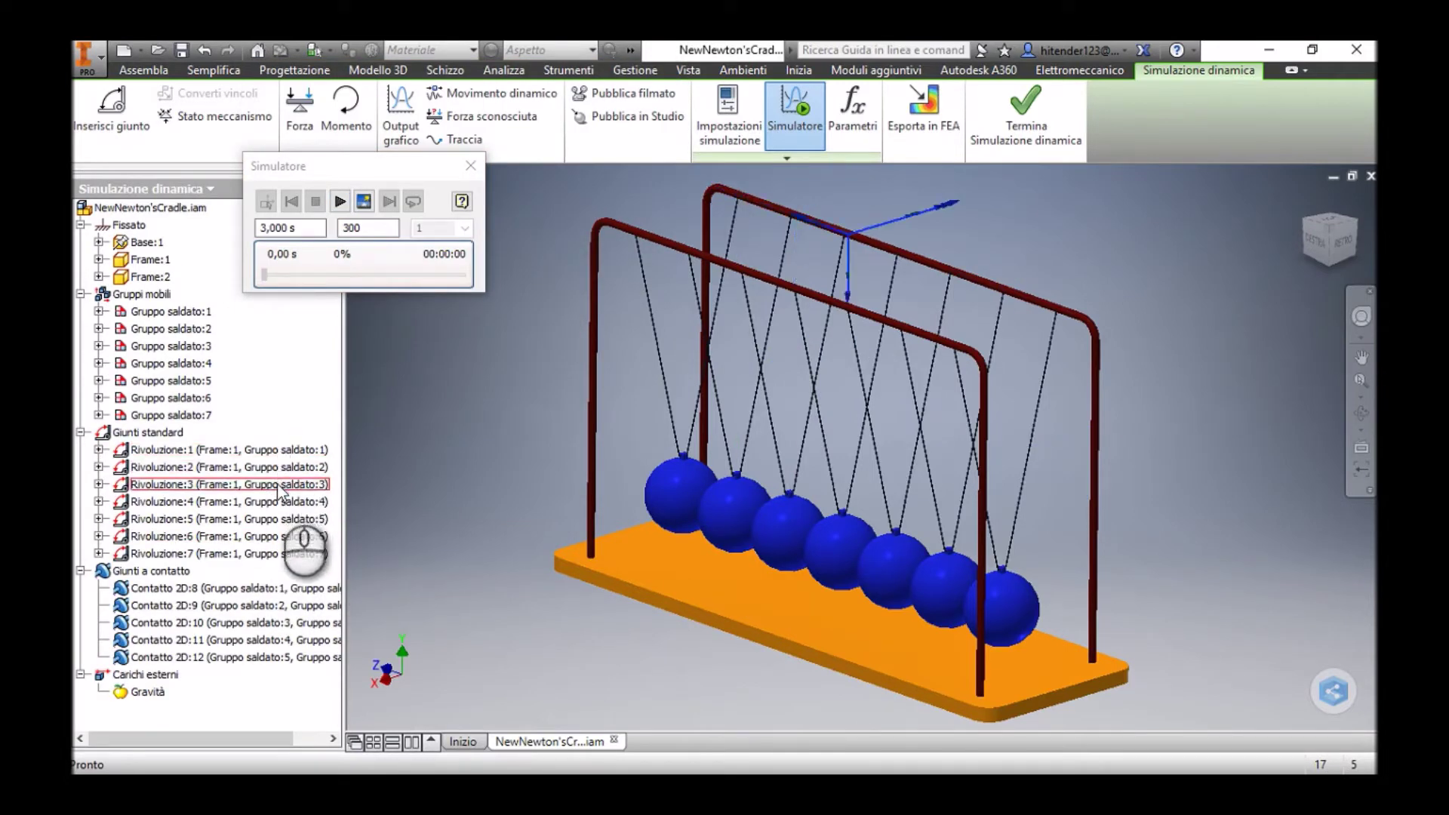
Edit the revolution joint between Frame:1 and the seventh welded group, flipping the X axis of component 1.
{"action": "left_click", "coordinate": [276, 558]}
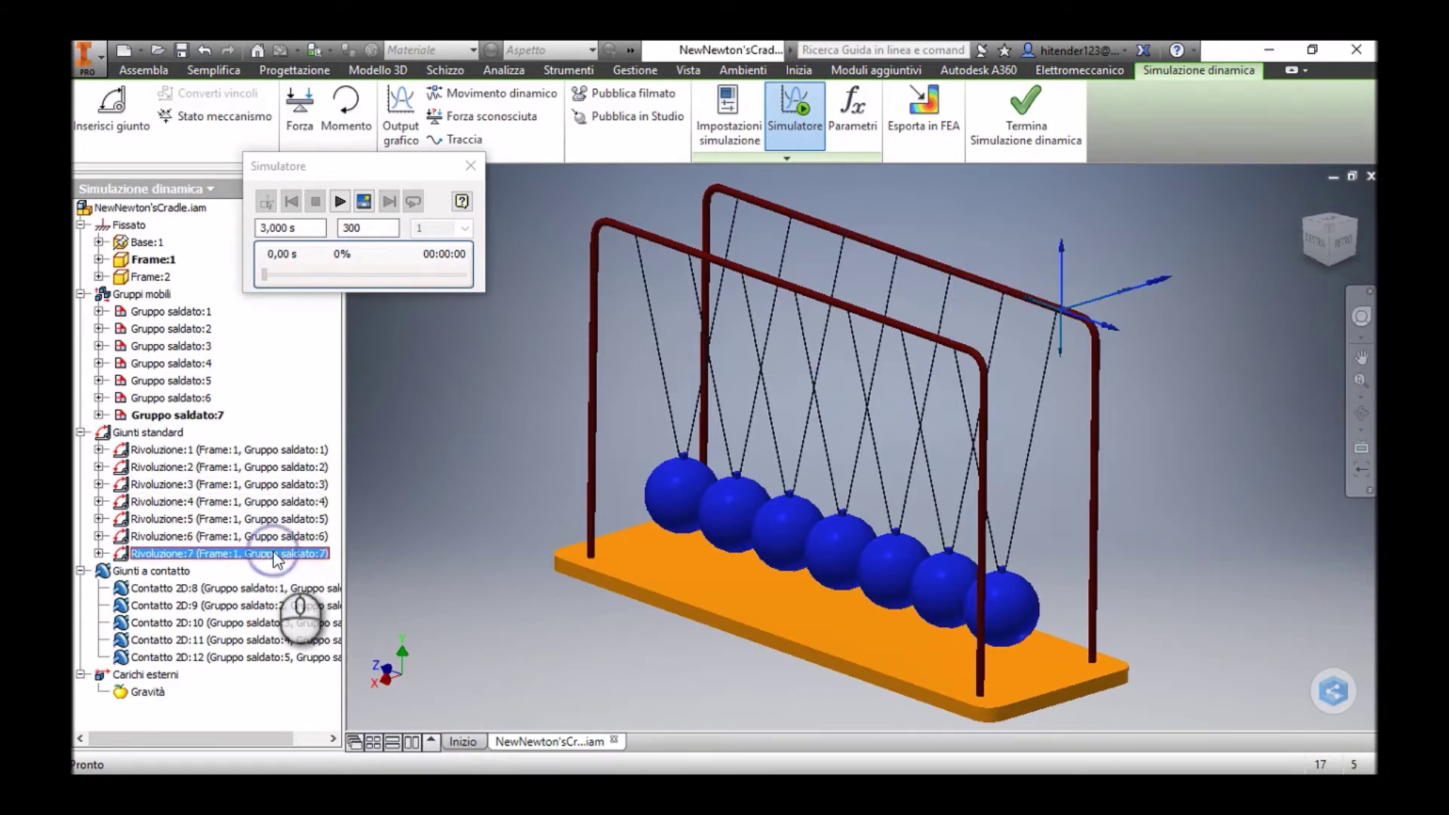
{"action": "right_click", "coordinate": [276, 559]}
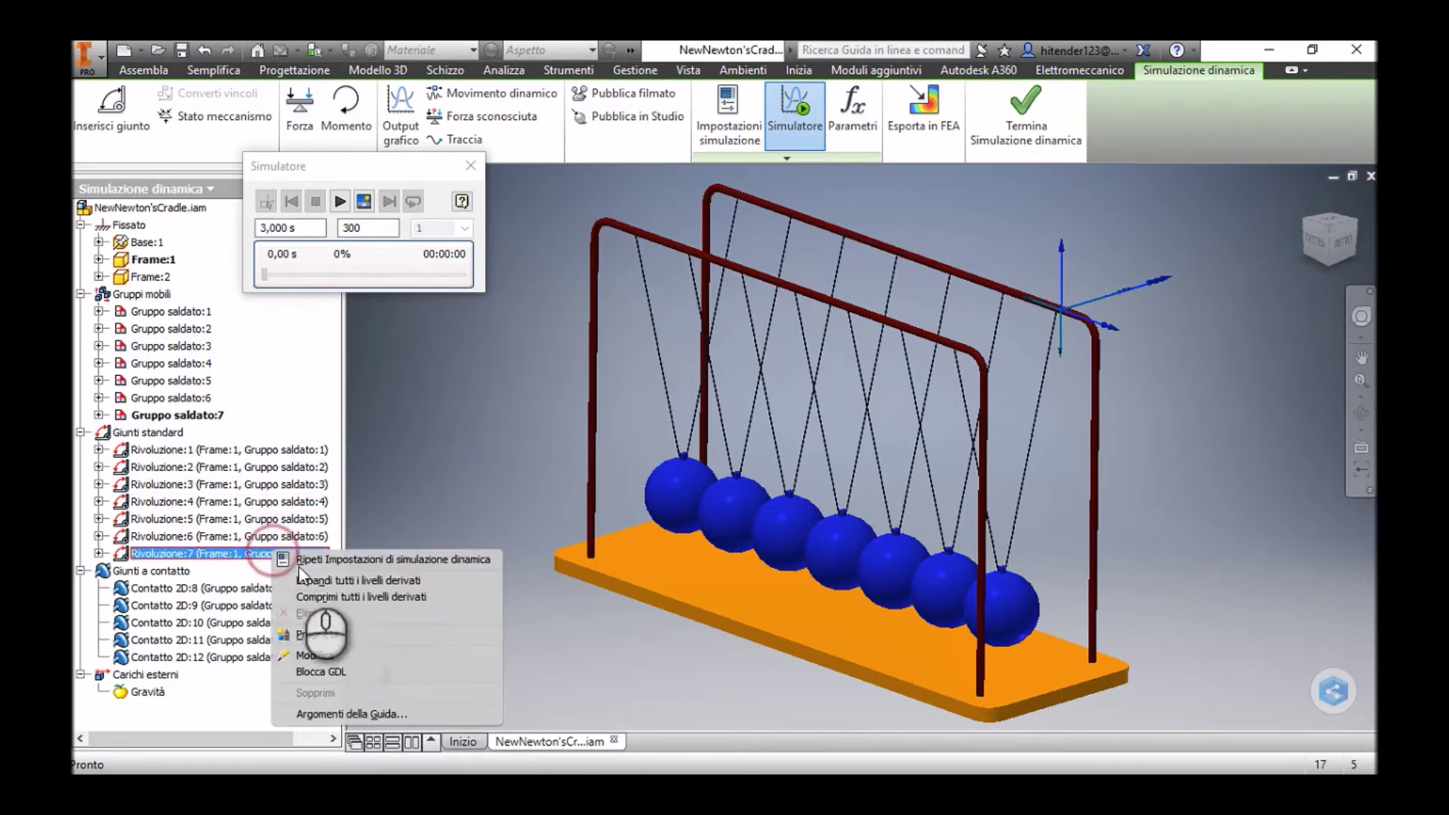
{"action": "left_click", "coordinate": [308, 653]}
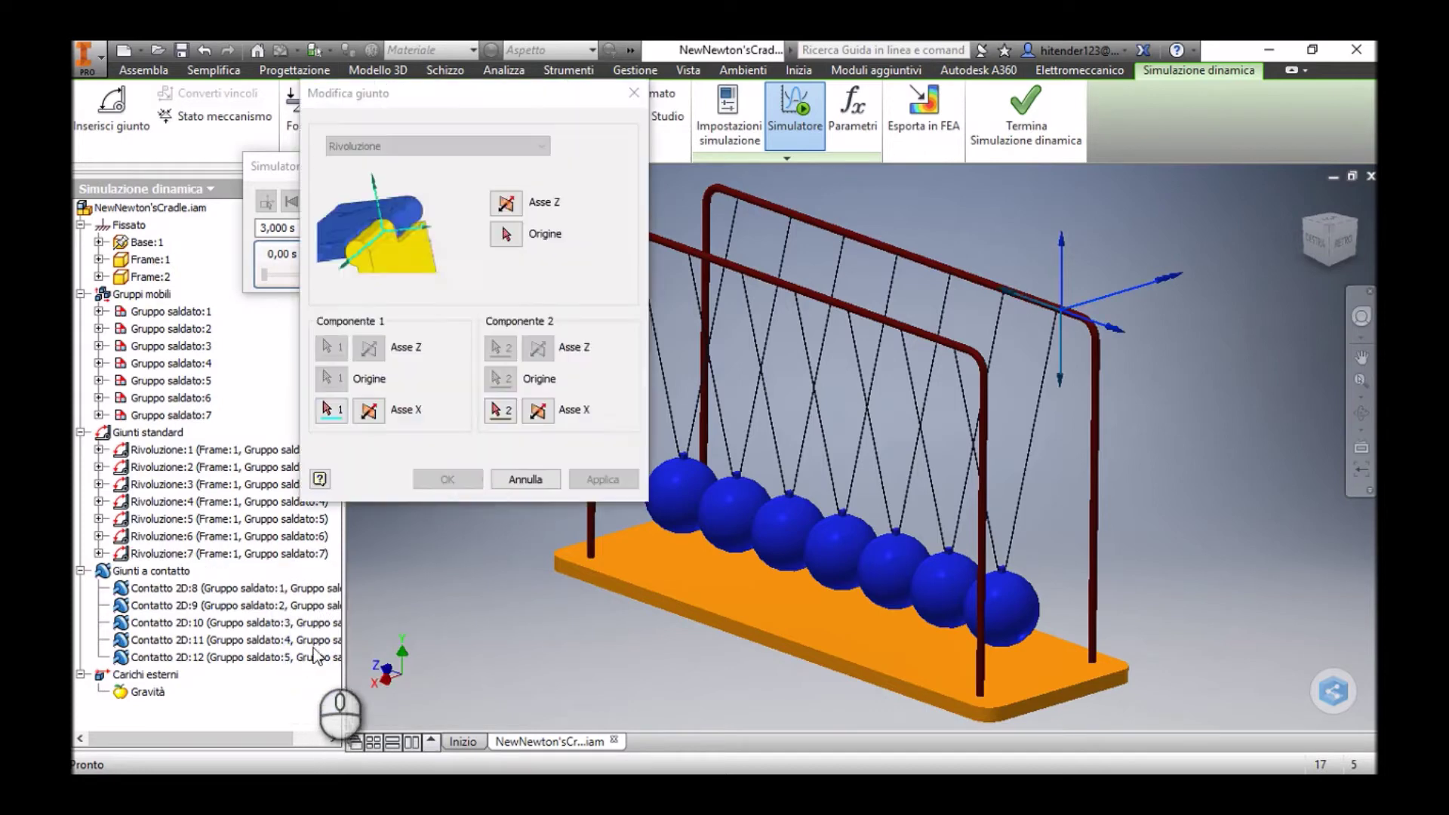
{"action": "left_click", "coordinate": [369, 412]}
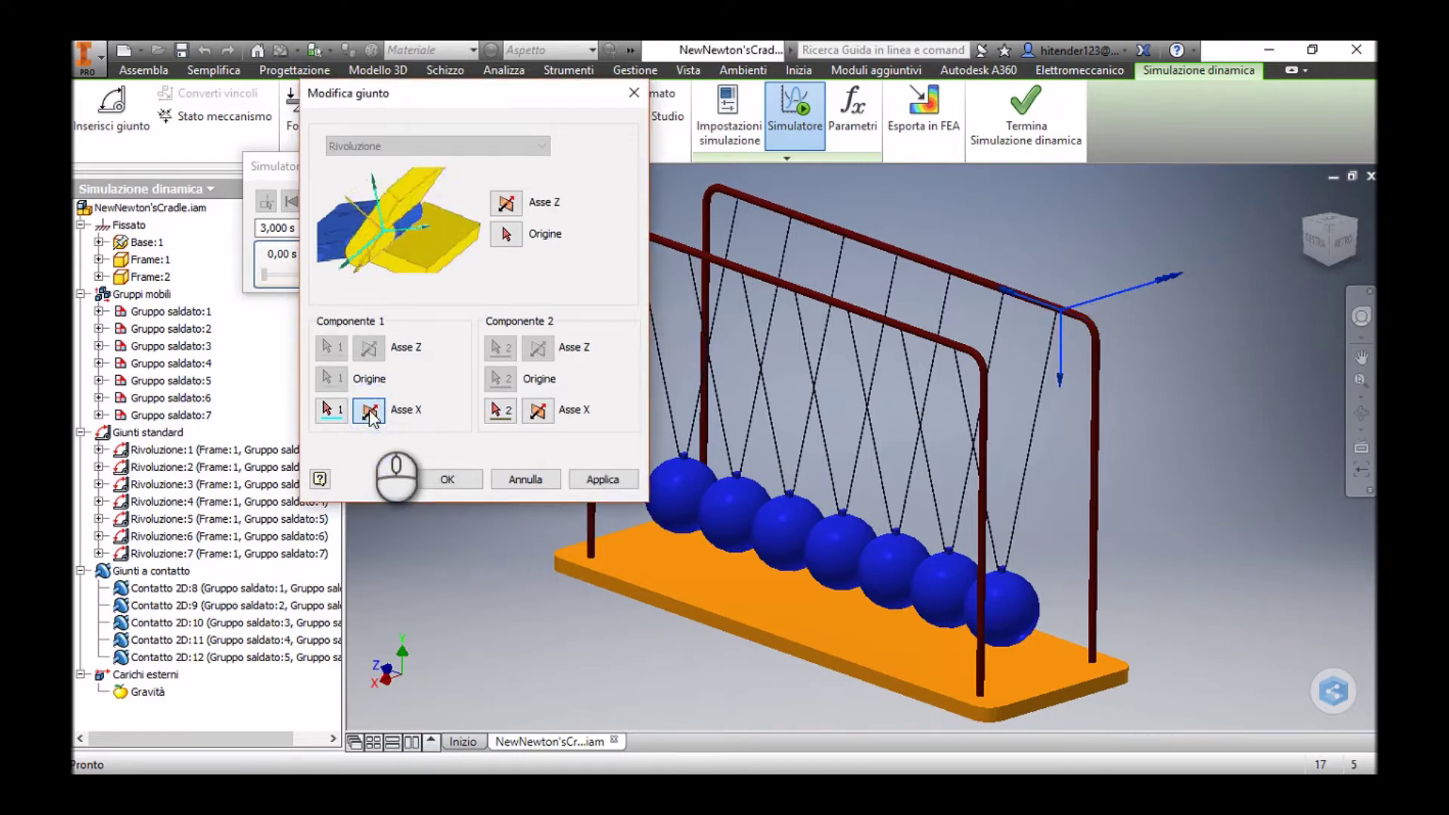
{"action": "left_click", "coordinate": [454, 482]}
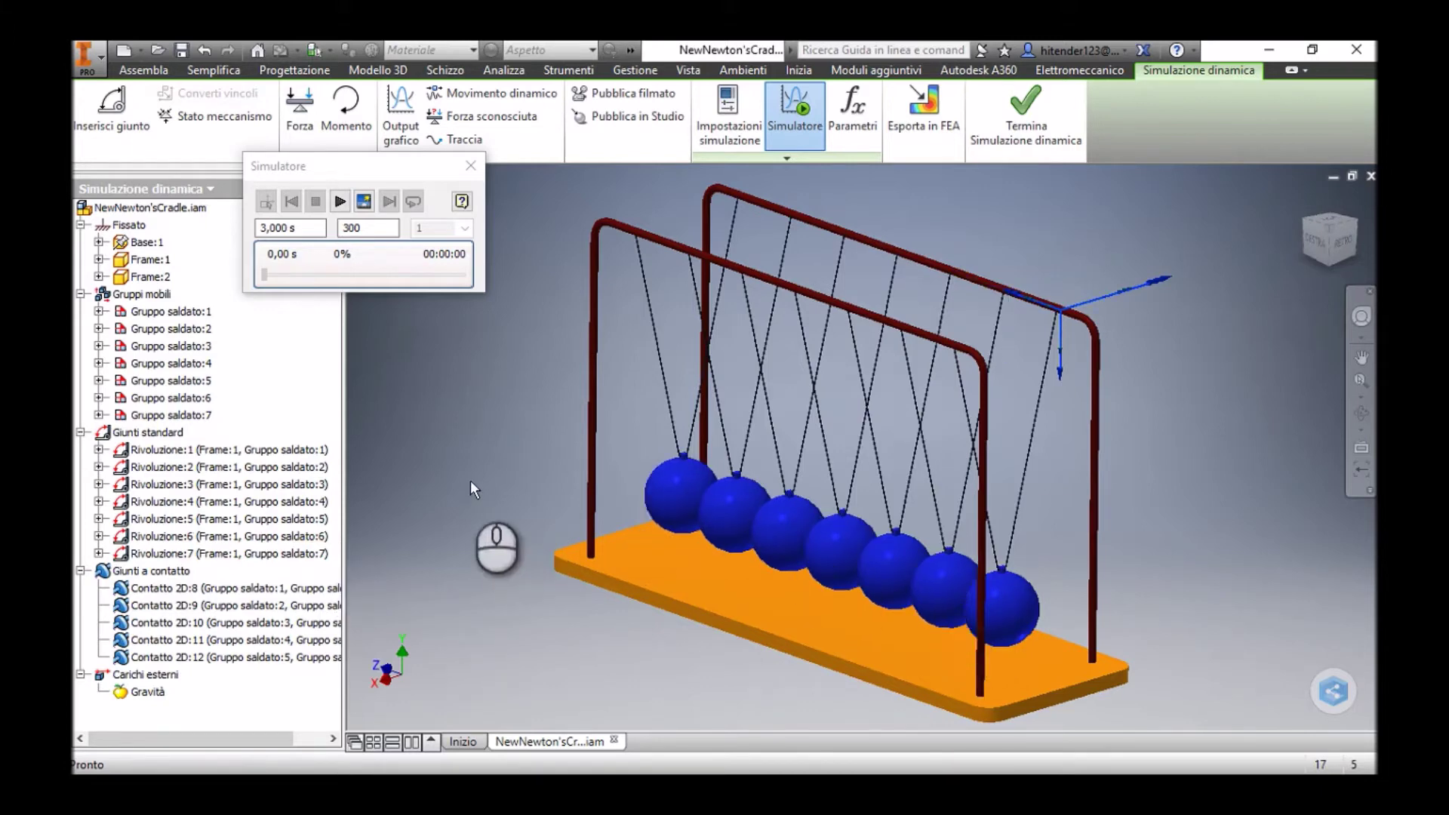
Turn on the visibility of 2D sketches so the balls' contact circles are displayed.
{"action": "left_click", "coordinate": [688, 70]}
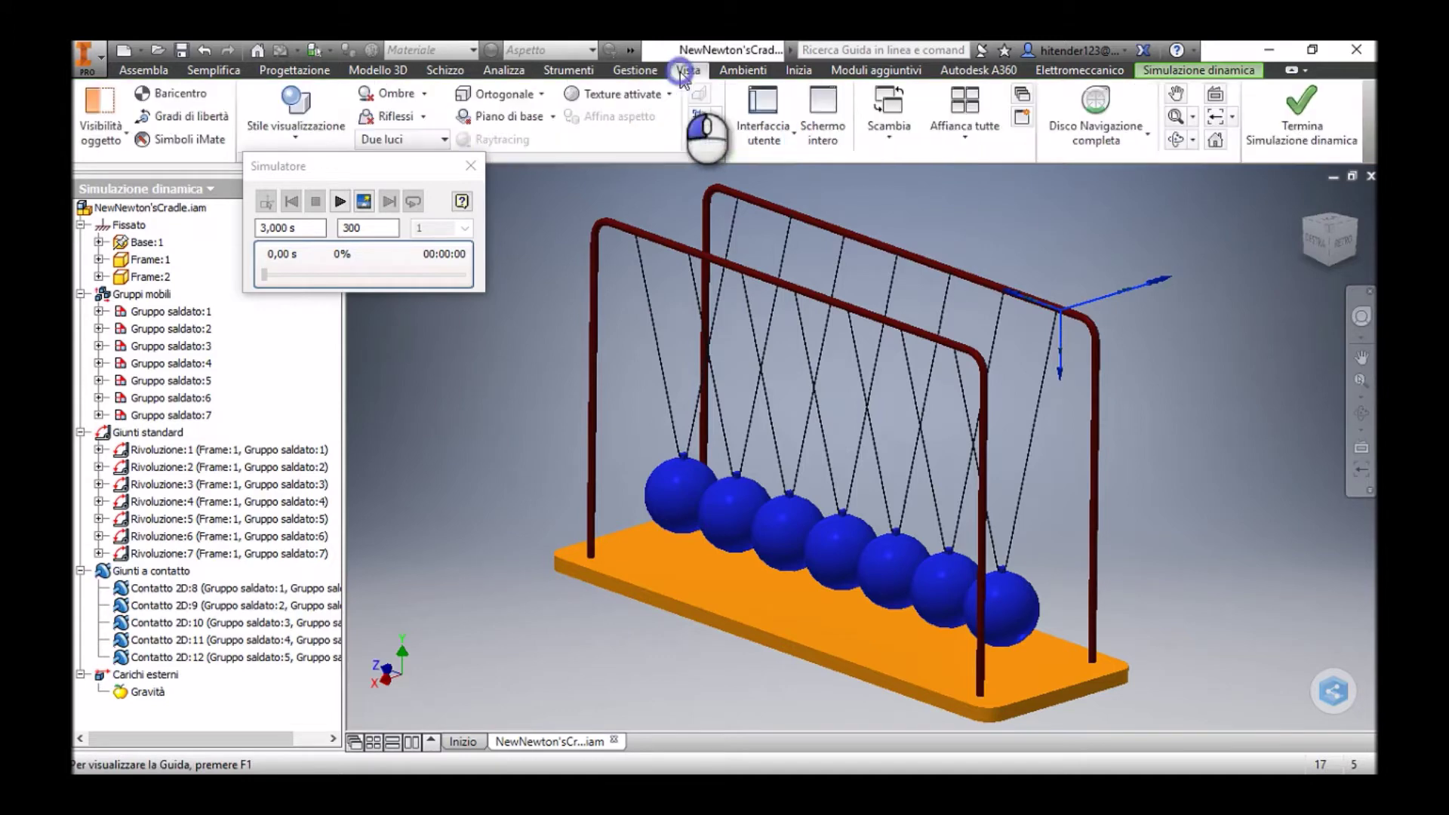
{"action": "left_click", "coordinate": [101, 128]}
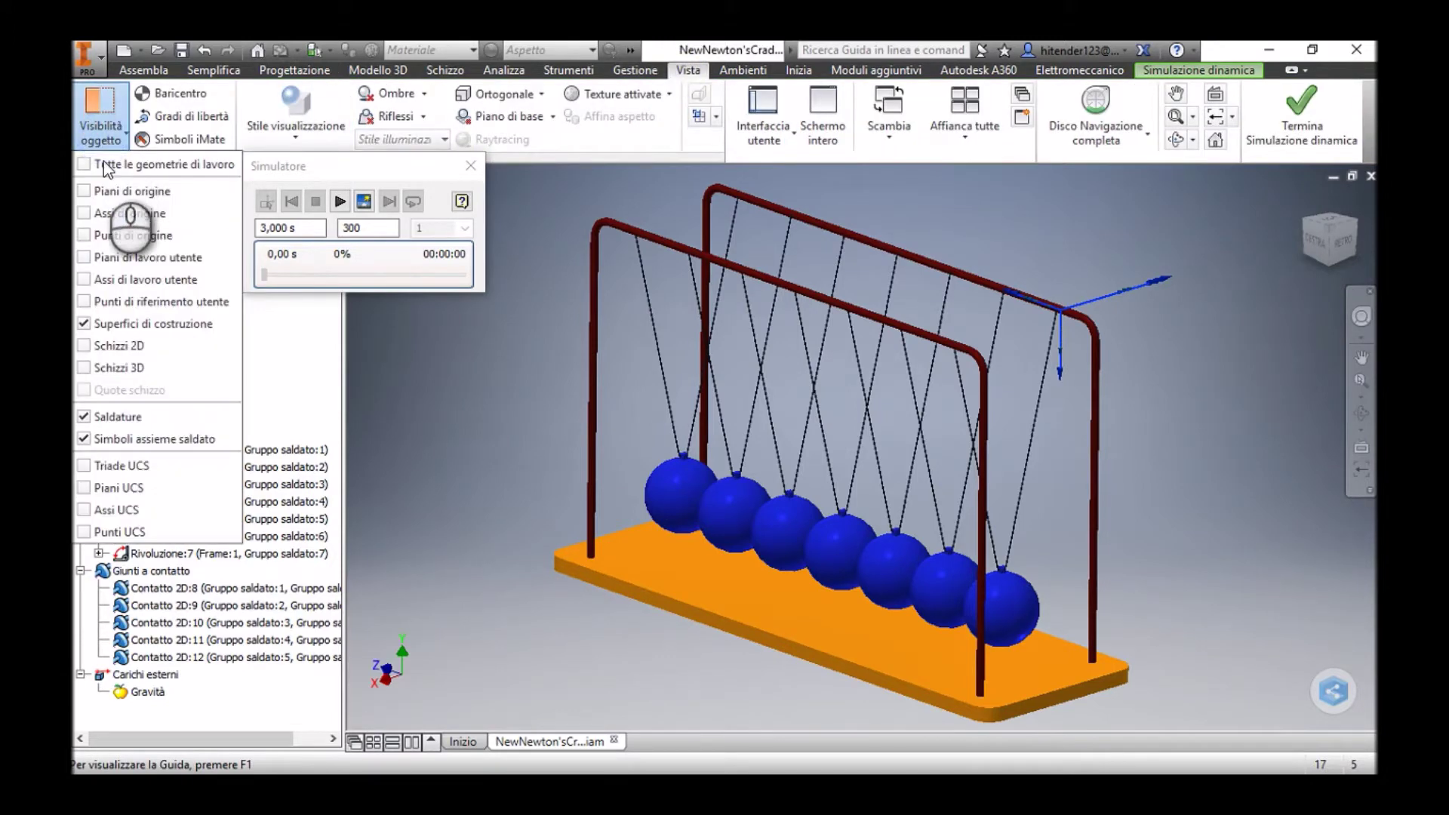
{"action": "left_click", "coordinate": [84, 345]}
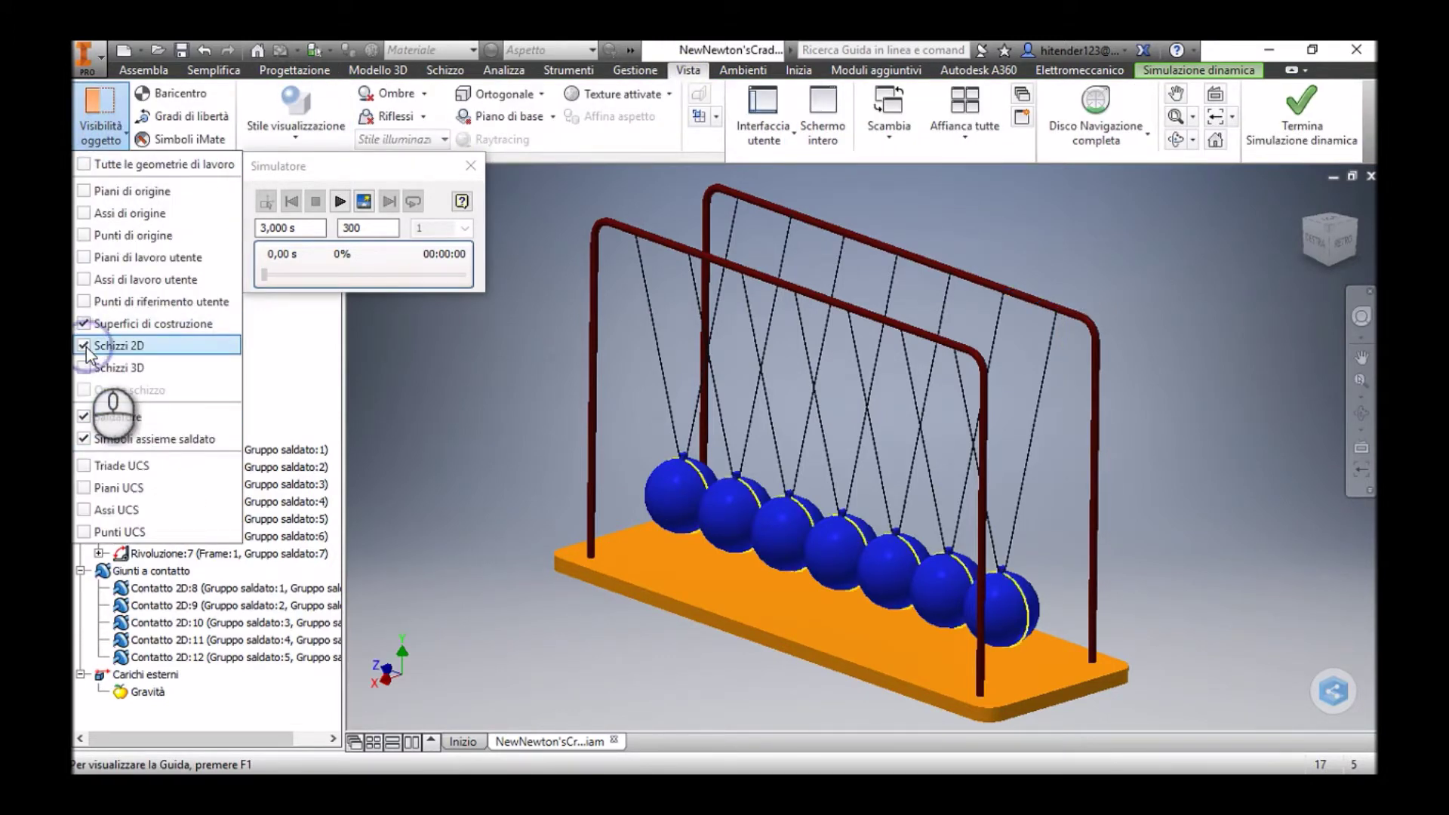
{"action": "left_click", "coordinate": [427, 397]}
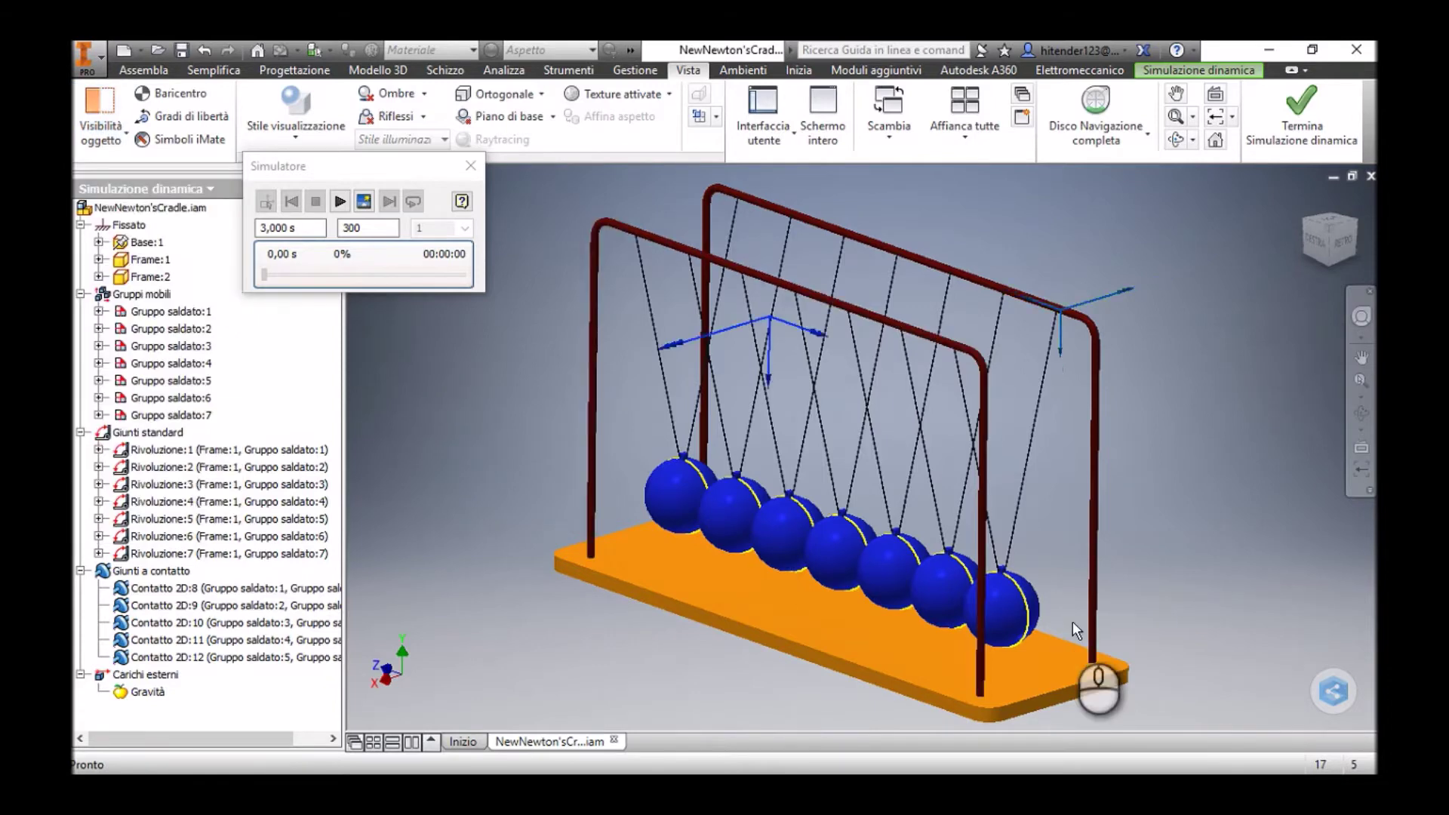
Insert a 2D contact joint (Contatto 2D) between the sketch circles of the sixth and seventh balls.
{"action": "scroll", "coordinate": [1075, 630], "scroll_direction": "down", "scroll_amount": 5}
{"action": "middle_click_drag", "start_coordinate": [1023, 607], "coordinate": [1094, 499]}
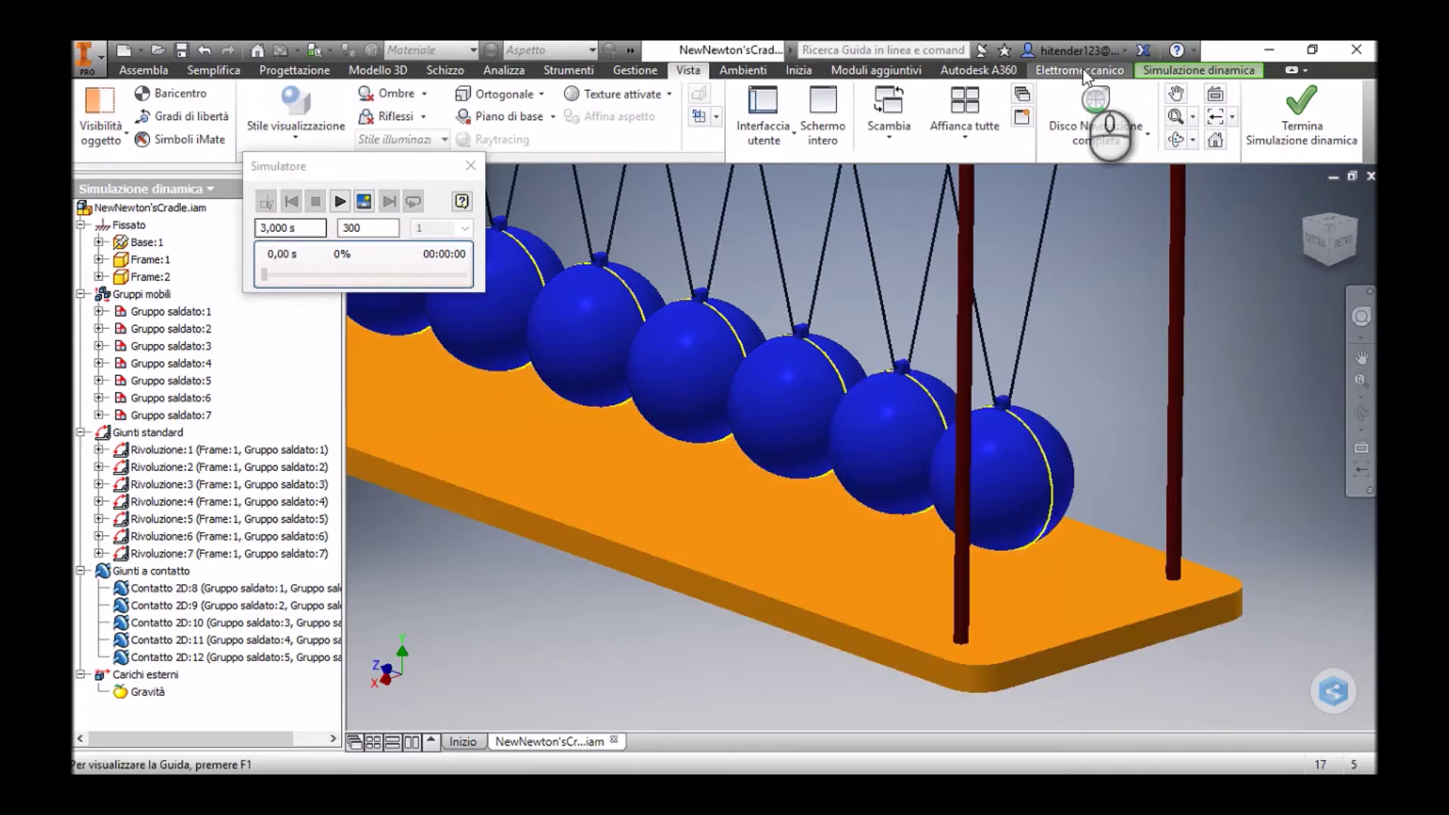
{"action": "left_click", "coordinate": [1199, 70]}
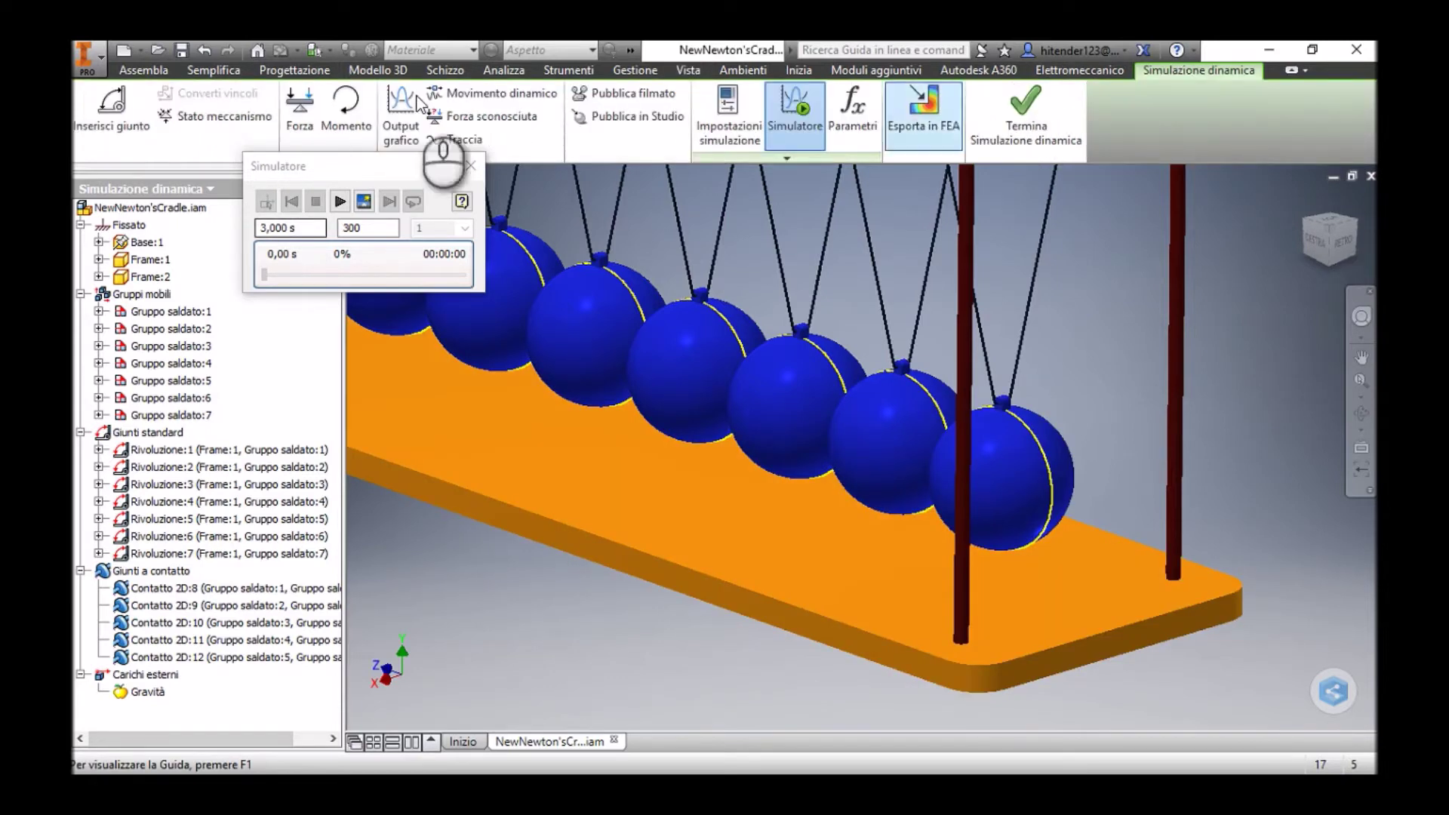
{"action": "left_click", "coordinate": [86, 119]}
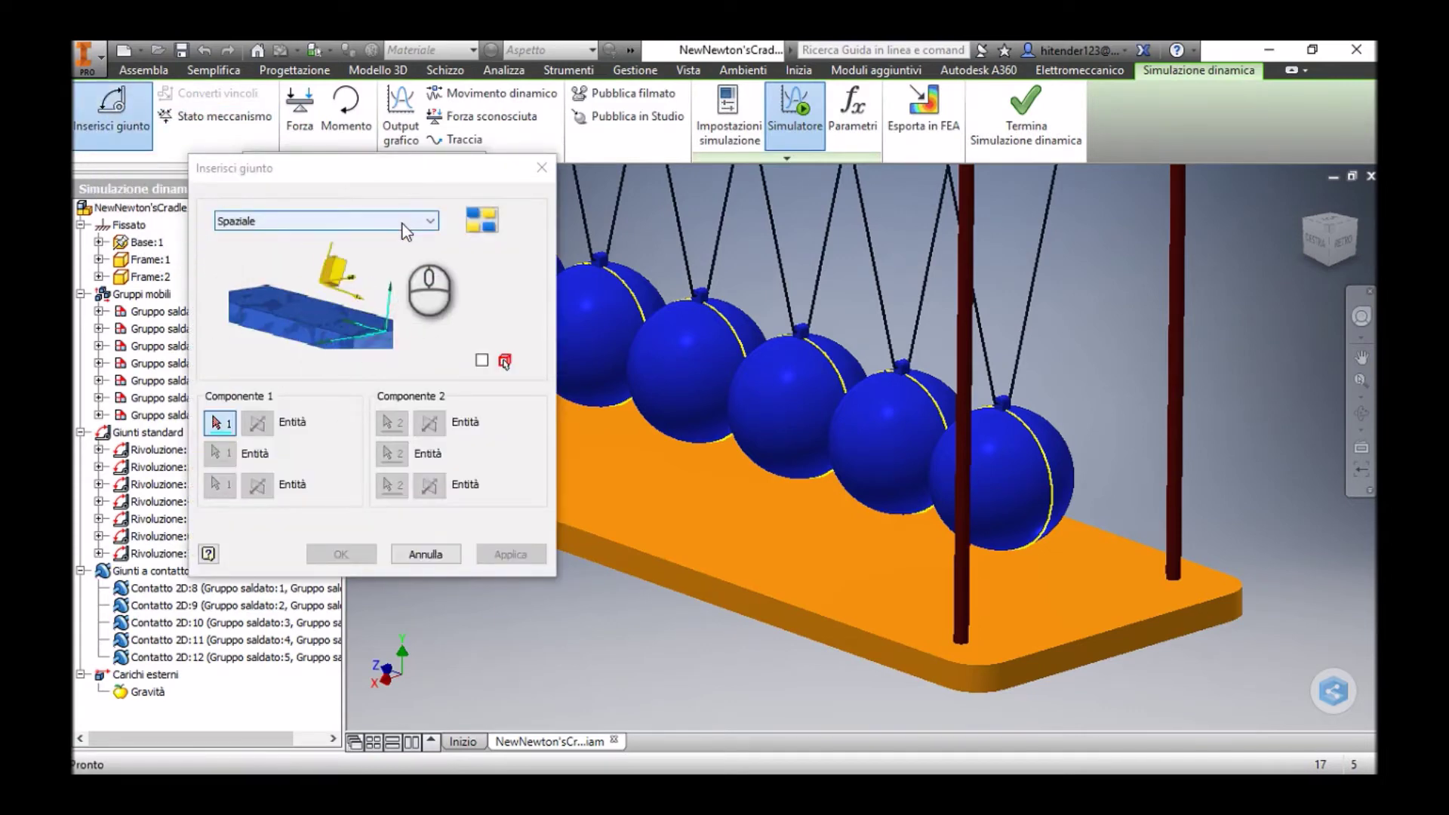
{"action": "left_click", "coordinate": [405, 225]}
{"action": "left_click", "coordinate": [249, 477]}
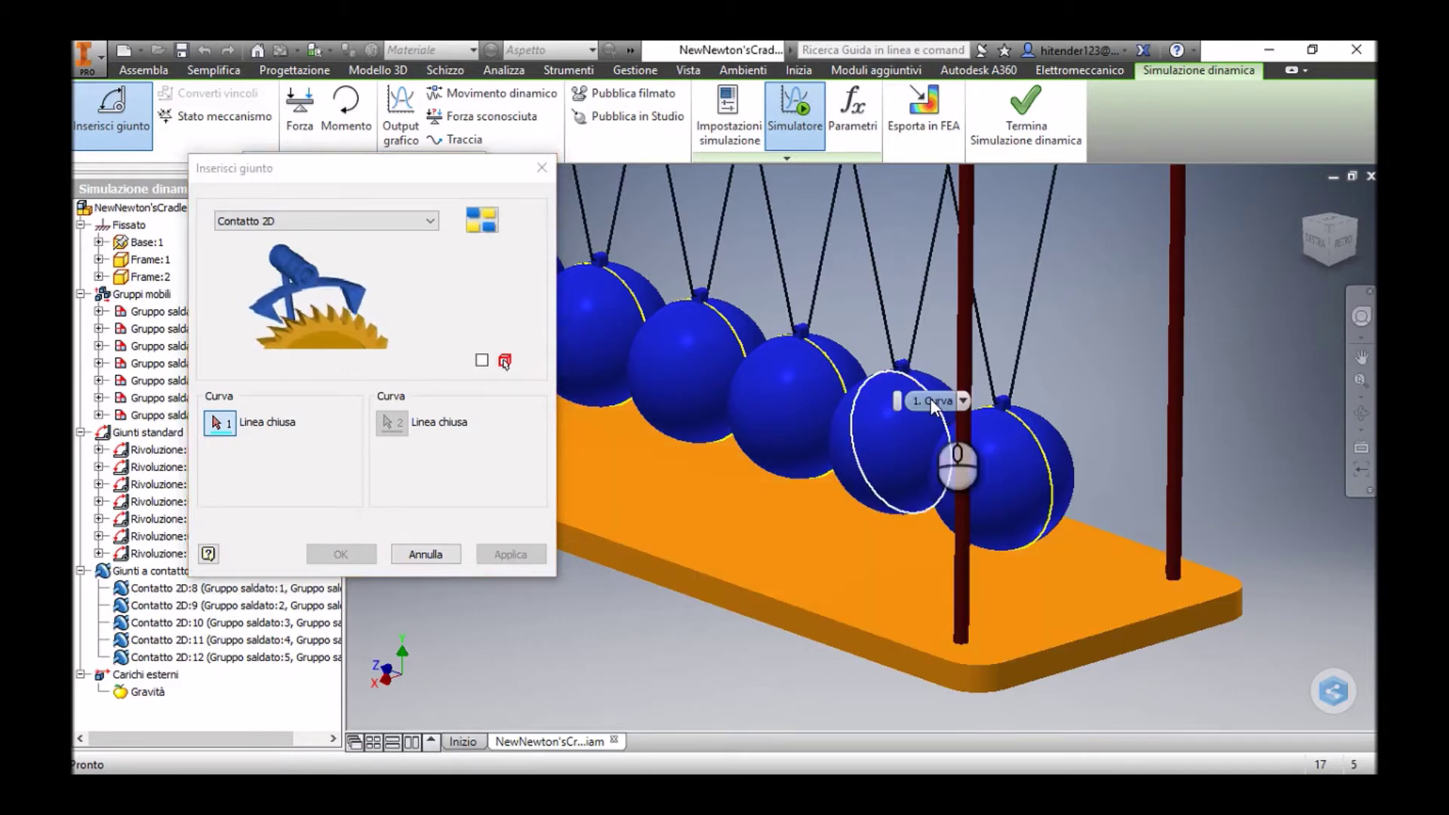
{"action": "left_click", "coordinate": [932, 400]}
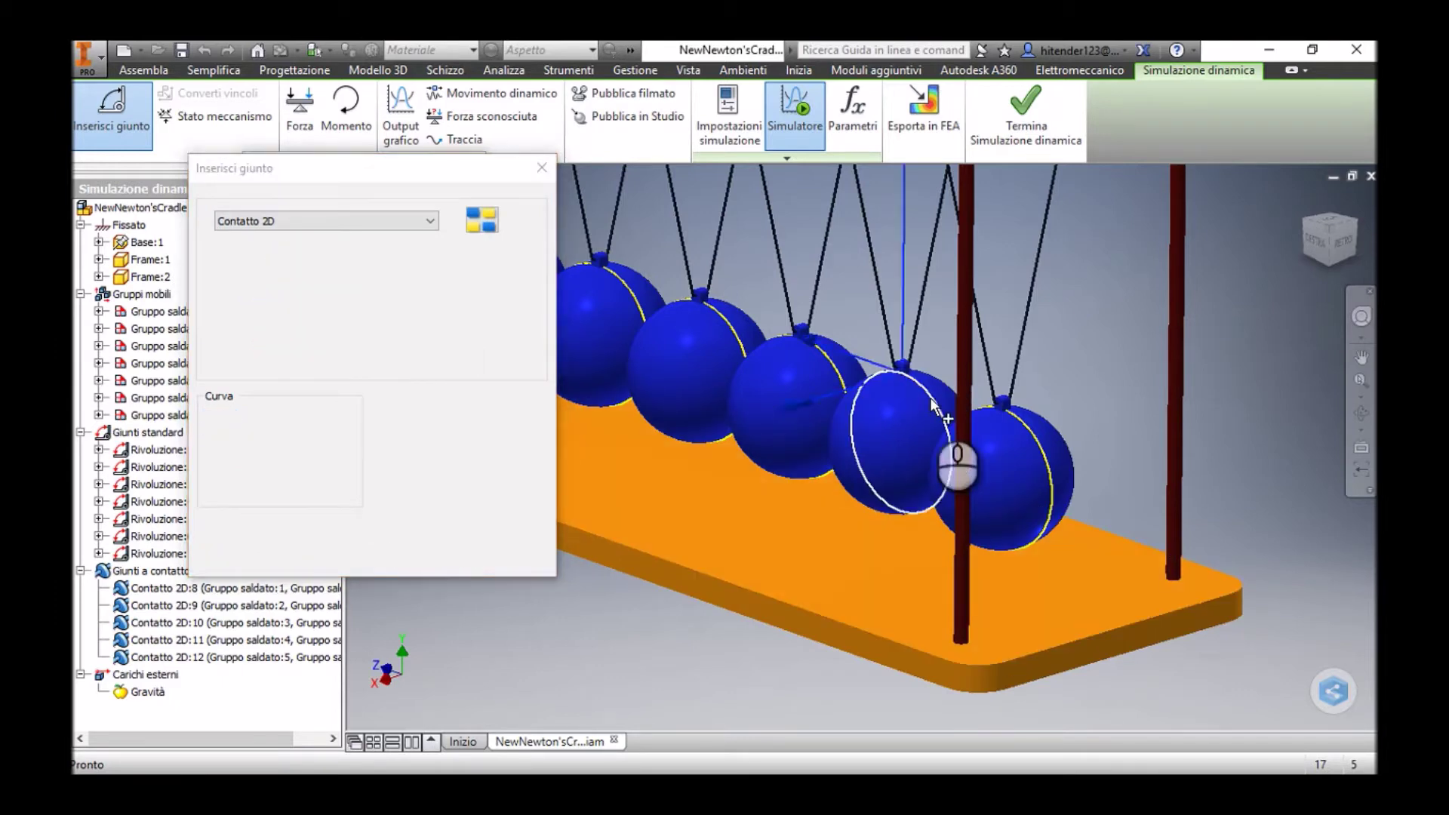
{"action": "left_click", "coordinate": [1042, 453]}
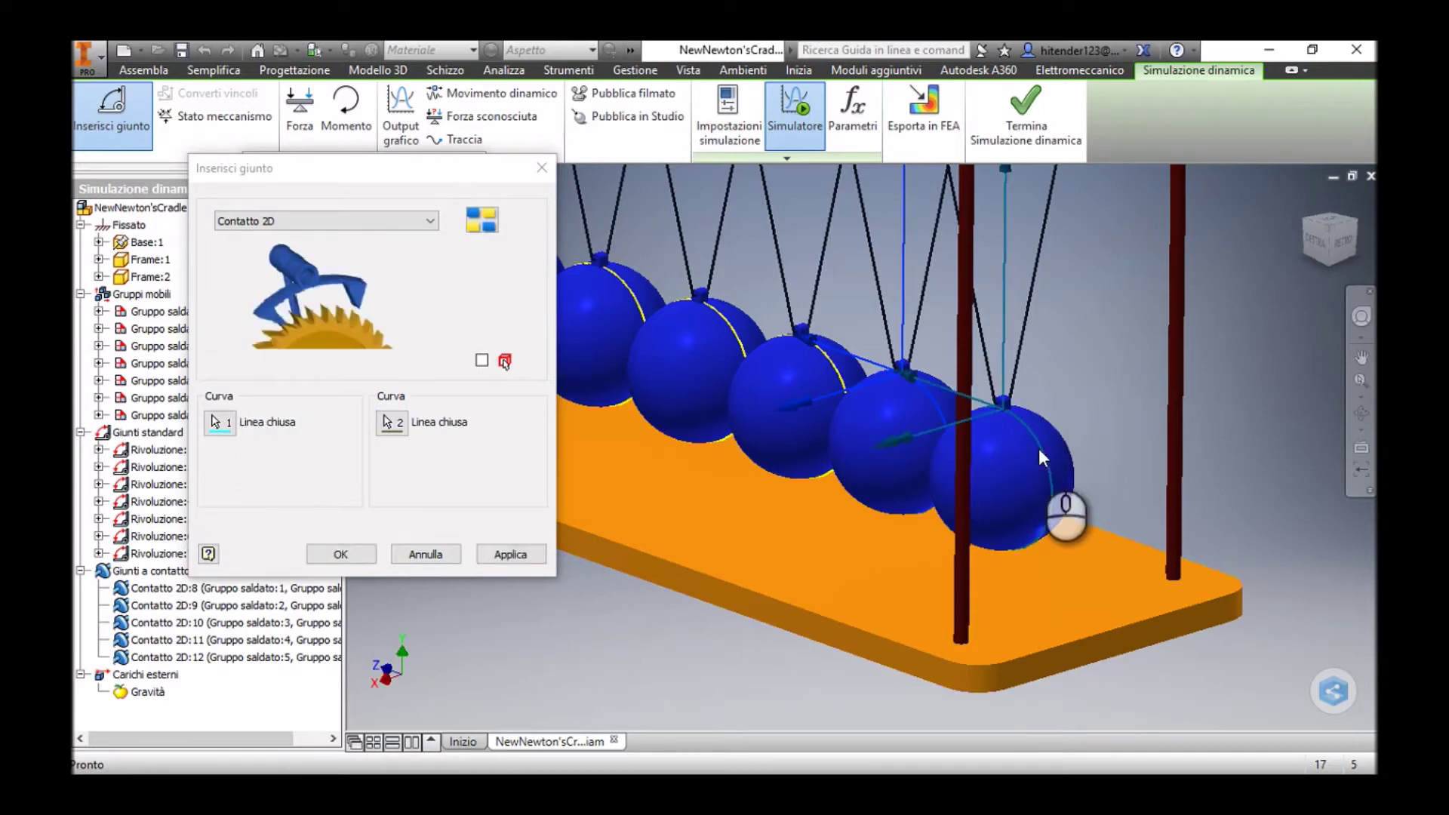
{"action": "left_click", "coordinate": [345, 553]}
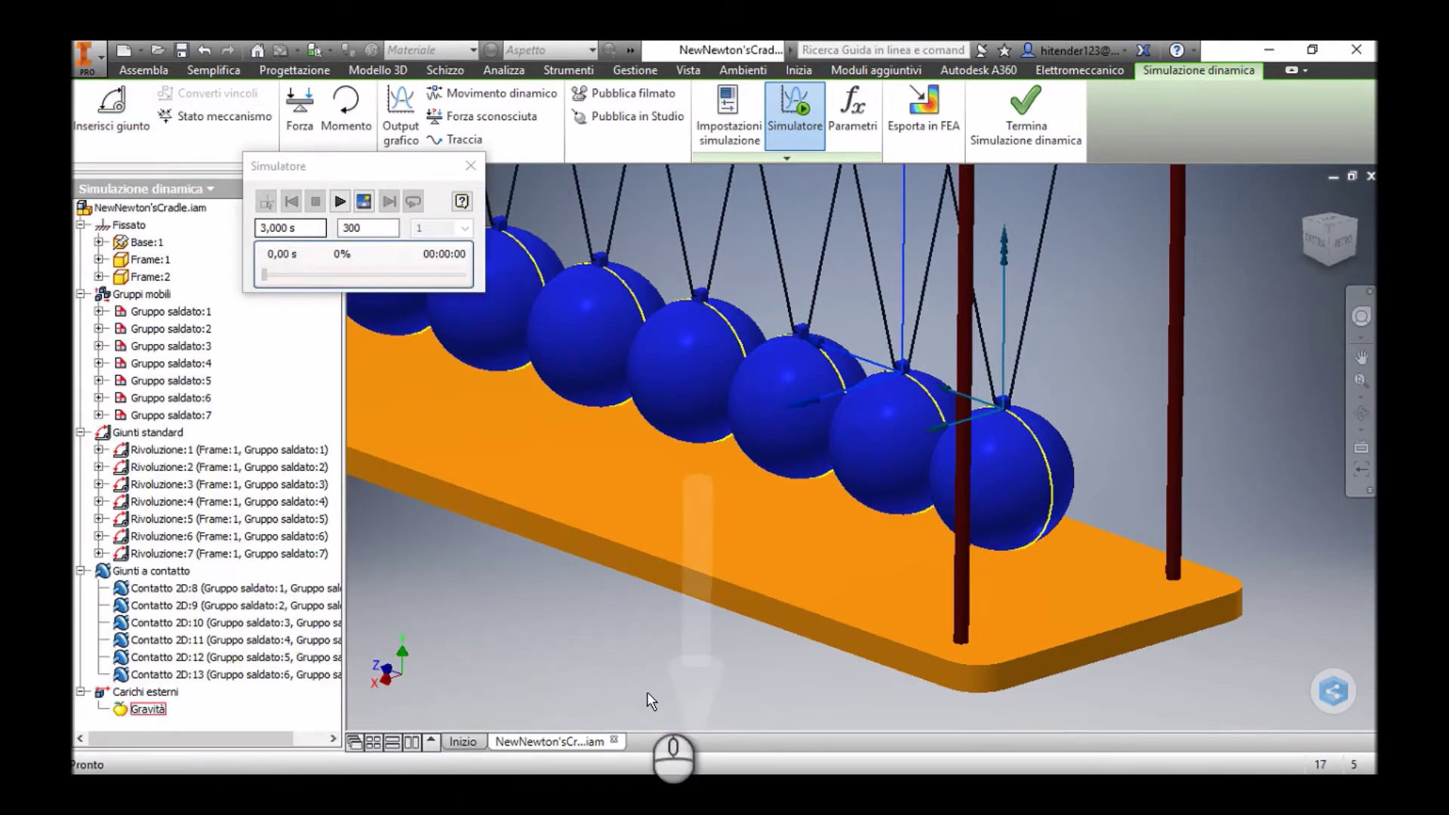
{"action": "scroll", "coordinate": [645, 700], "scroll_direction": "down", "scroll_amount": 3}
{"action": "scroll", "coordinate": [735, 667], "scroll_direction": "down", "scroll_amount": 3}
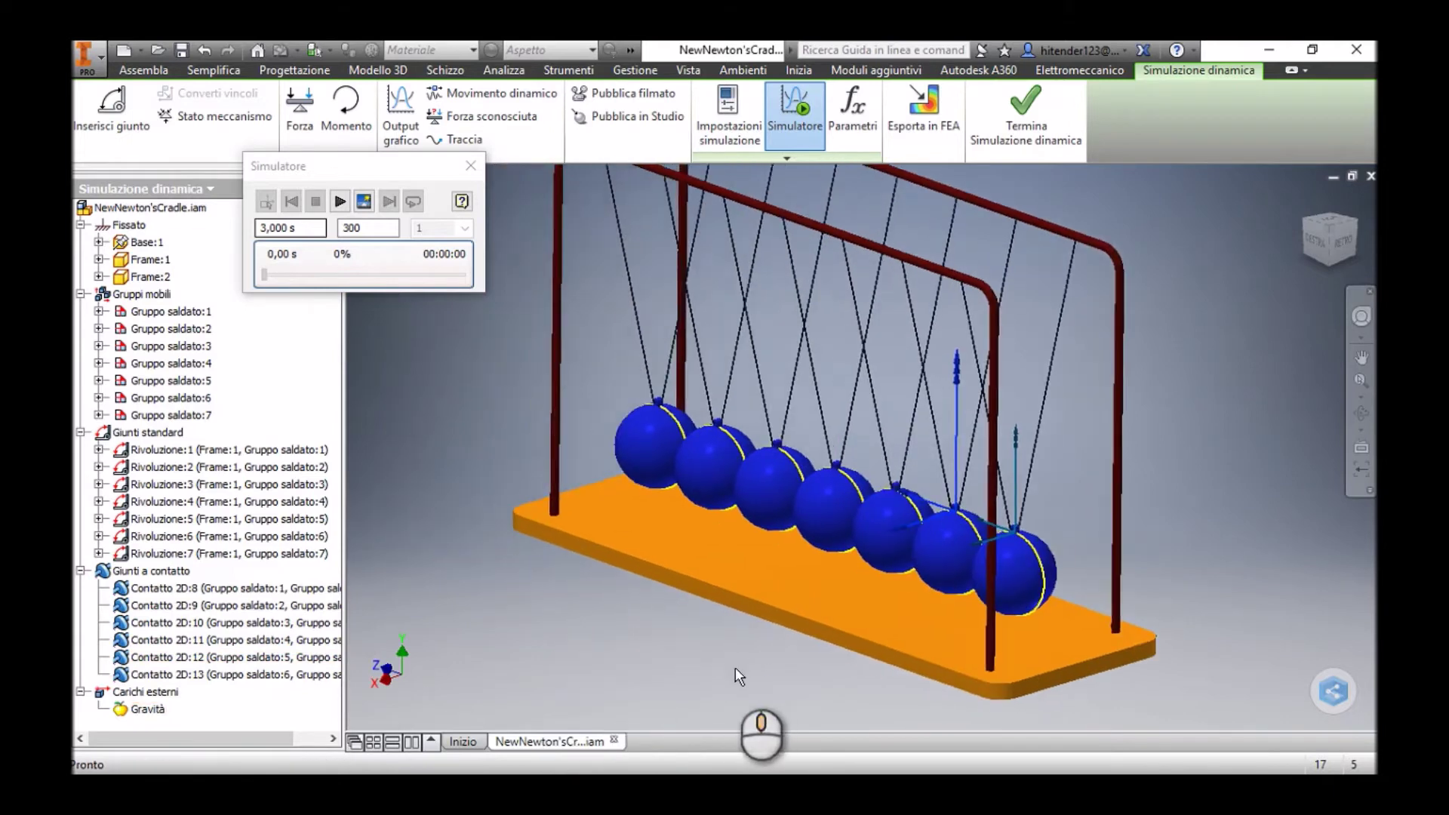
{"action": "middle_click_drag", "start_coordinate": [692, 744], "coordinate": [706, 655]}
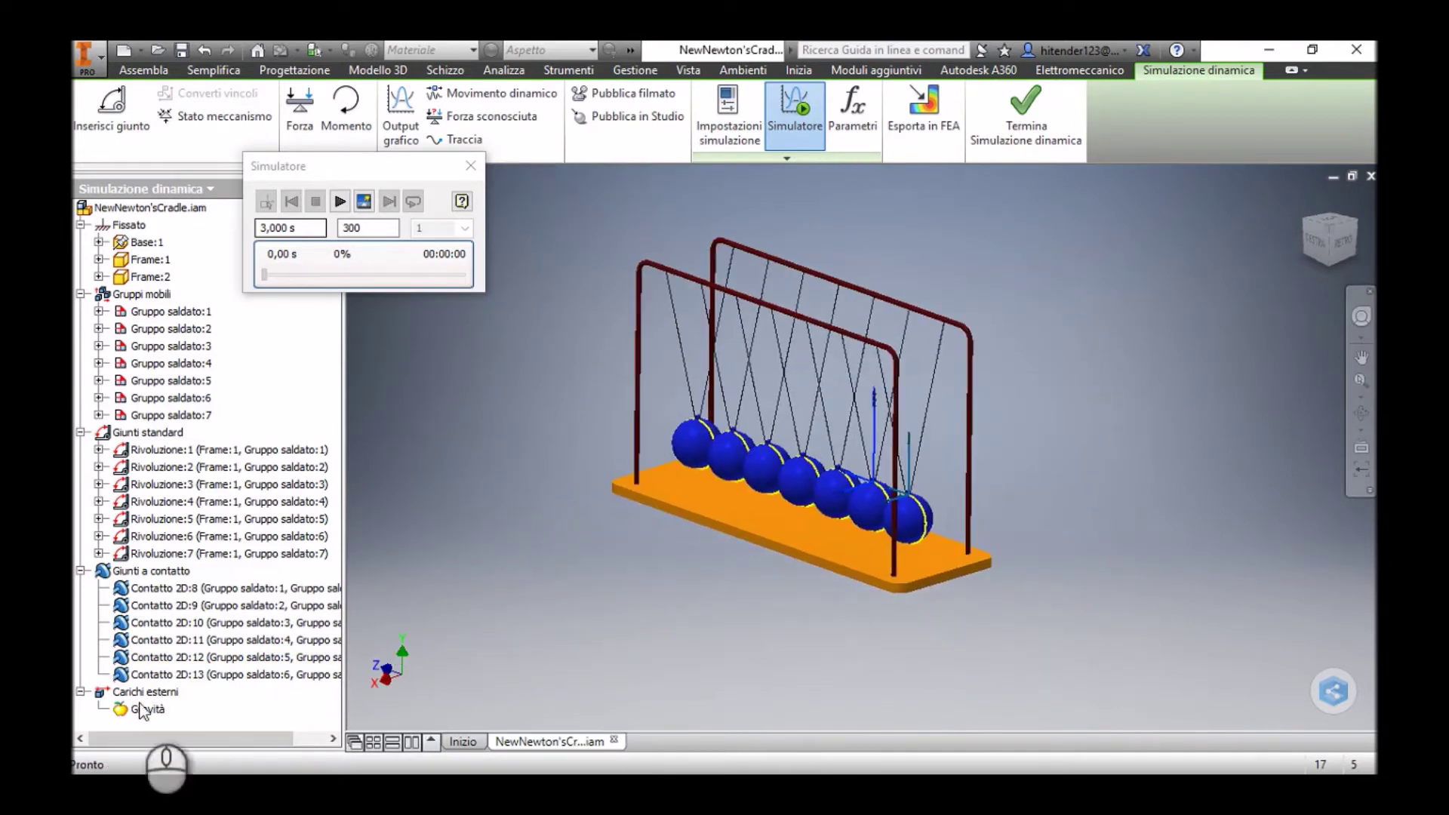
Set the restitution to 1 and the friction to 0 for all six 2D contact joints between the balls.
{"action": "left_click", "coordinate": [166, 709]}
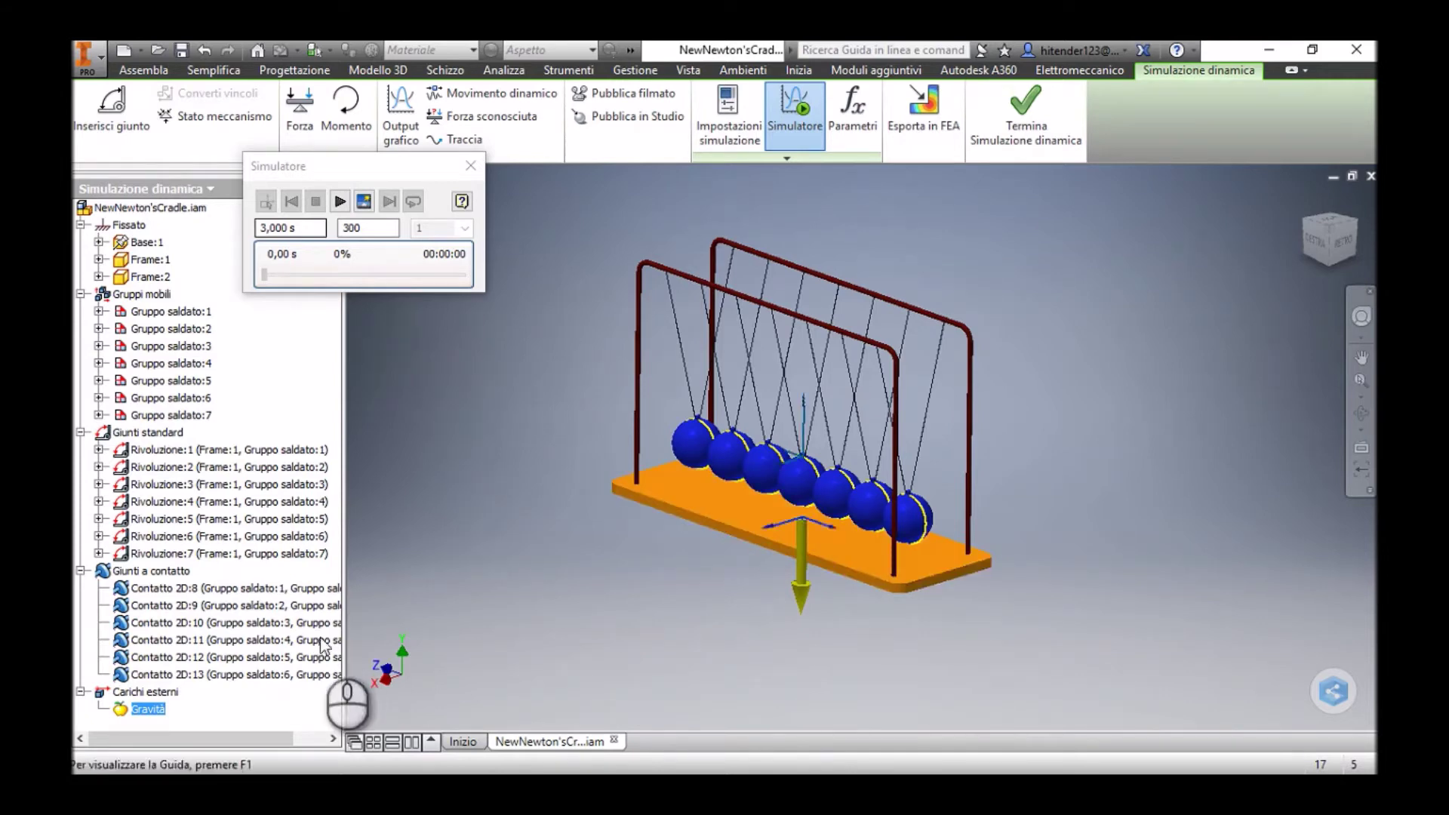
{"action": "left_click", "coordinate": [242, 587]}
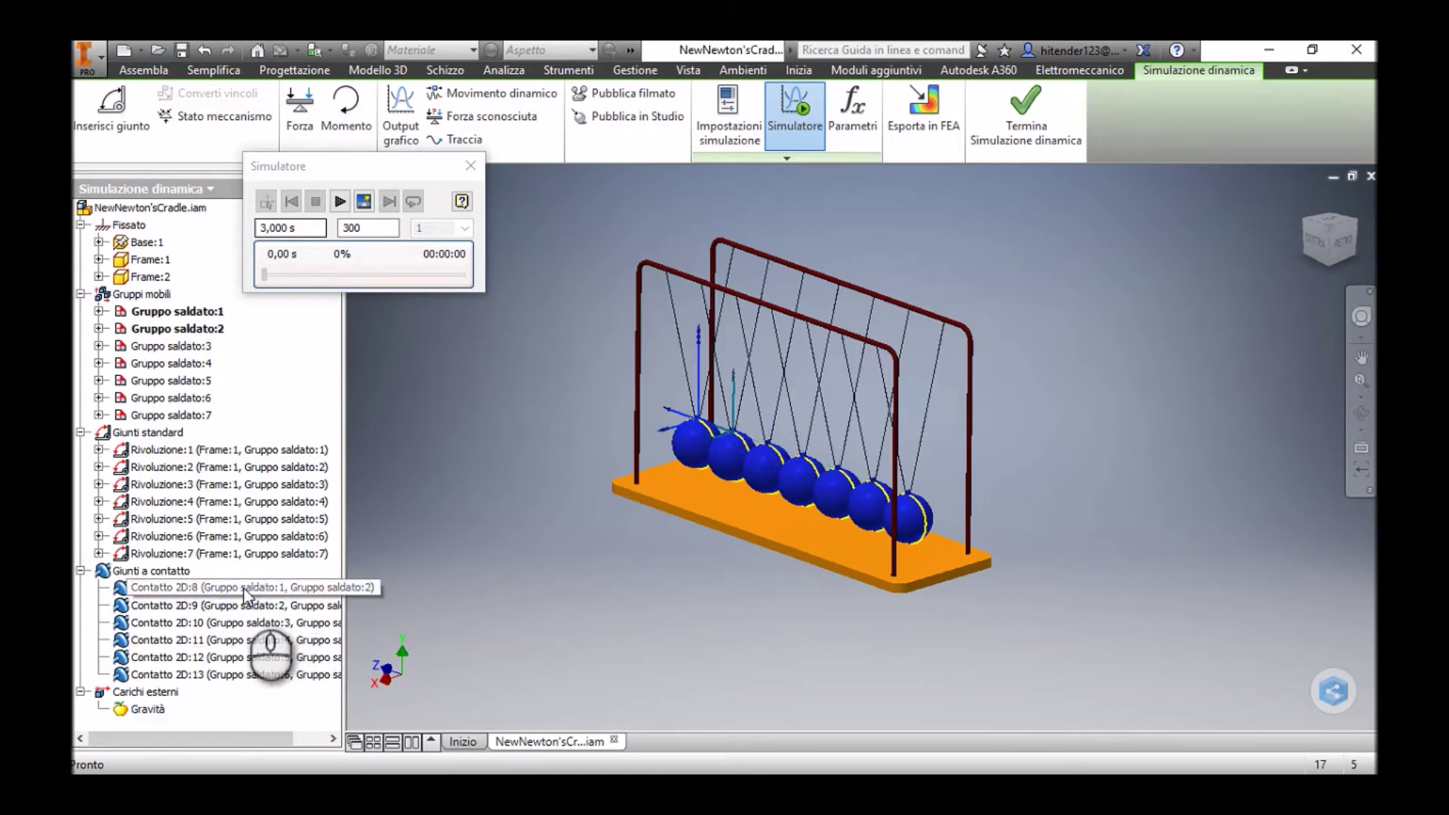
{"action": "left_click", "coordinate": [215, 672], "text": "shift"}
{"action": "right_click", "coordinate": [216, 672]}
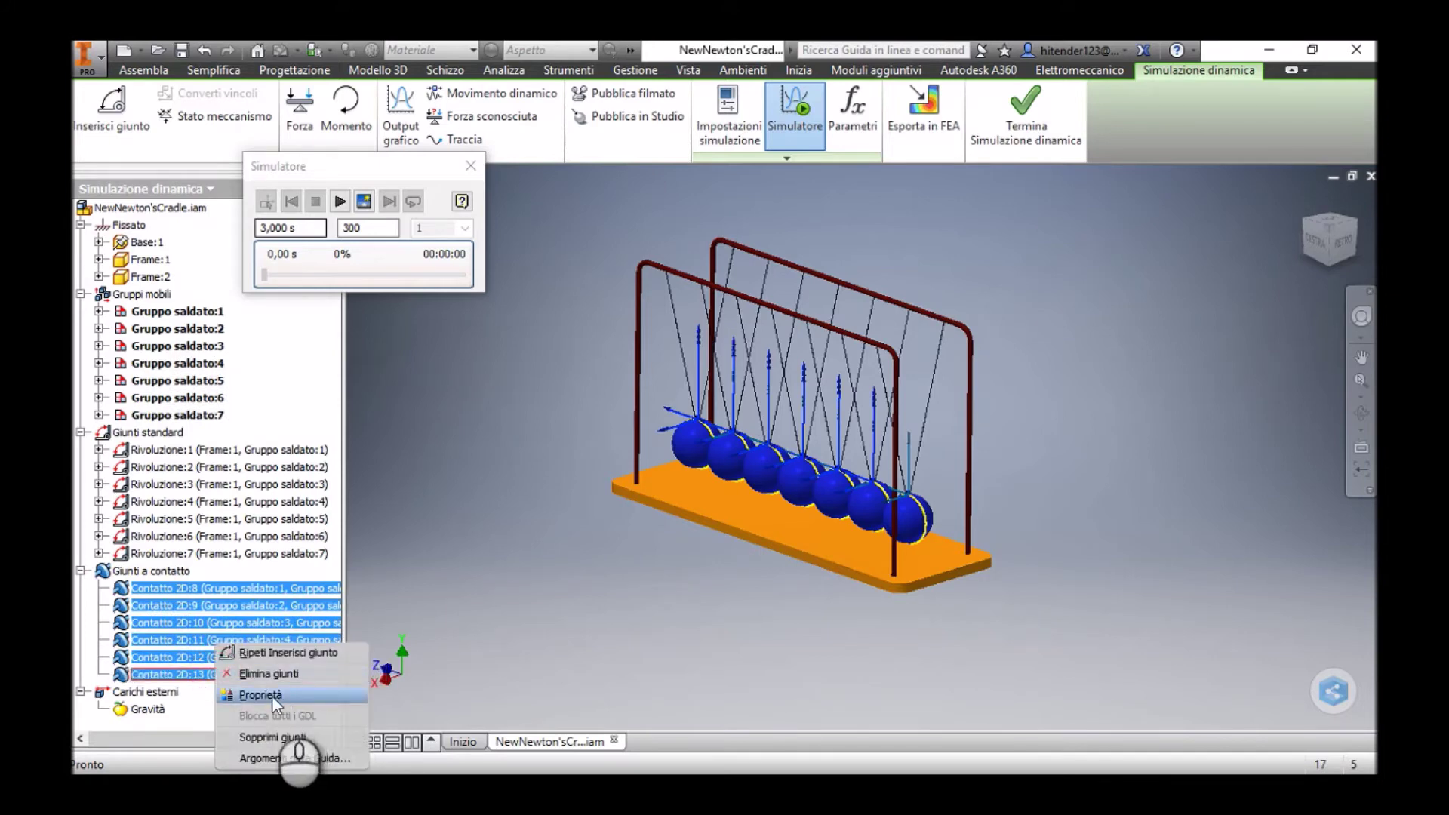
{"action": "left_click", "coordinate": [271, 695]}
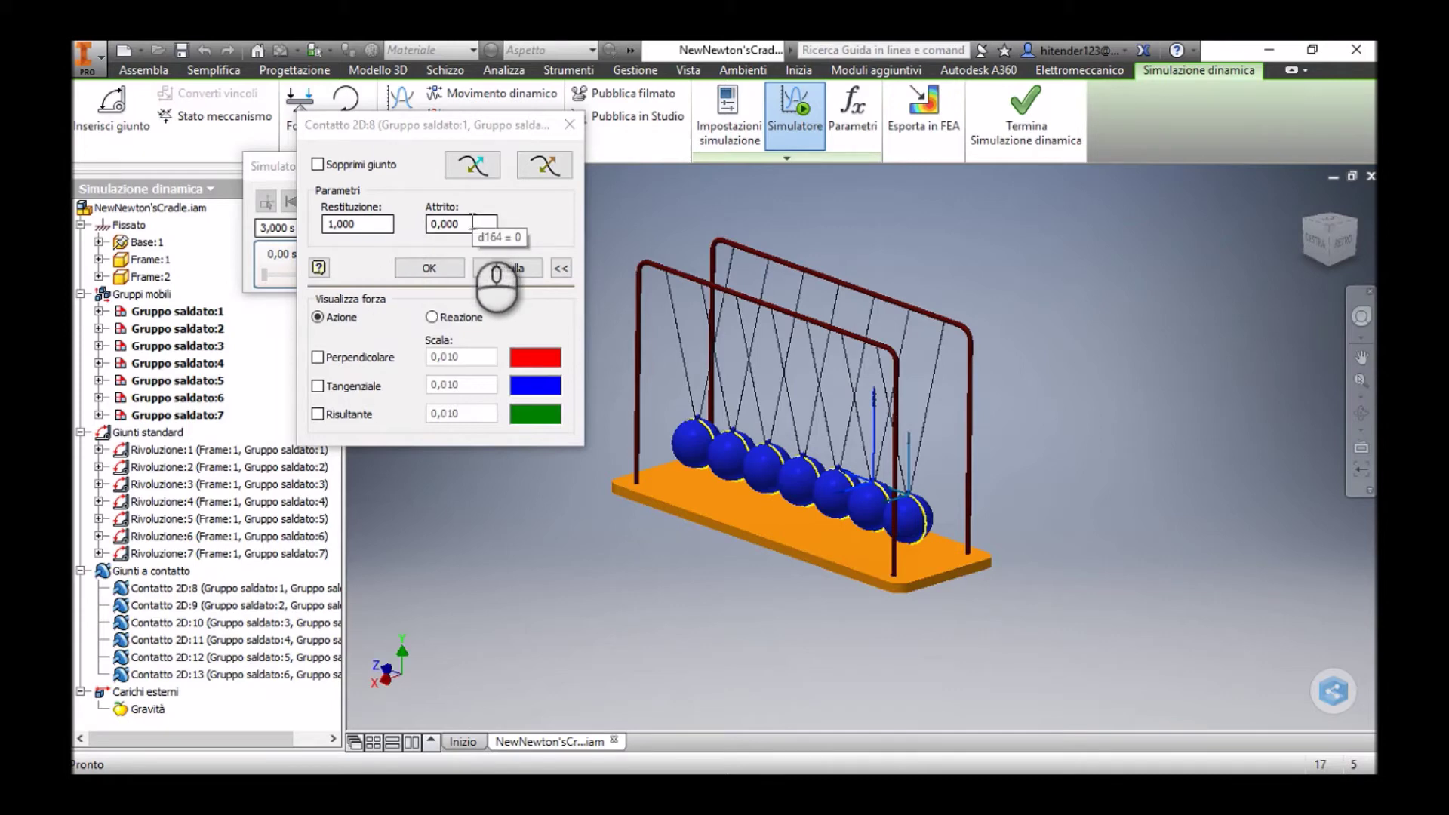
{"action": "left_click", "coordinate": [445, 266]}
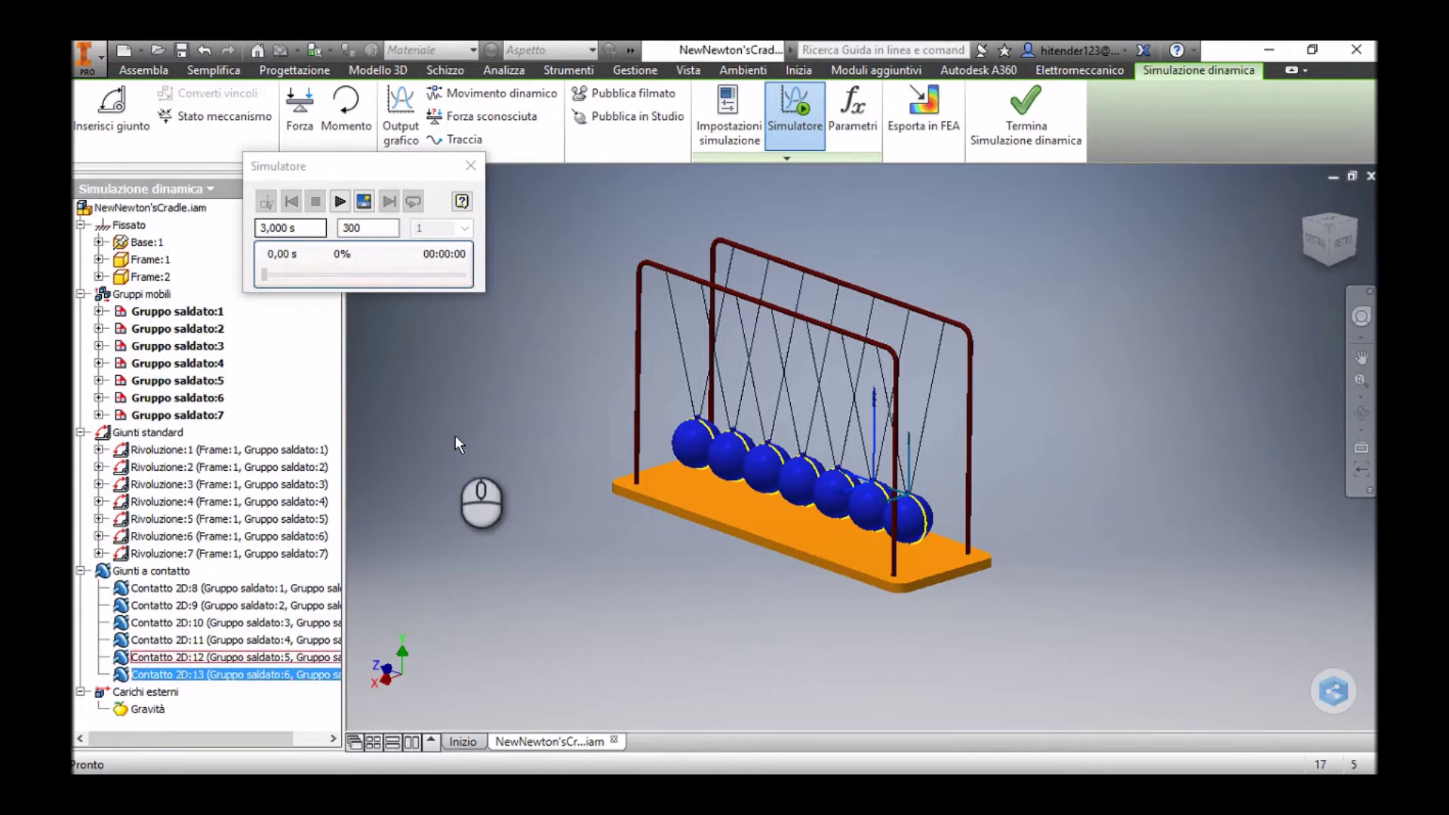
Set a new initial position angle for the revolution joint between Frame:1 and the first welded group, swinging the first ball outward.
{"action": "middle_click_drag", "start_coordinate": [455, 436], "coordinate": [484, 465]}
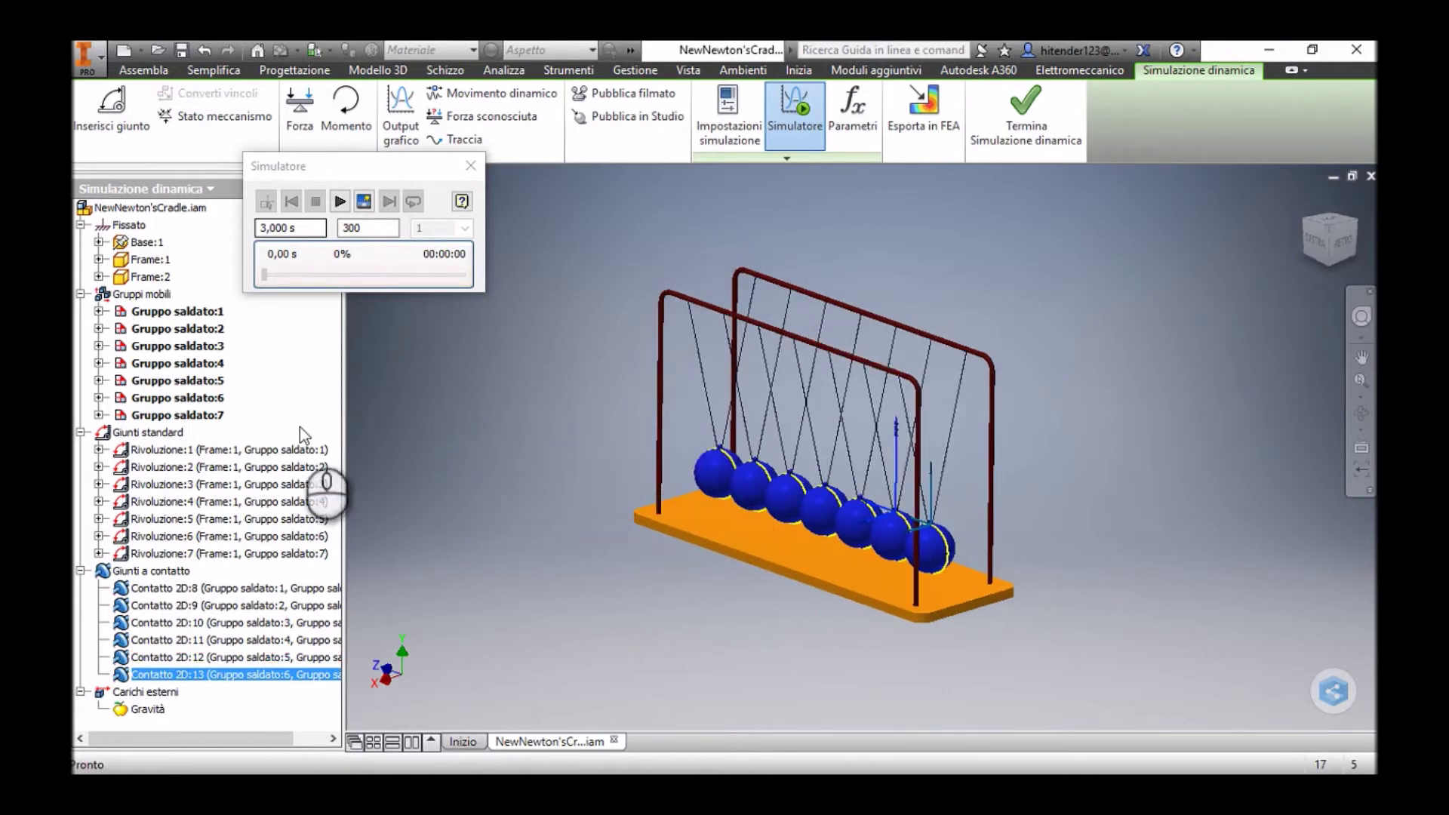
{"action": "left_click", "coordinate": [252, 451]}
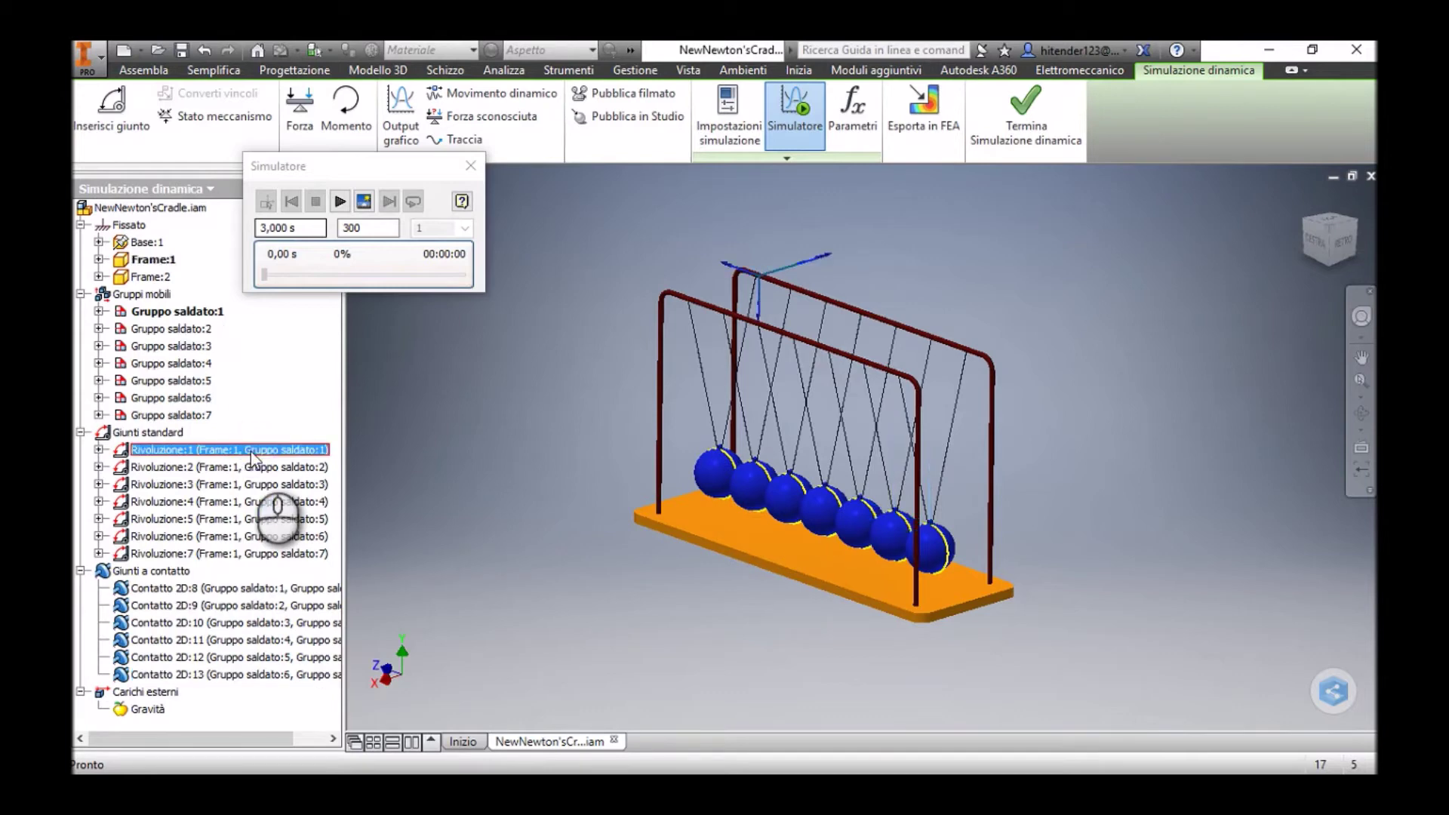
{"action": "right_click", "coordinate": [252, 450]}
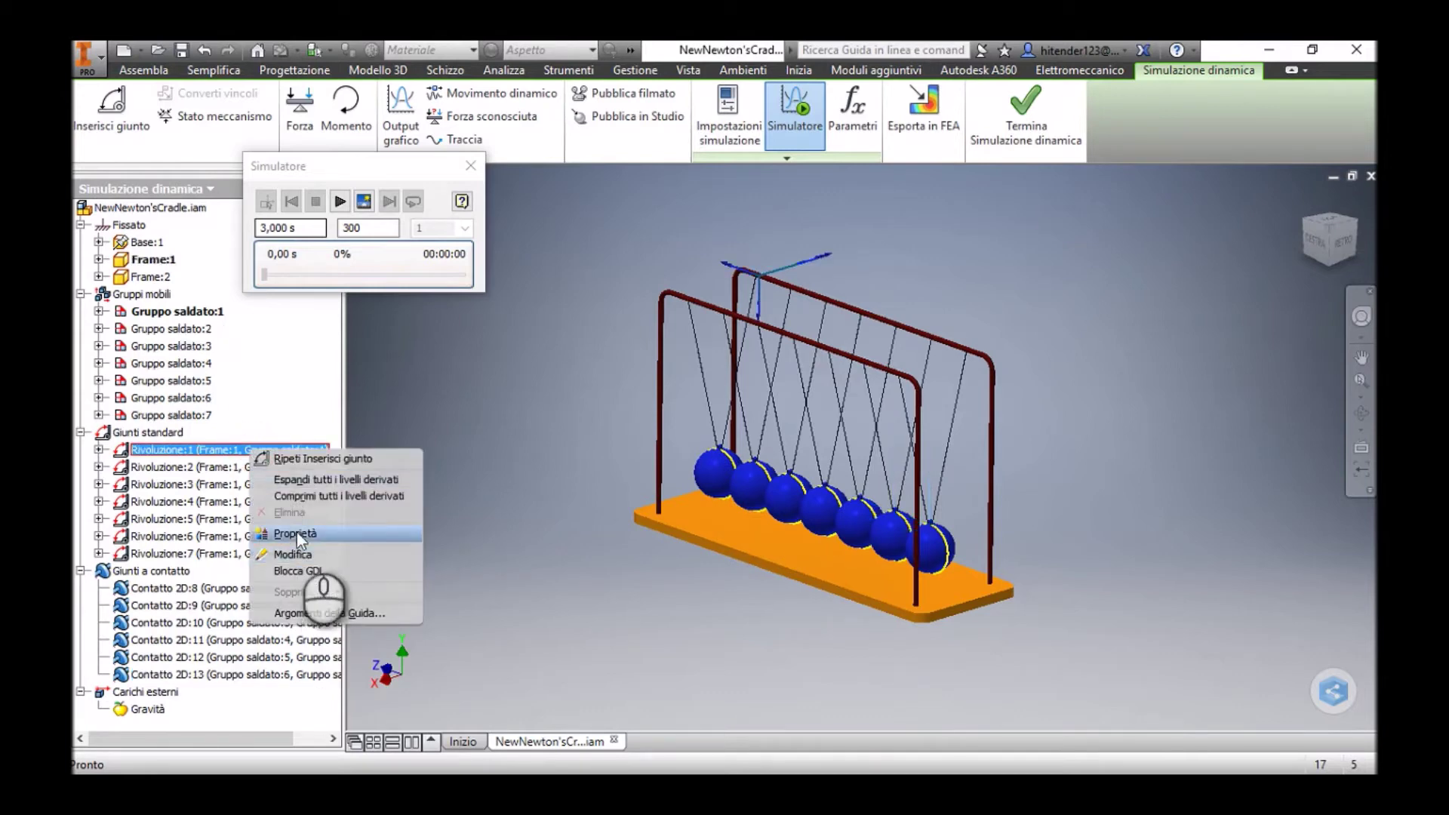
{"action": "left_click", "coordinate": [297, 553]}
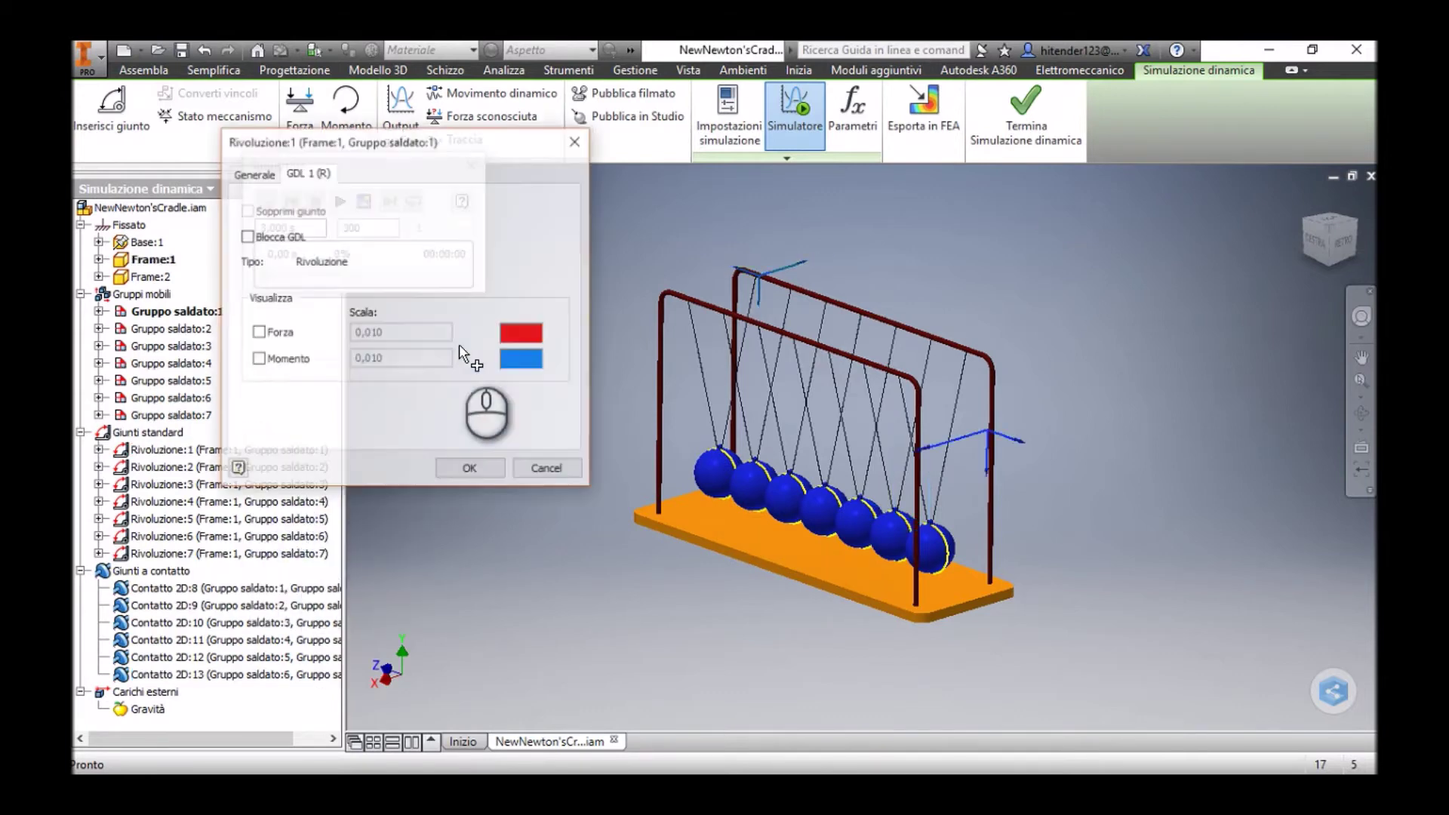
{"action": "left_click", "coordinate": [341, 272]}
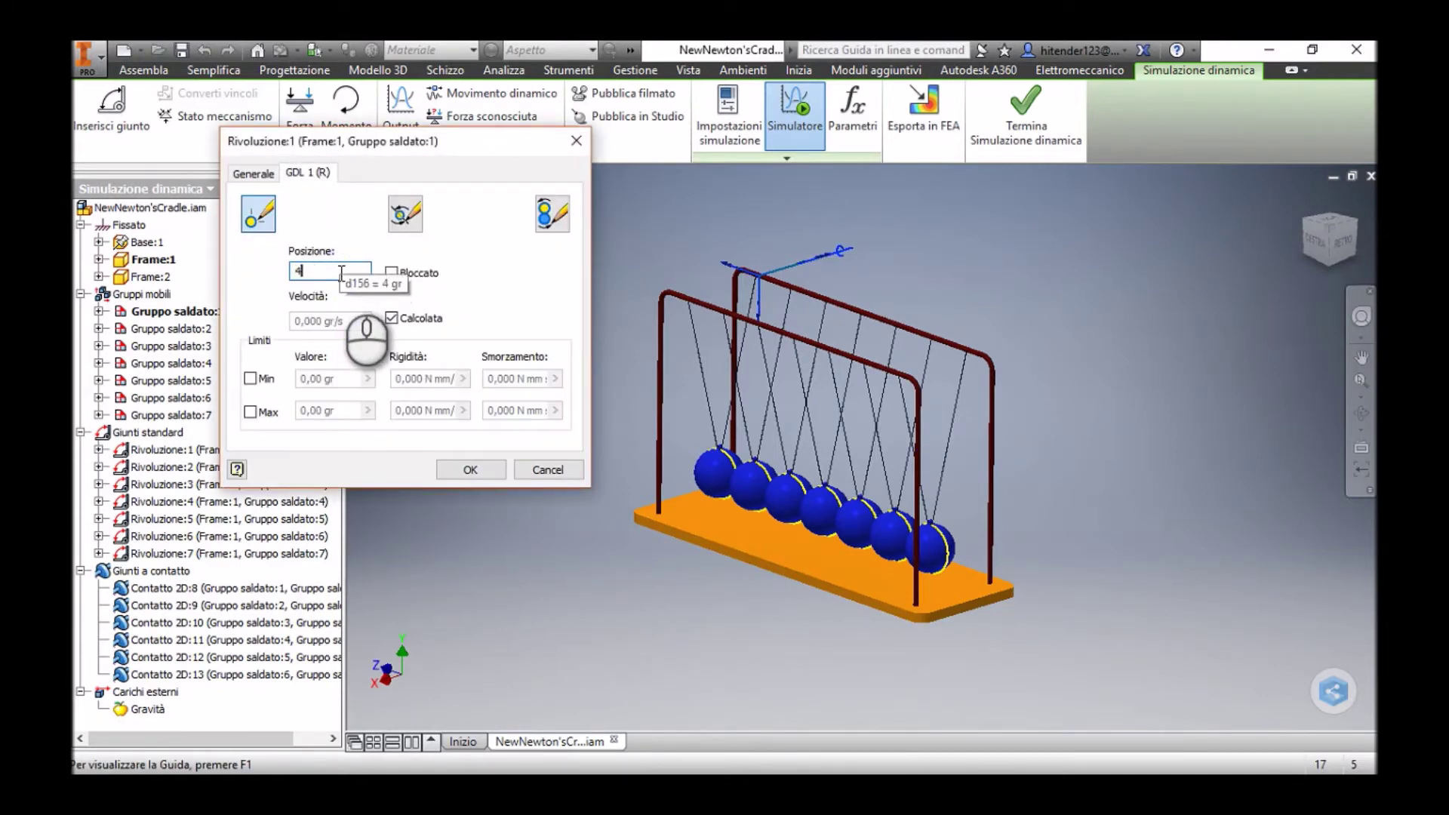
{"action": "left_click", "coordinate": [469, 469]}
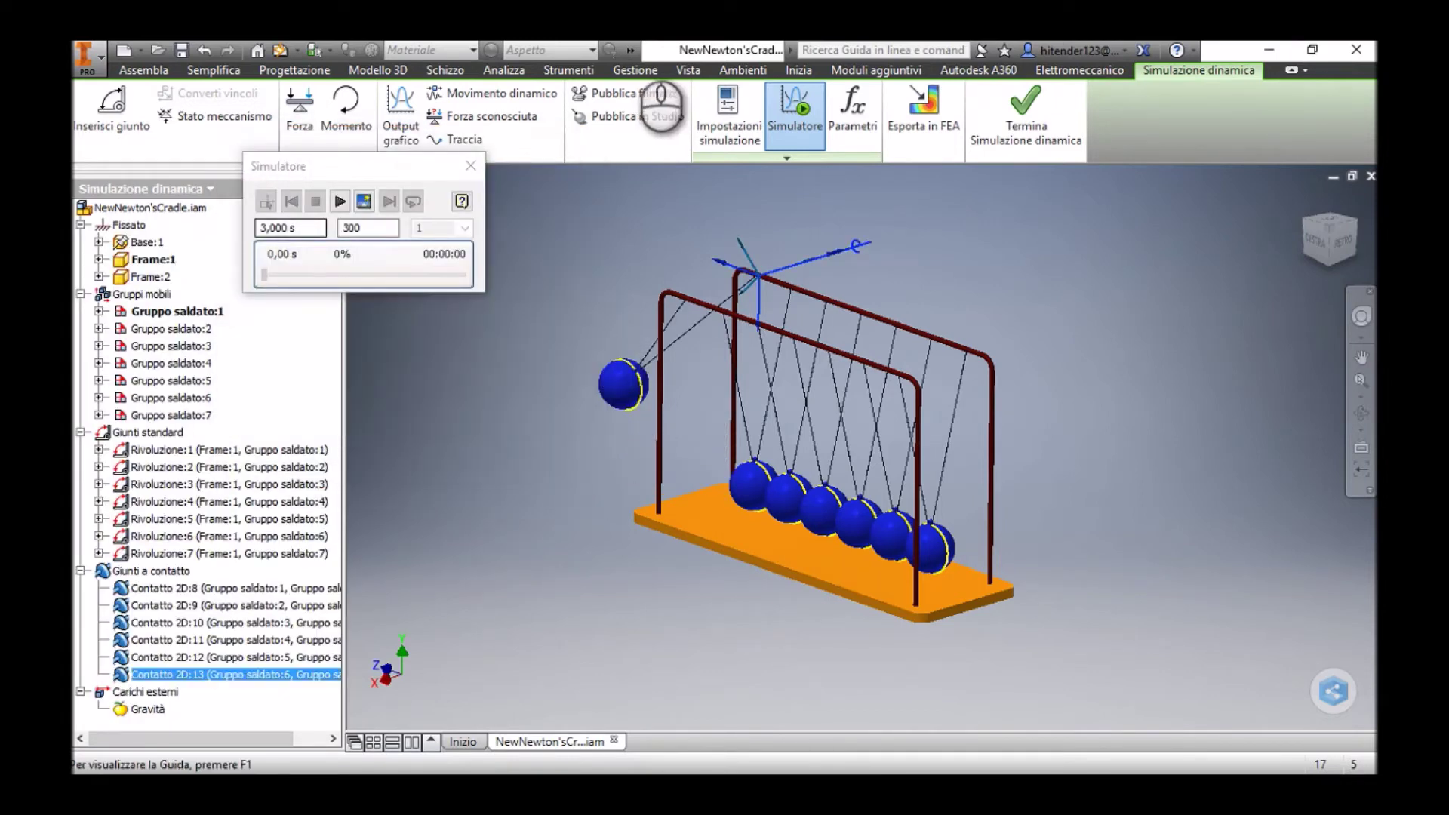
Hide the 2D sketches and turn on shadows and reflections for the model display.
{"action": "left_click", "coordinate": [685, 70]}
{"action": "left_click", "coordinate": [101, 136]}
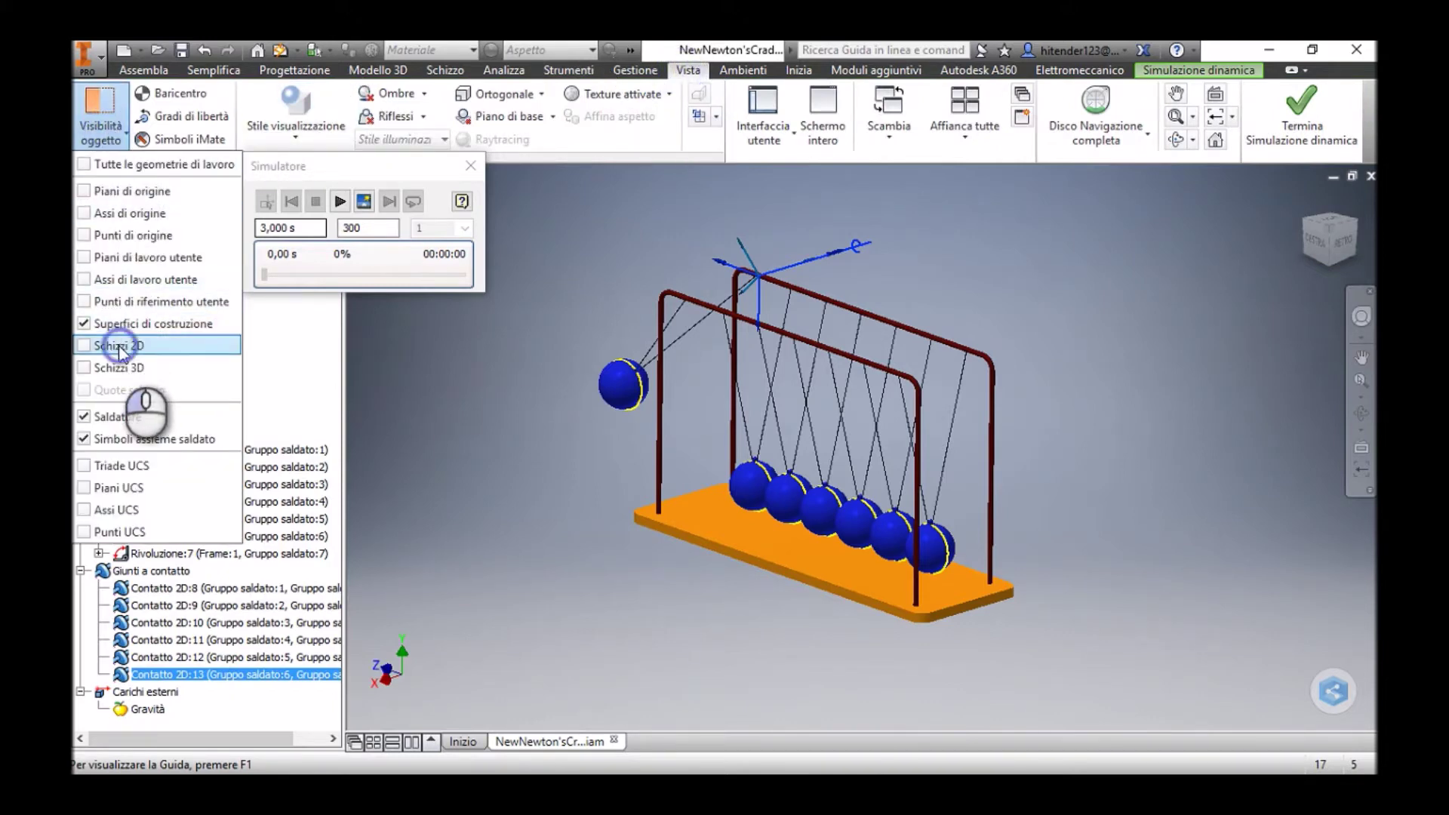
{"action": "left_click", "coordinate": [118, 347]}
{"action": "left_click", "coordinate": [484, 368]}
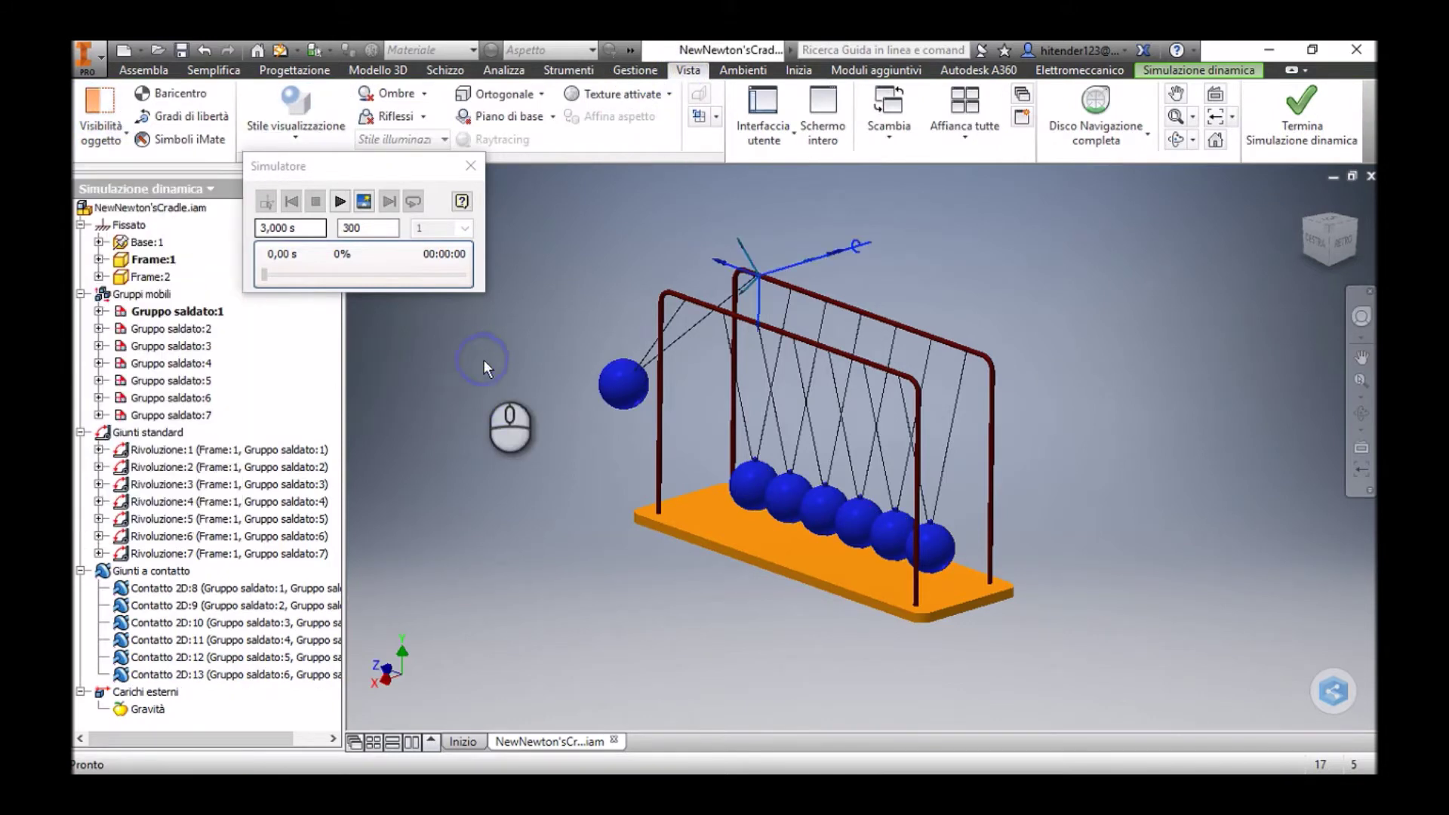
{"action": "left_click", "coordinate": [392, 96]}
{"action": "left_click", "coordinate": [388, 119]}
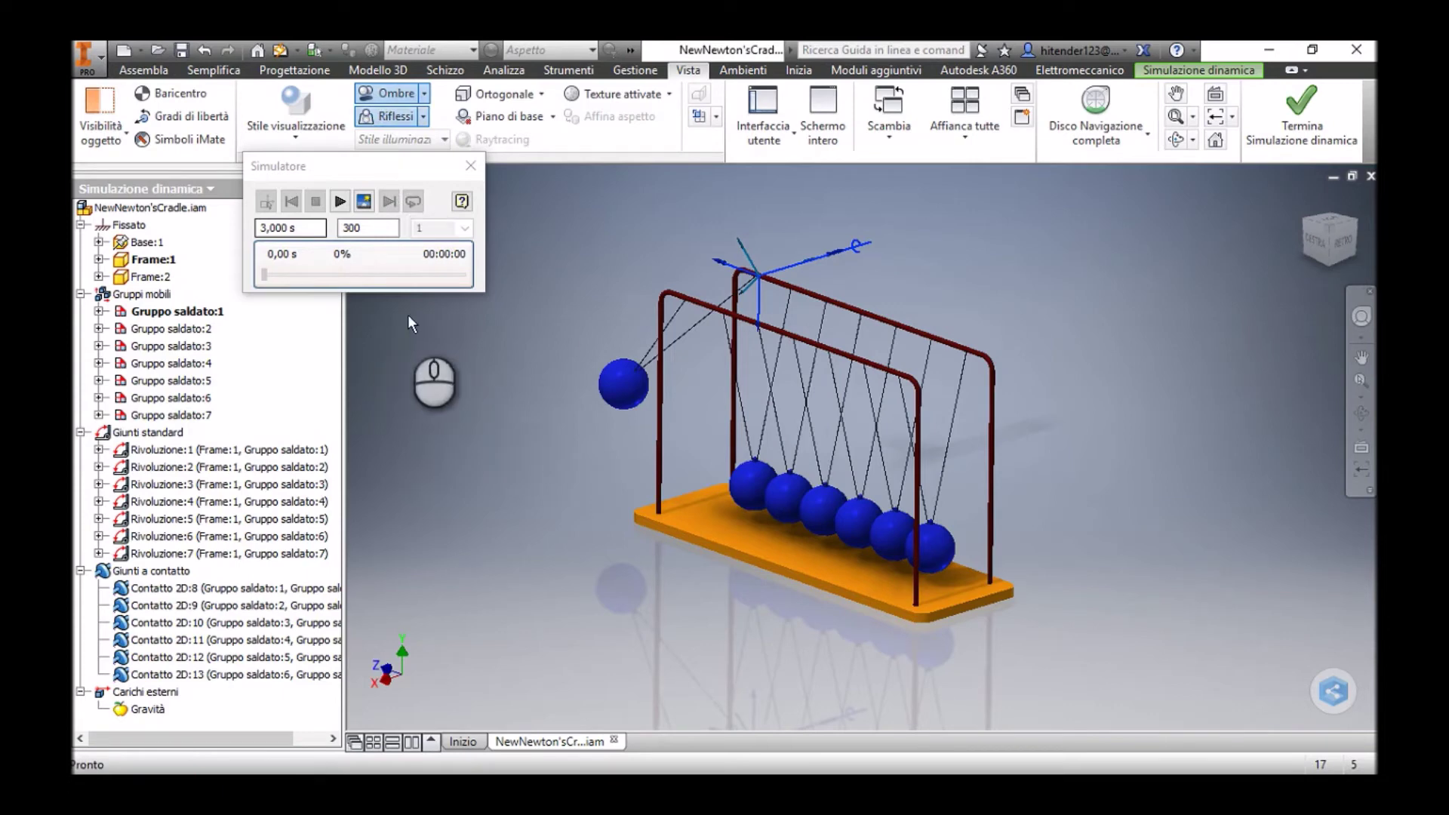
Run the 3 s dynamic simulation with 300 images and watch it from the home view.
{"action": "left_click", "coordinate": [1221, 71]}
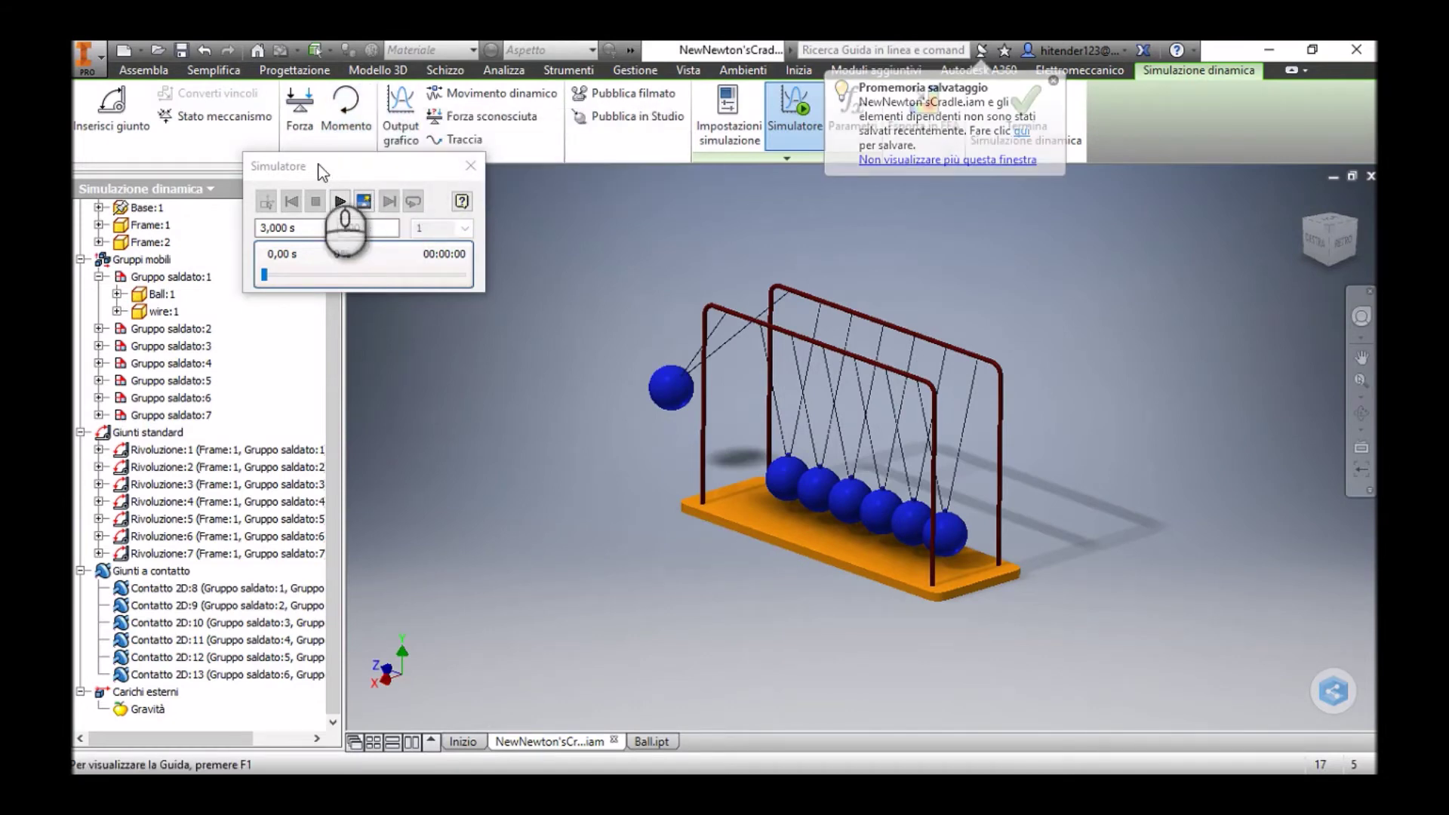
{"action": "left_click", "coordinate": [338, 202]}
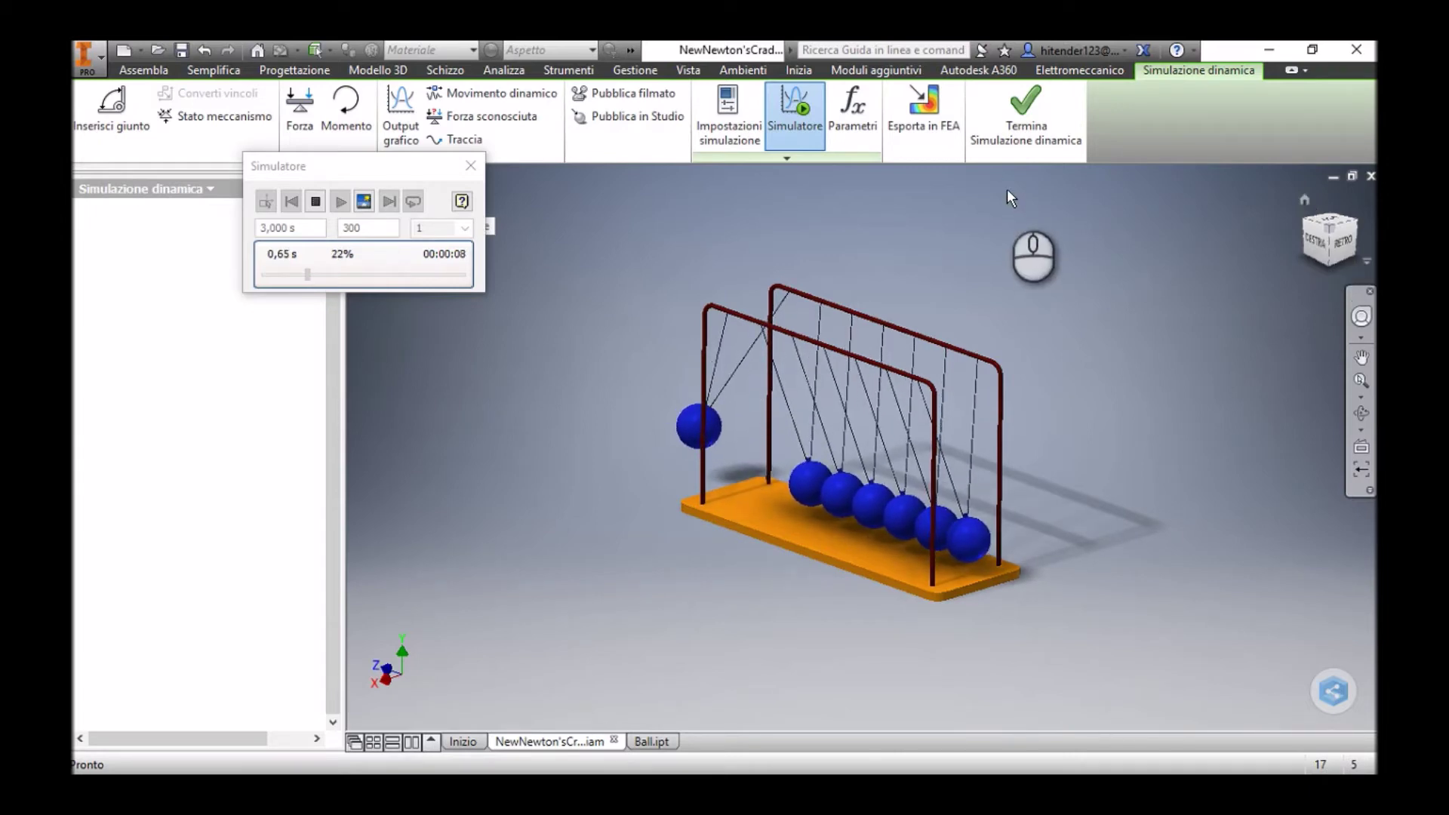
{"action": "left_click", "coordinate": [1306, 200]}
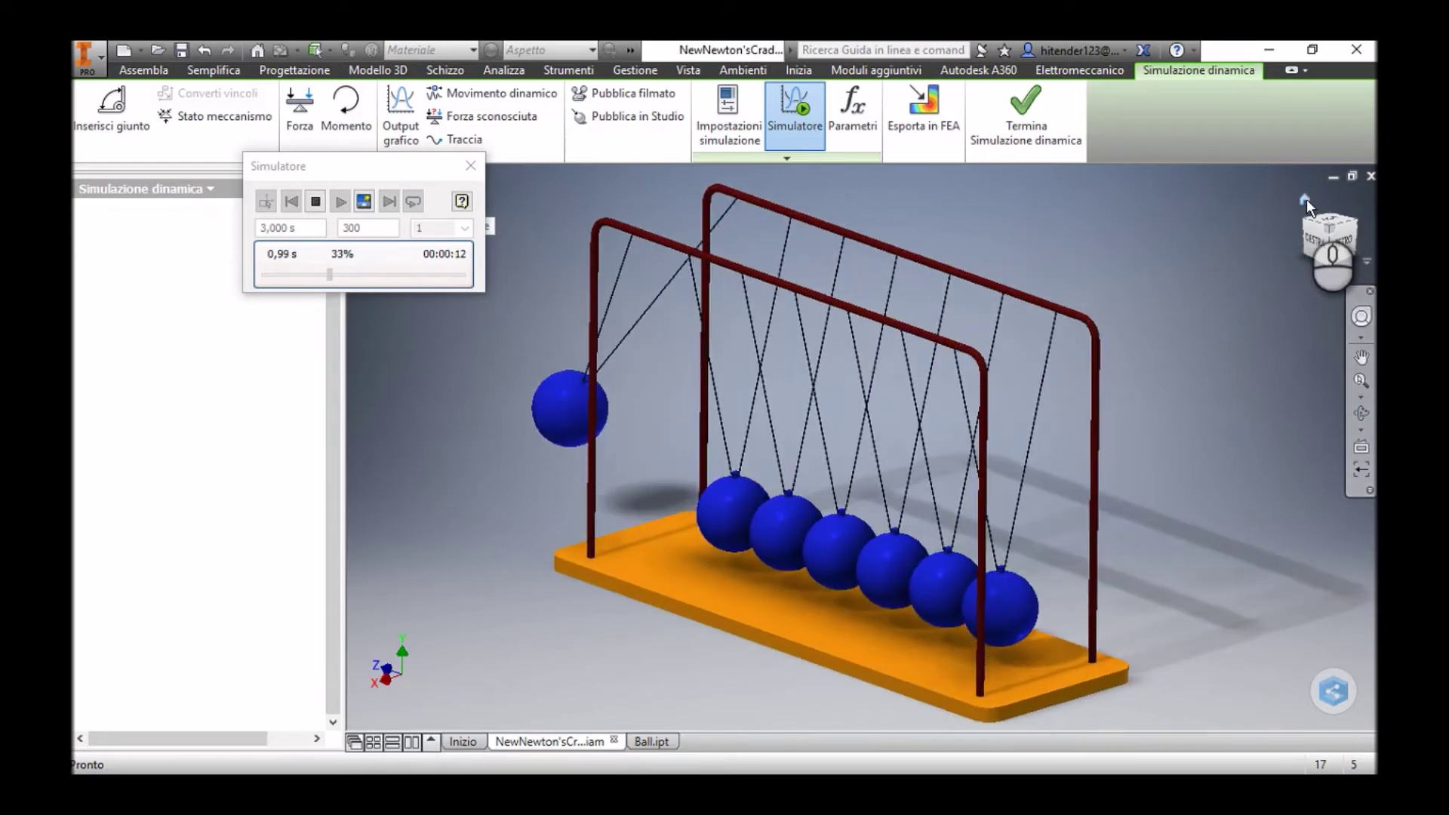
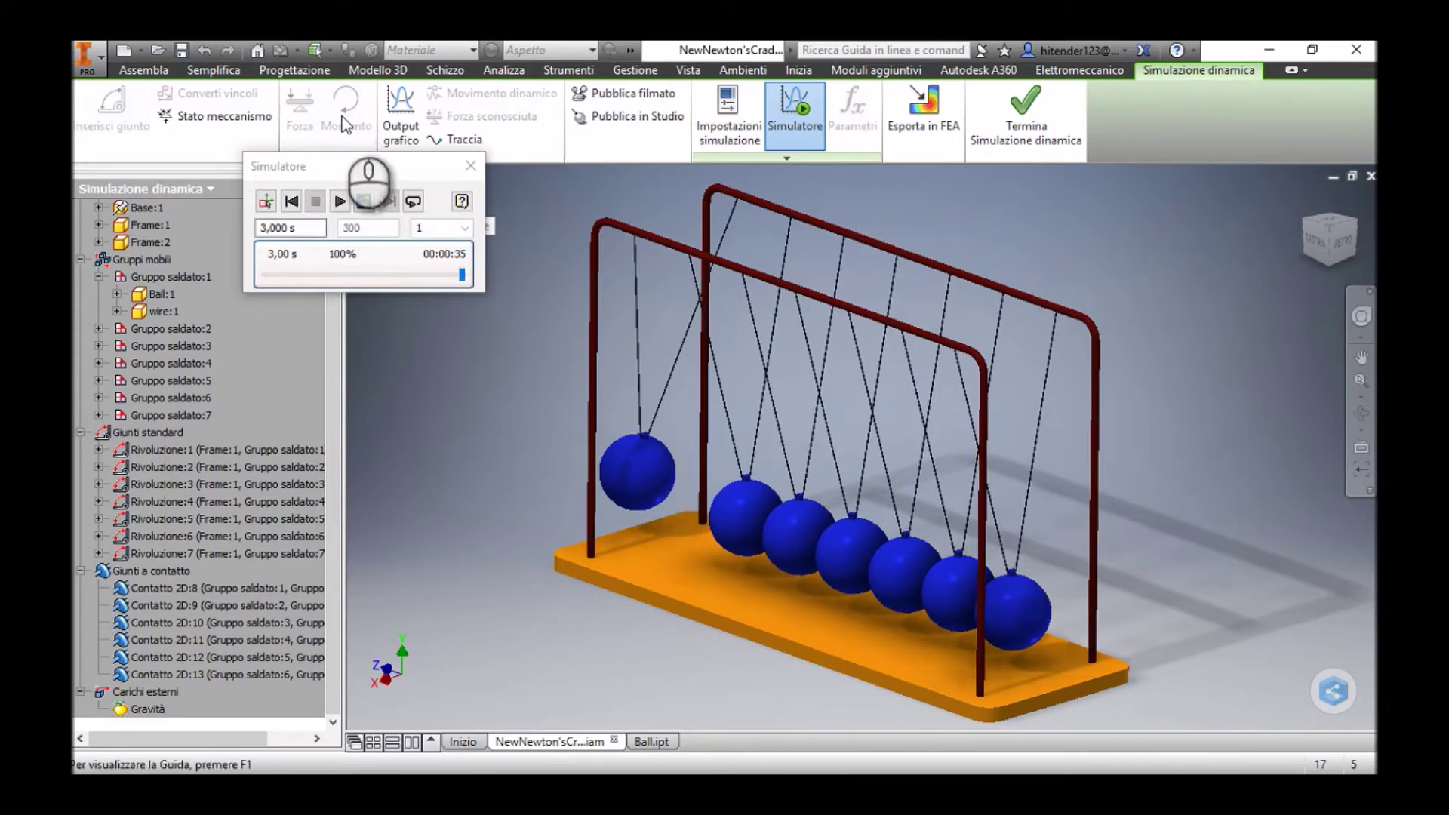
Examine the contact forces in the output grapher and mark the 0,28226 s time step at the first force peak.
{"action": "left_click", "coordinate": [398, 125]}
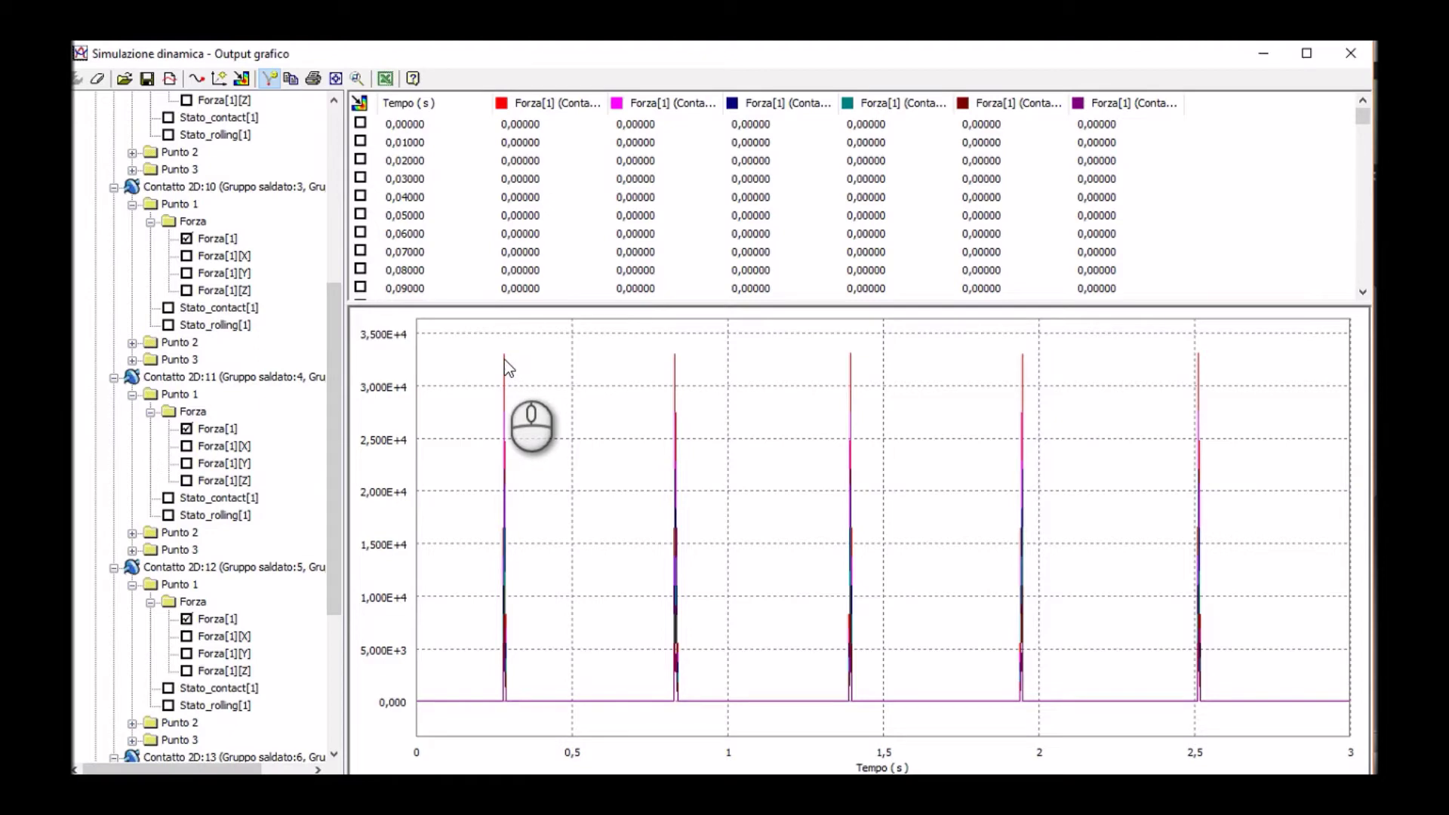
{"action": "left_click", "coordinate": [504, 359]}
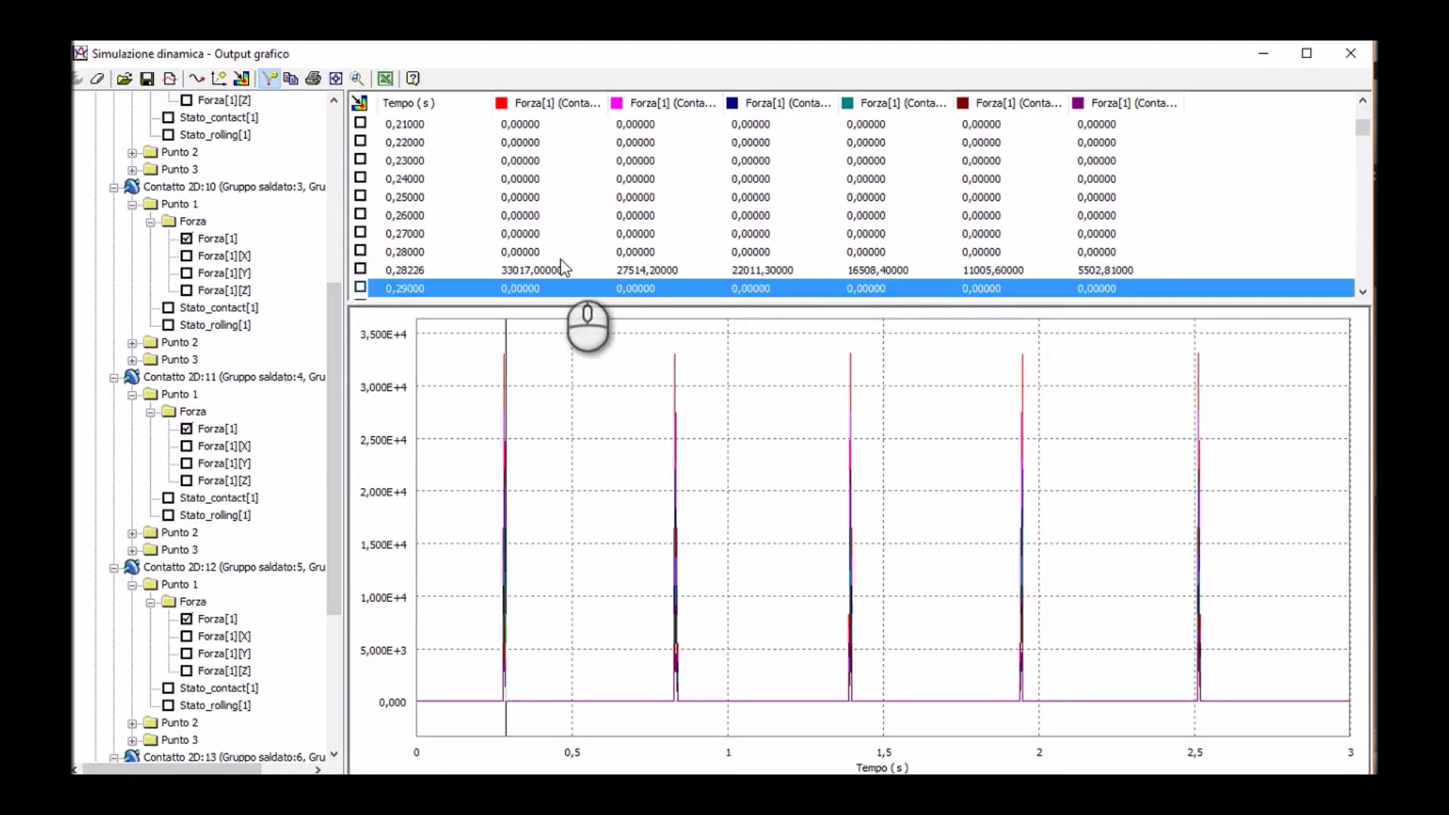
{"action": "left_click", "coordinate": [360, 270]}
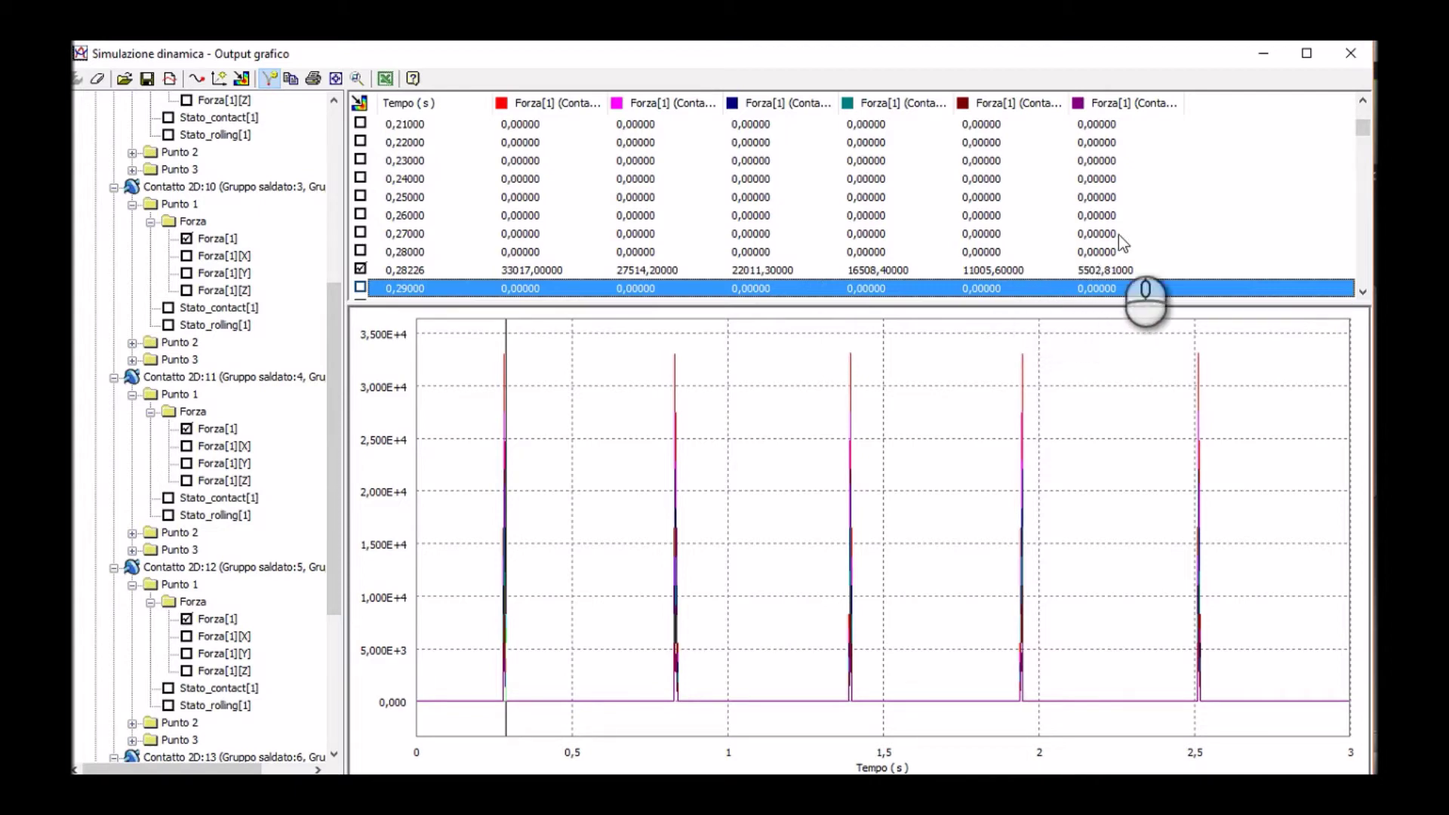
{"action": "left_click", "coordinate": [1351, 53]}
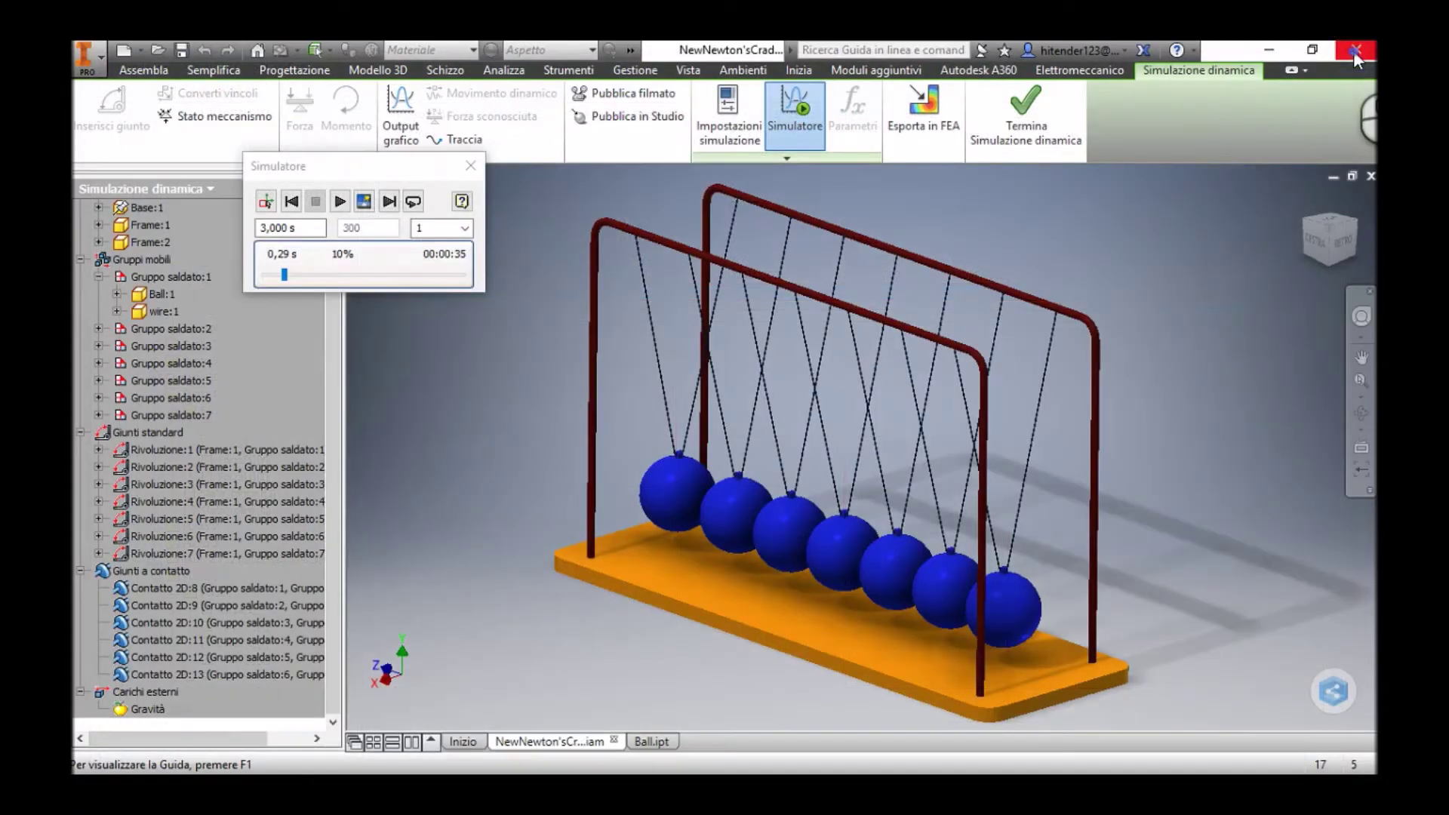
Rewind the simulation, return to construction mode and open the raised ball's part file.
{"action": "left_click", "coordinate": [291, 204]}
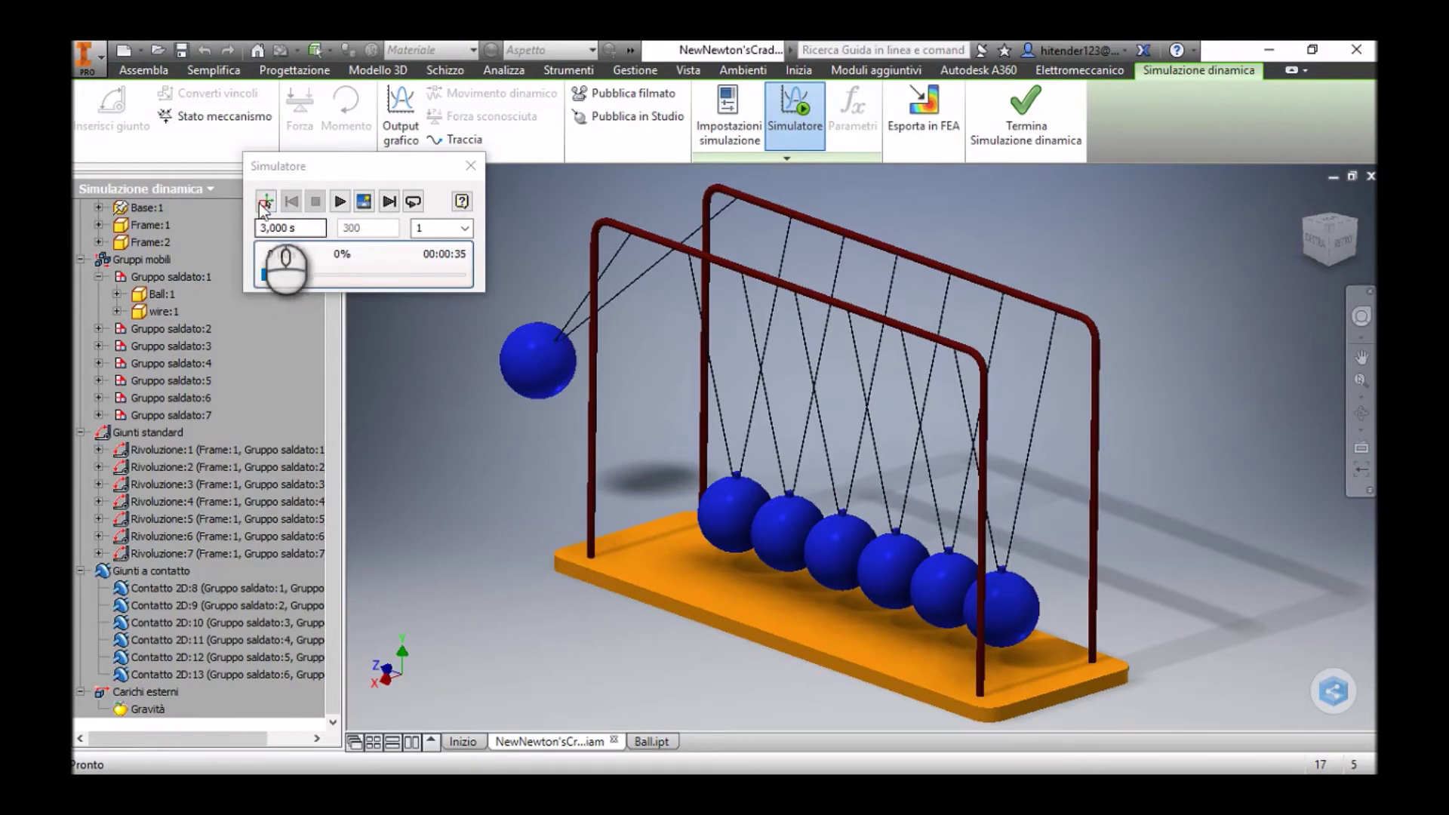
{"action": "left_click", "coordinate": [265, 202]}
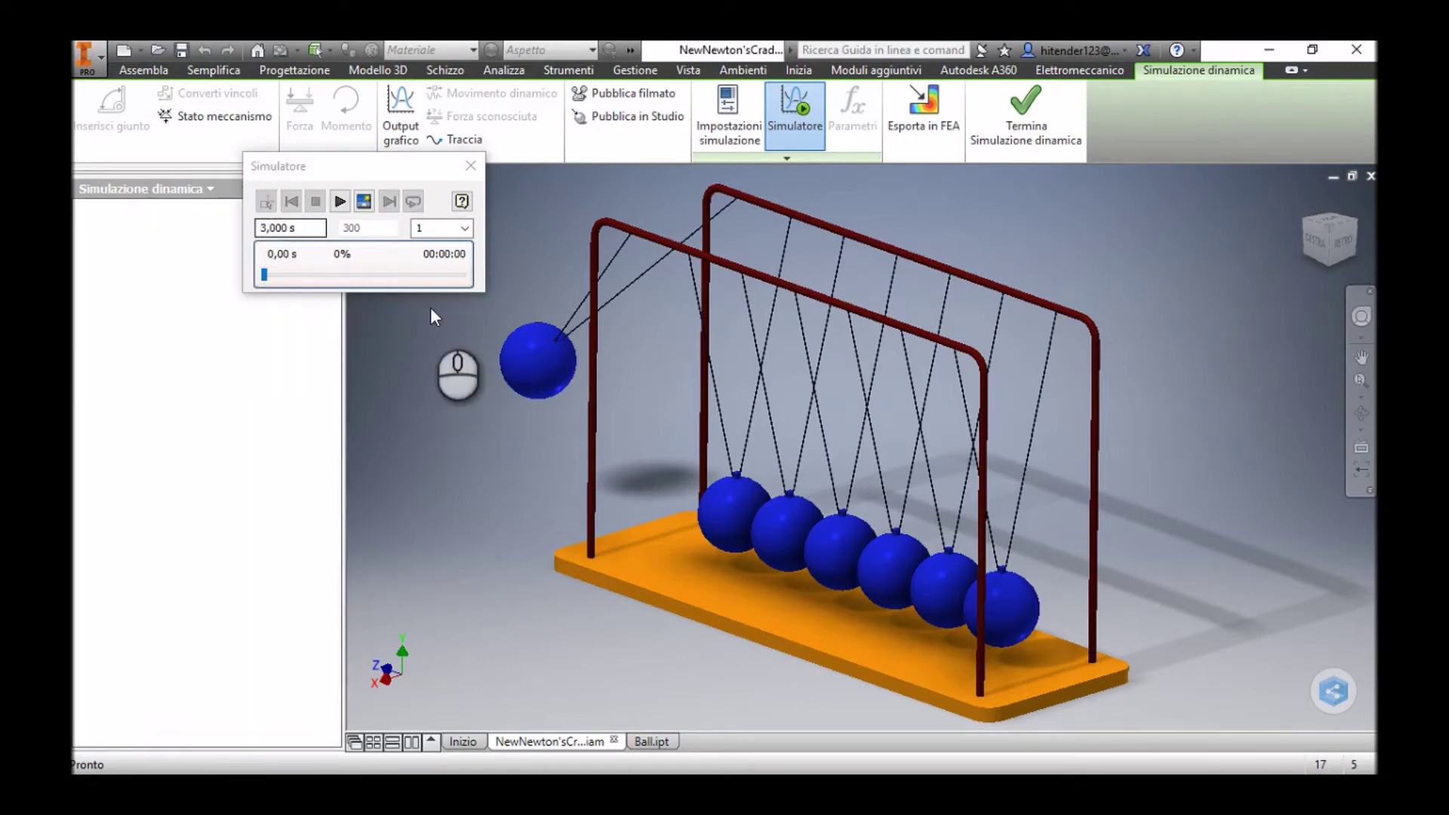
{"action": "left_click", "coordinate": [509, 369]}
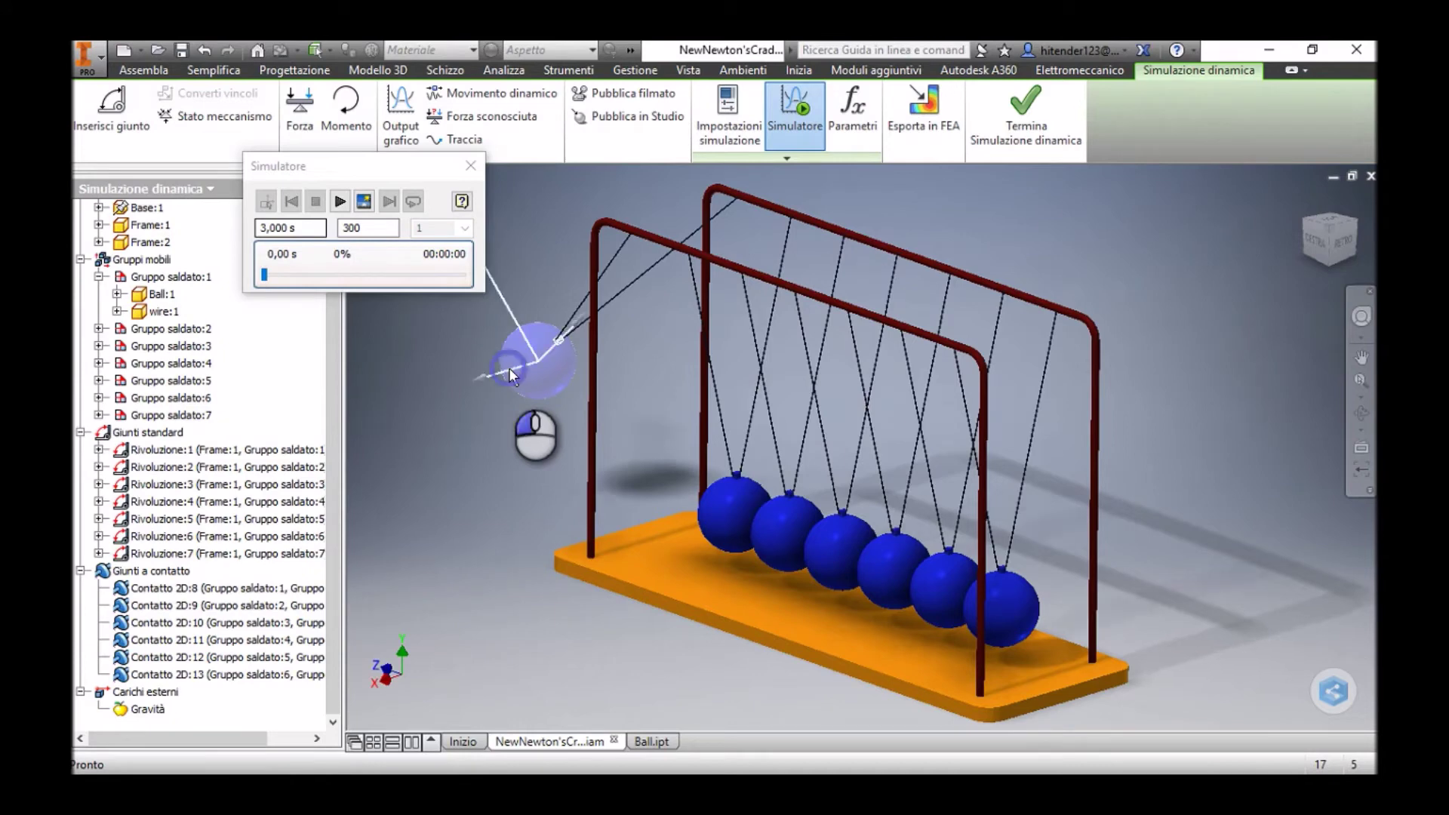
{"action": "right_click", "coordinate": [508, 368]}
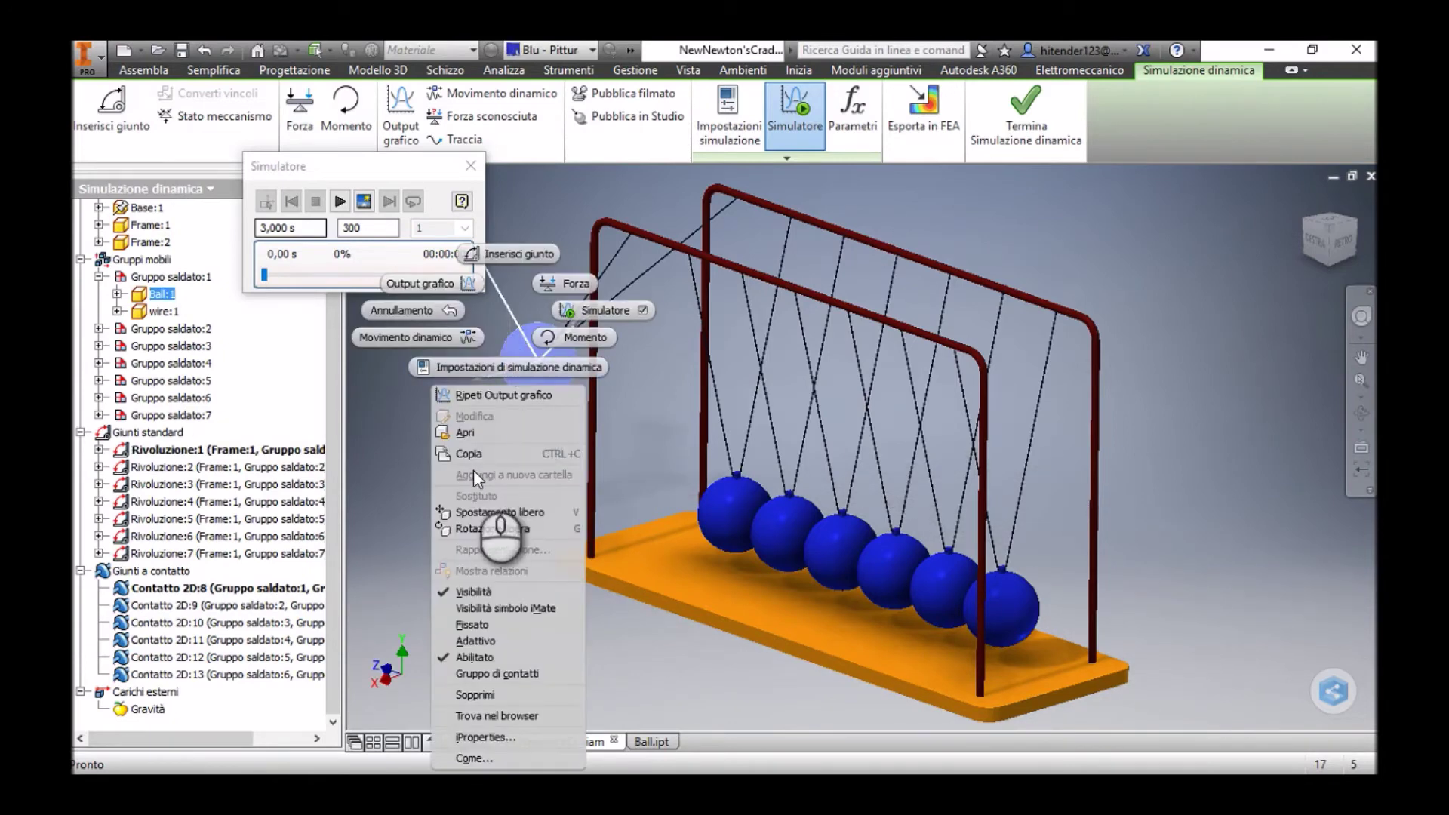
{"action": "left_click", "coordinate": [468, 435]}
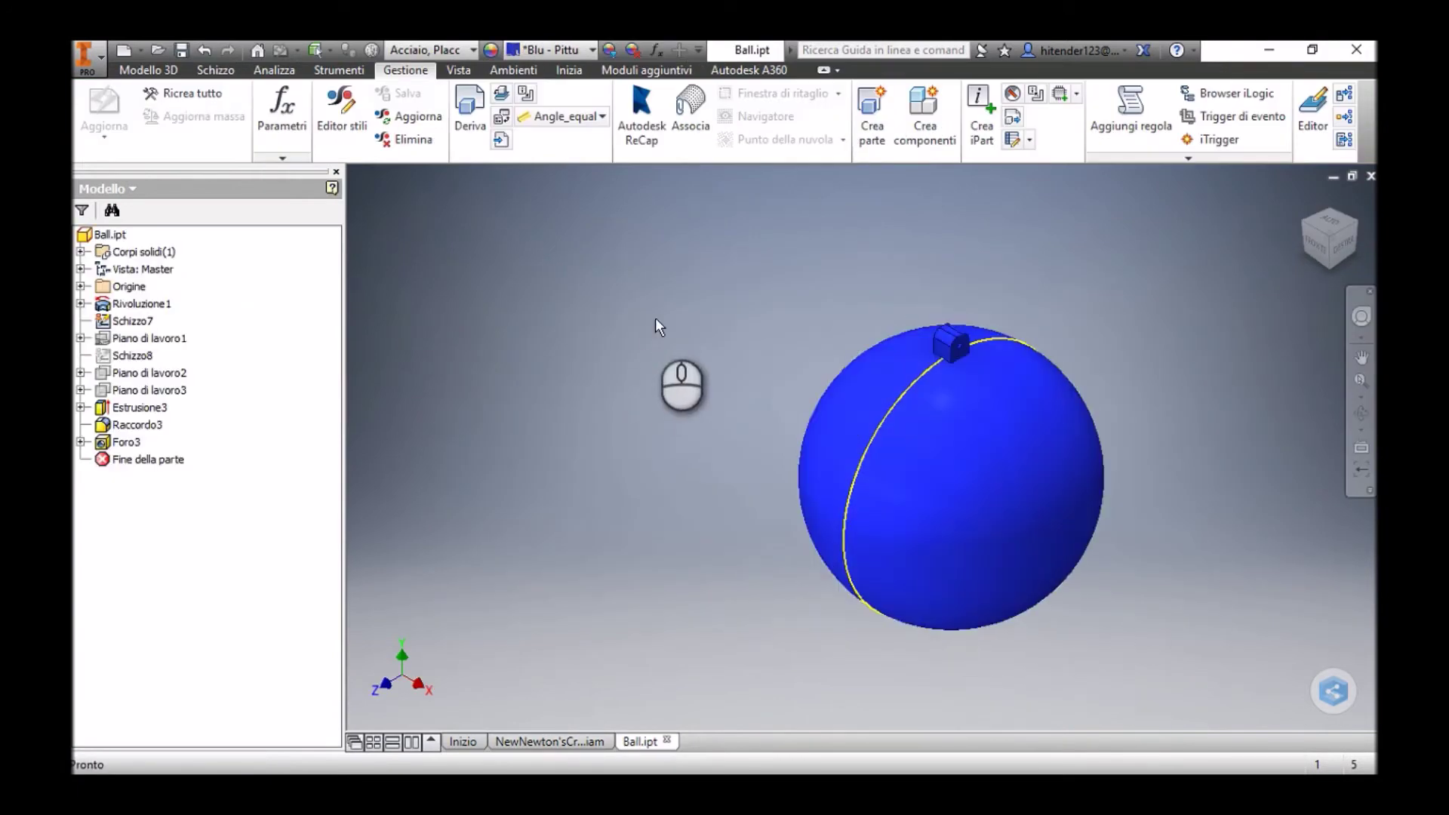
Review the BallDia user parameter of the ball part, and return to the cradle assembly.
{"action": "left_click", "coordinate": [285, 129]}
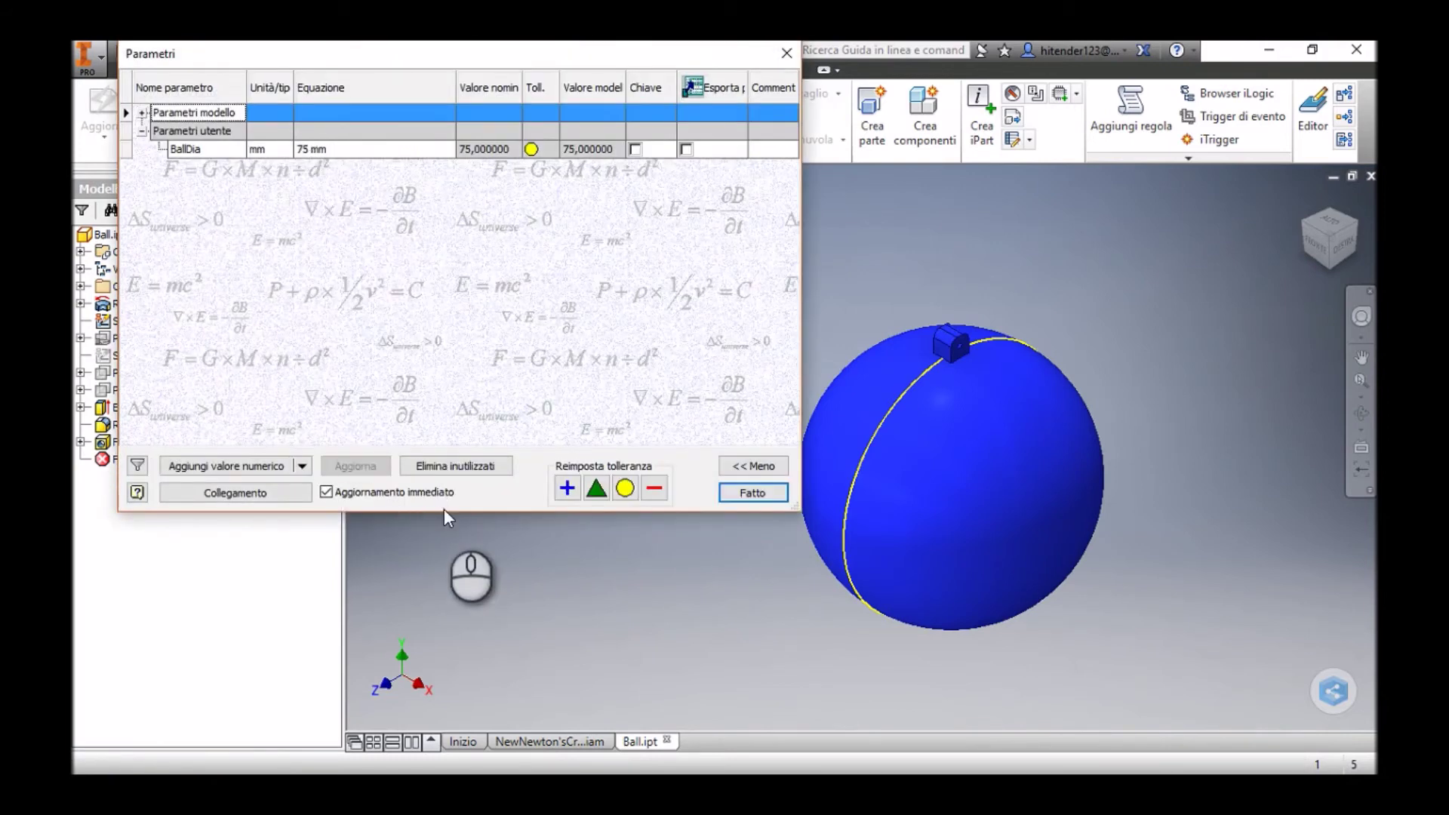
{"action": "left_click_drag", "start_coordinate": [441, 520], "coordinate": [414, 288]}
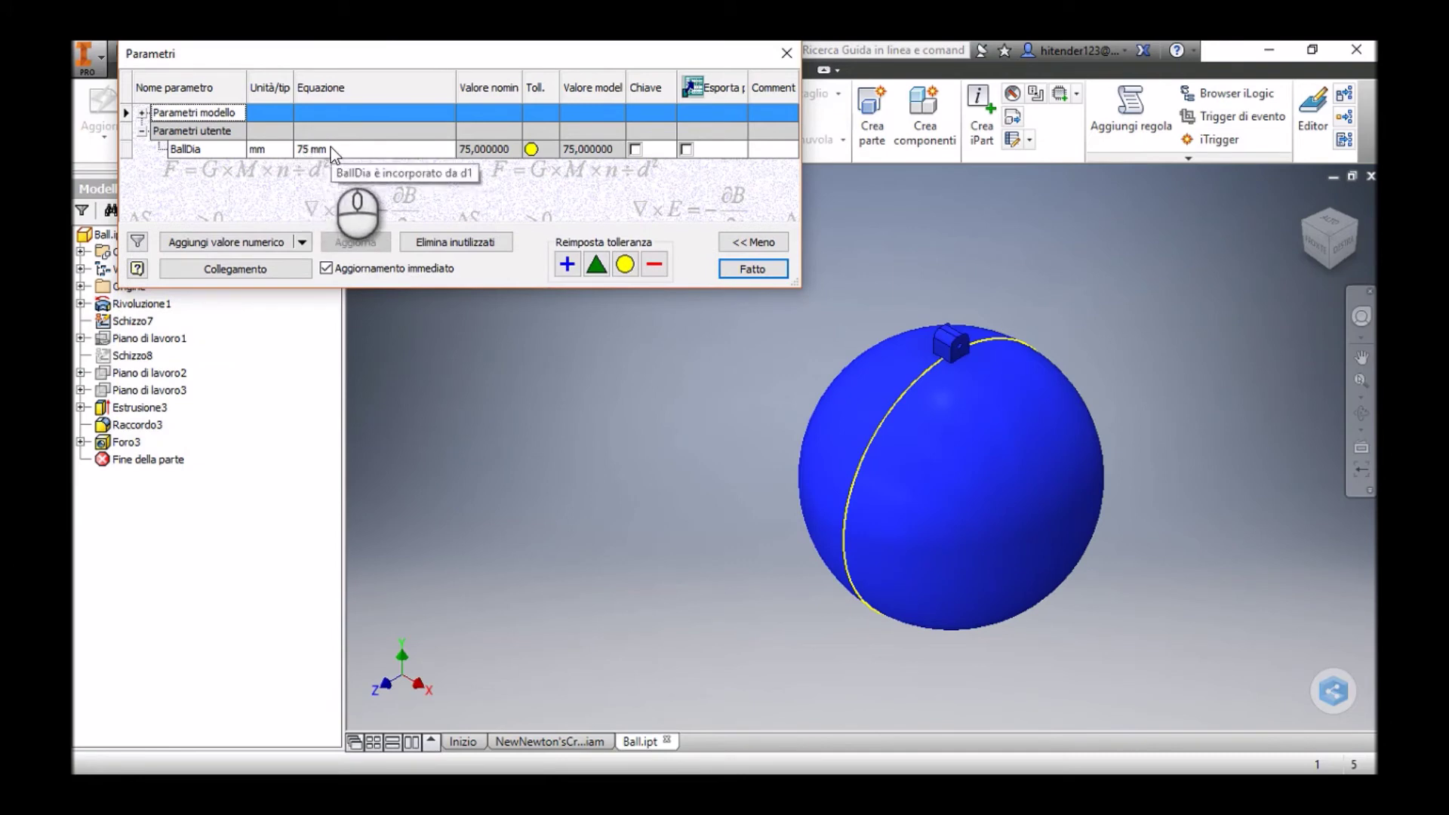
{"action": "left_click", "coordinate": [760, 268]}
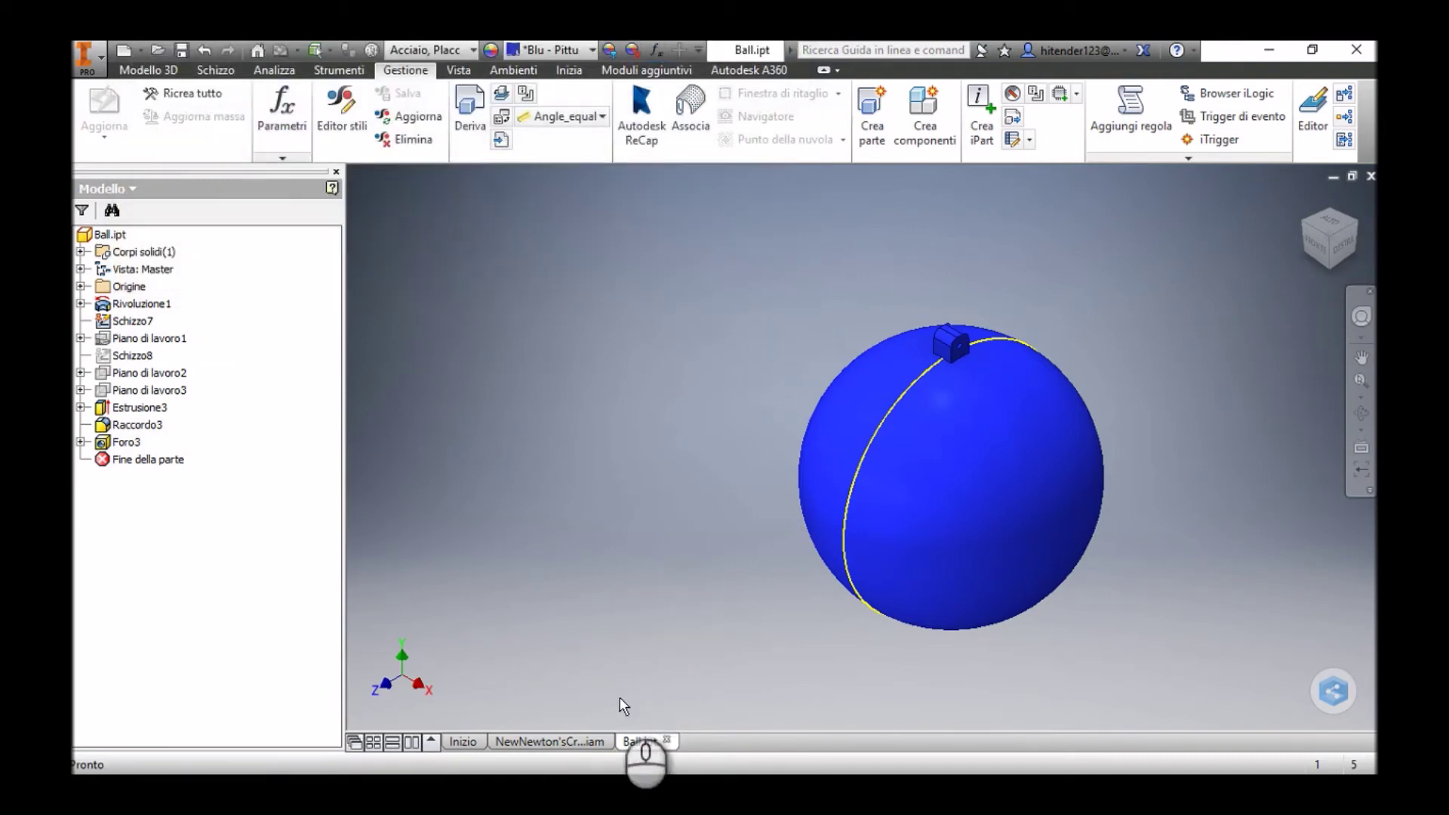
{"action": "left_click", "coordinate": [568, 743]}
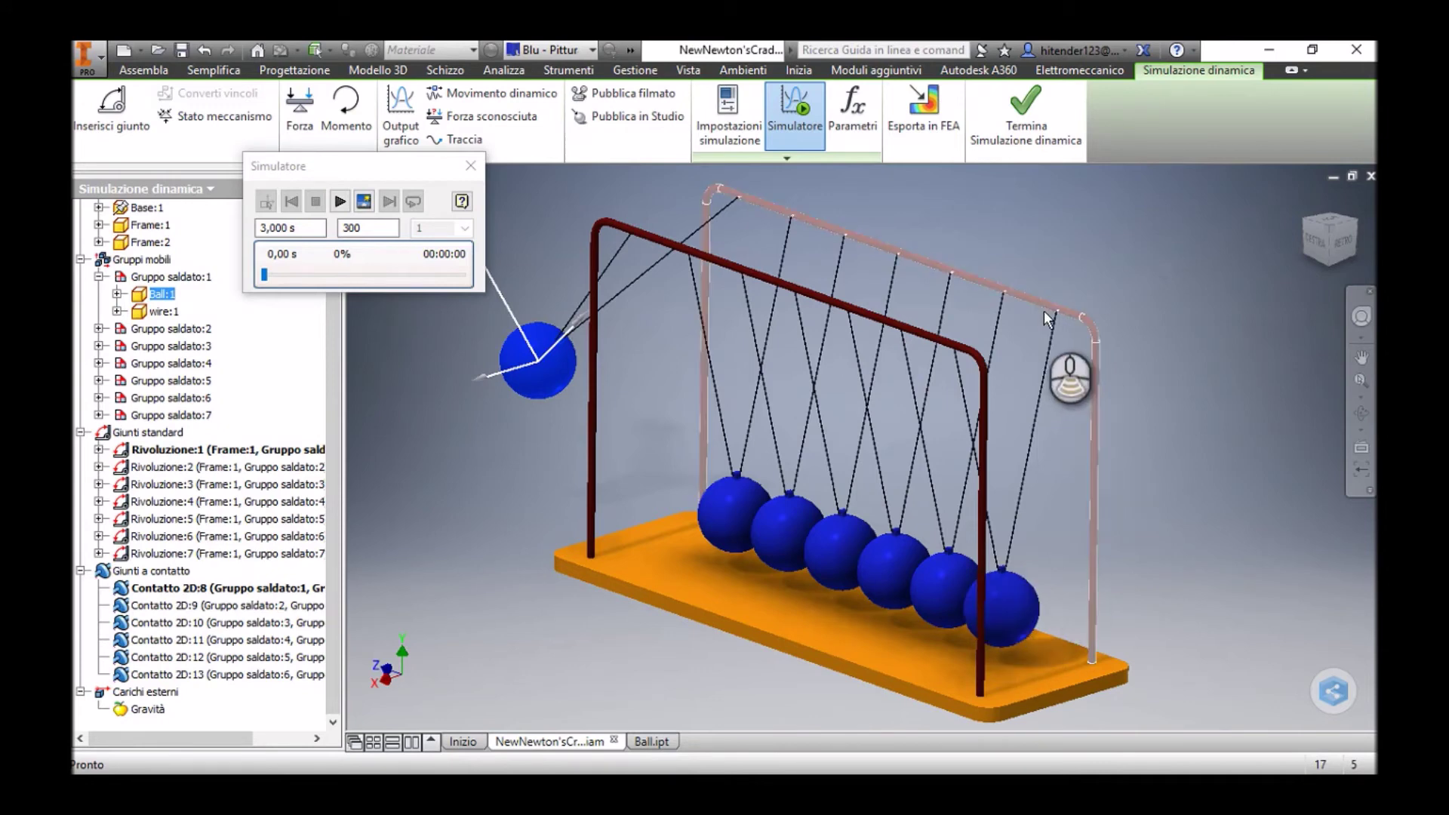
{"action": "scroll", "coordinate": [1043, 310], "scroll_direction": "up", "scroll_amount": 3}
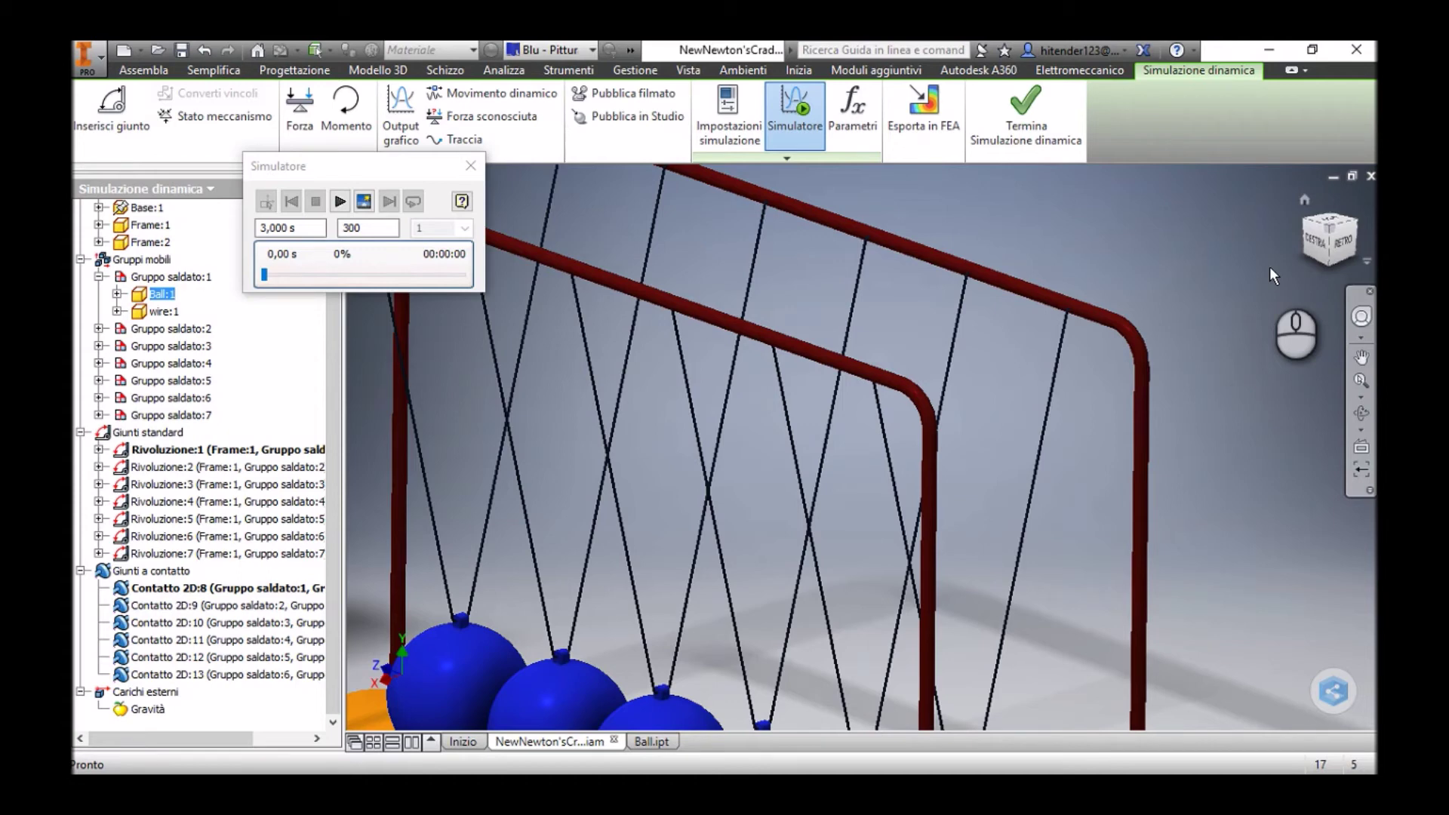
{"action": "left_click", "coordinate": [1313, 240]}
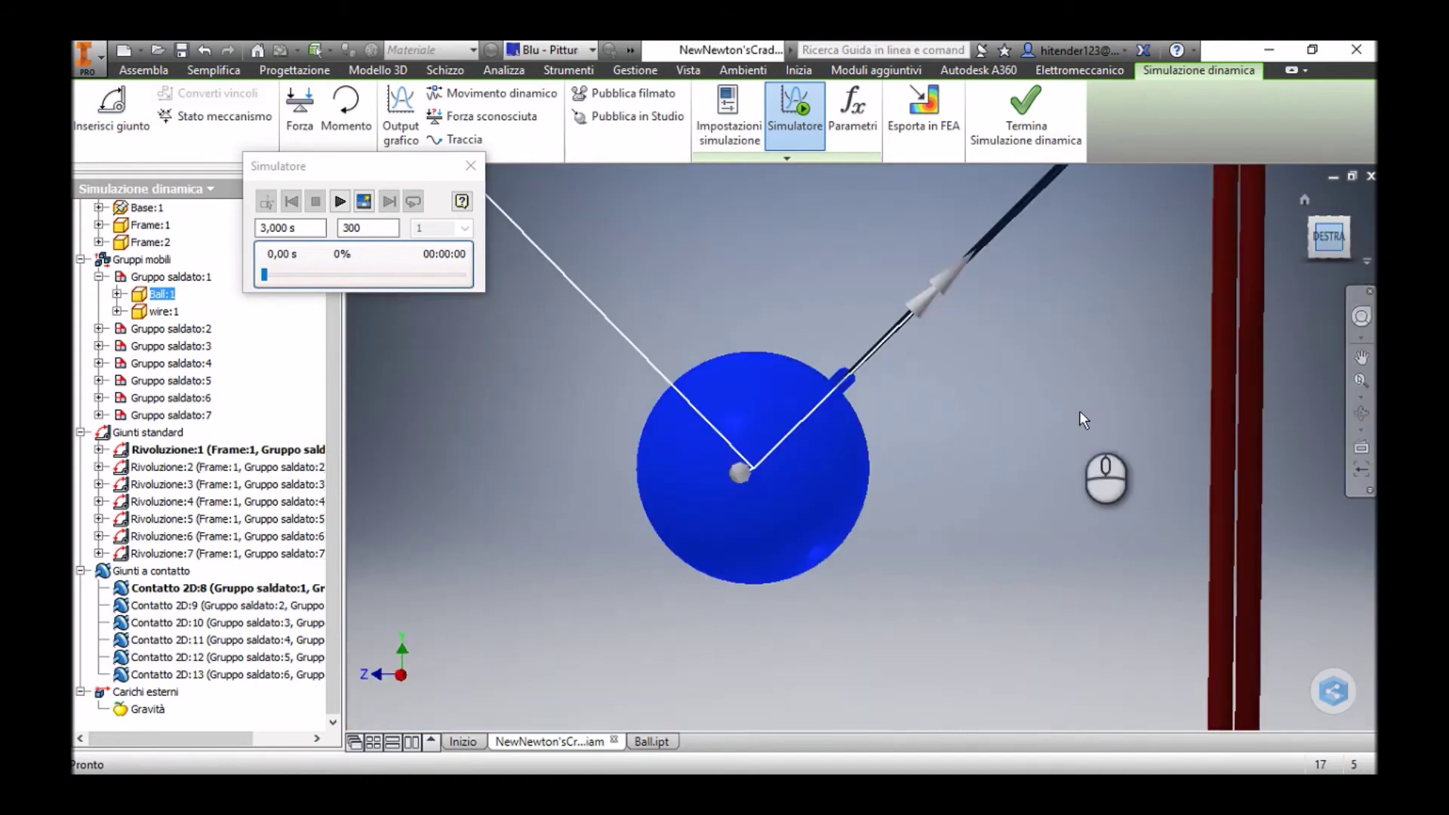
{"action": "scroll", "coordinate": [1188, 311], "scroll_direction": "up", "scroll_amount": 8}
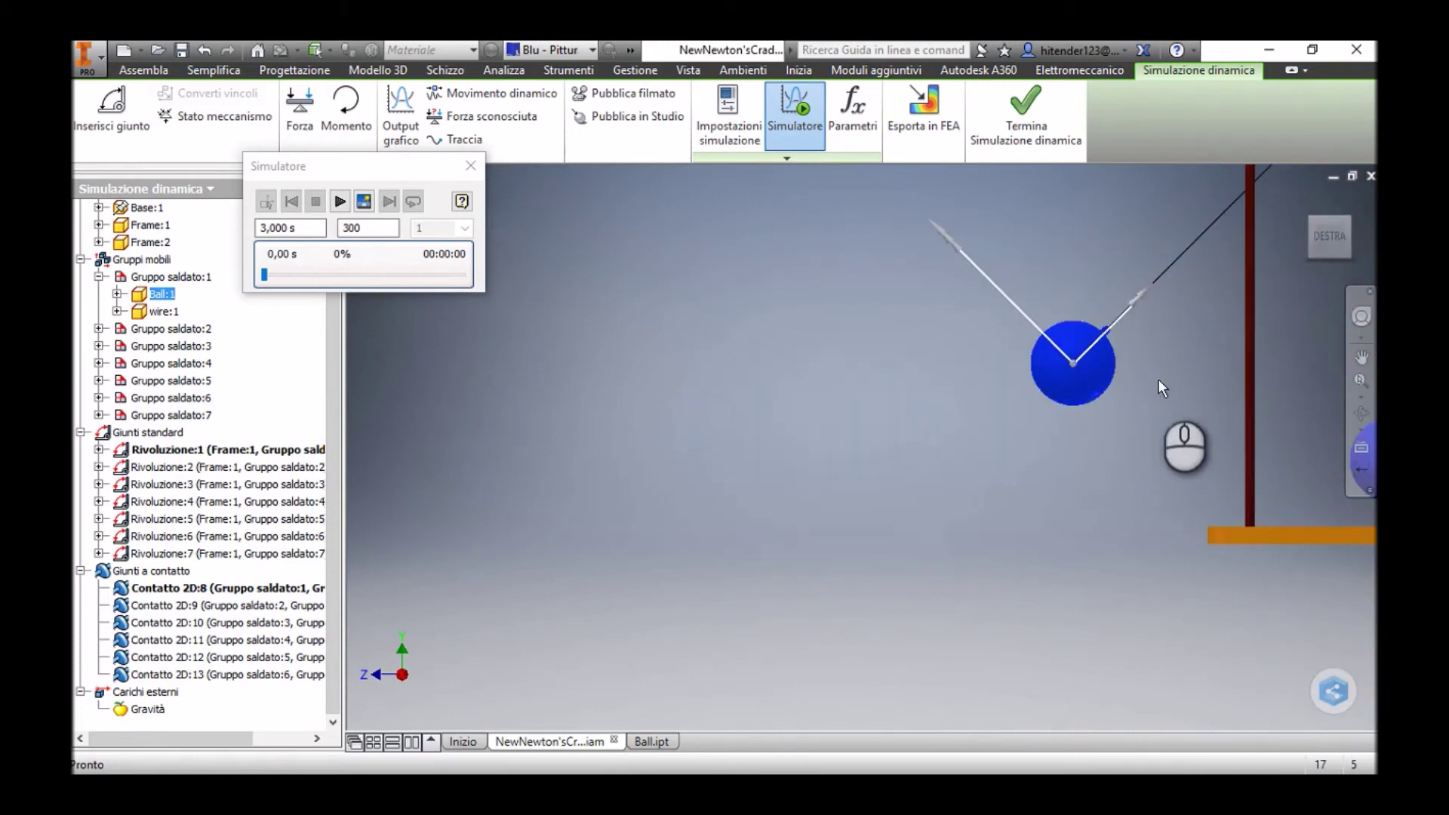
{"action": "middle_click_drag", "start_coordinate": [1120, 433], "coordinate": [364, 549]}
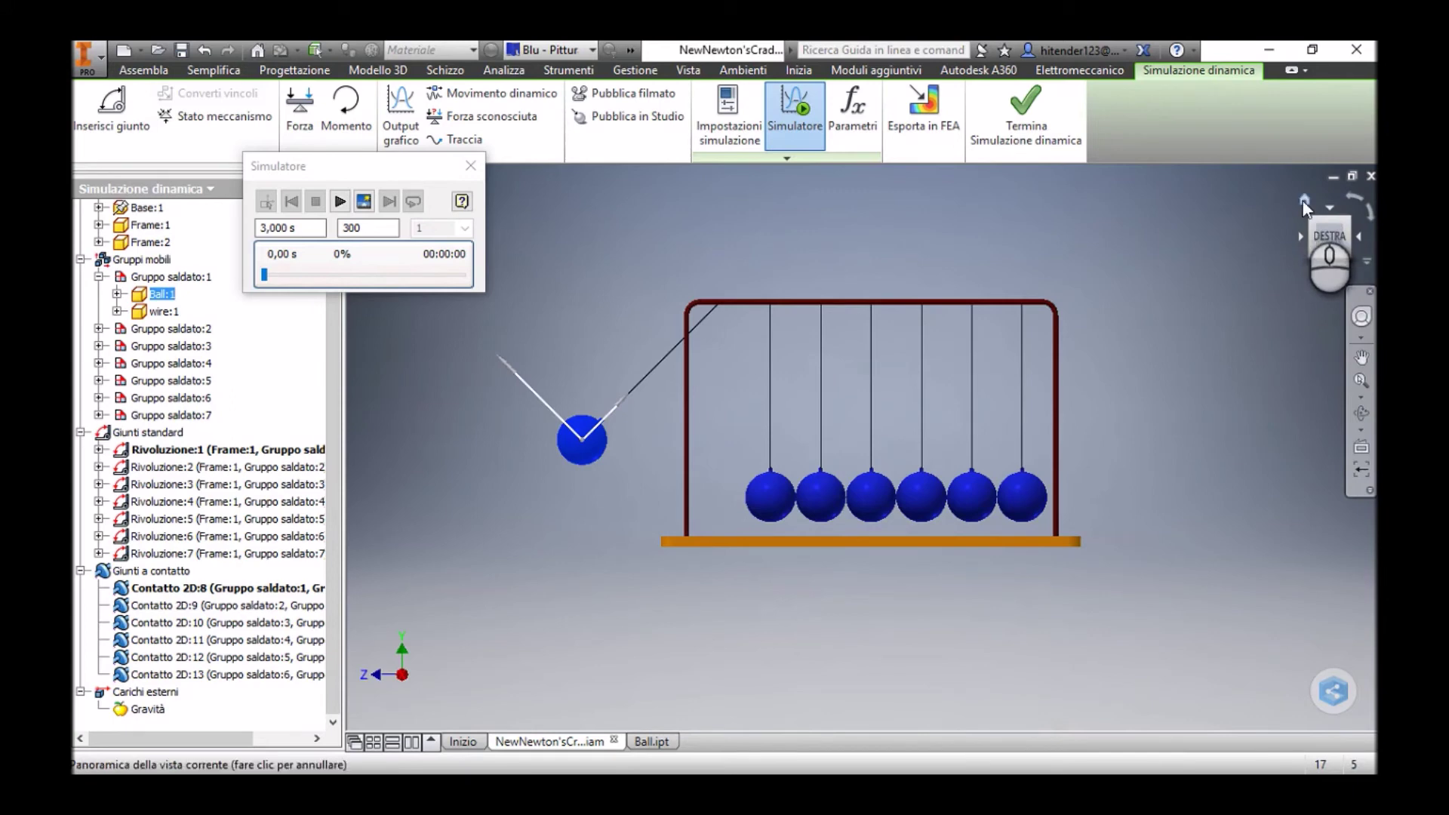
Switch to the ball part file and set its BallDia user parameter to 74,999 mm.
{"action": "scroll", "coordinate": [723, 725], "scroll_direction": "down", "scroll_amount": 1}
{"action": "key", "text": "F6"}
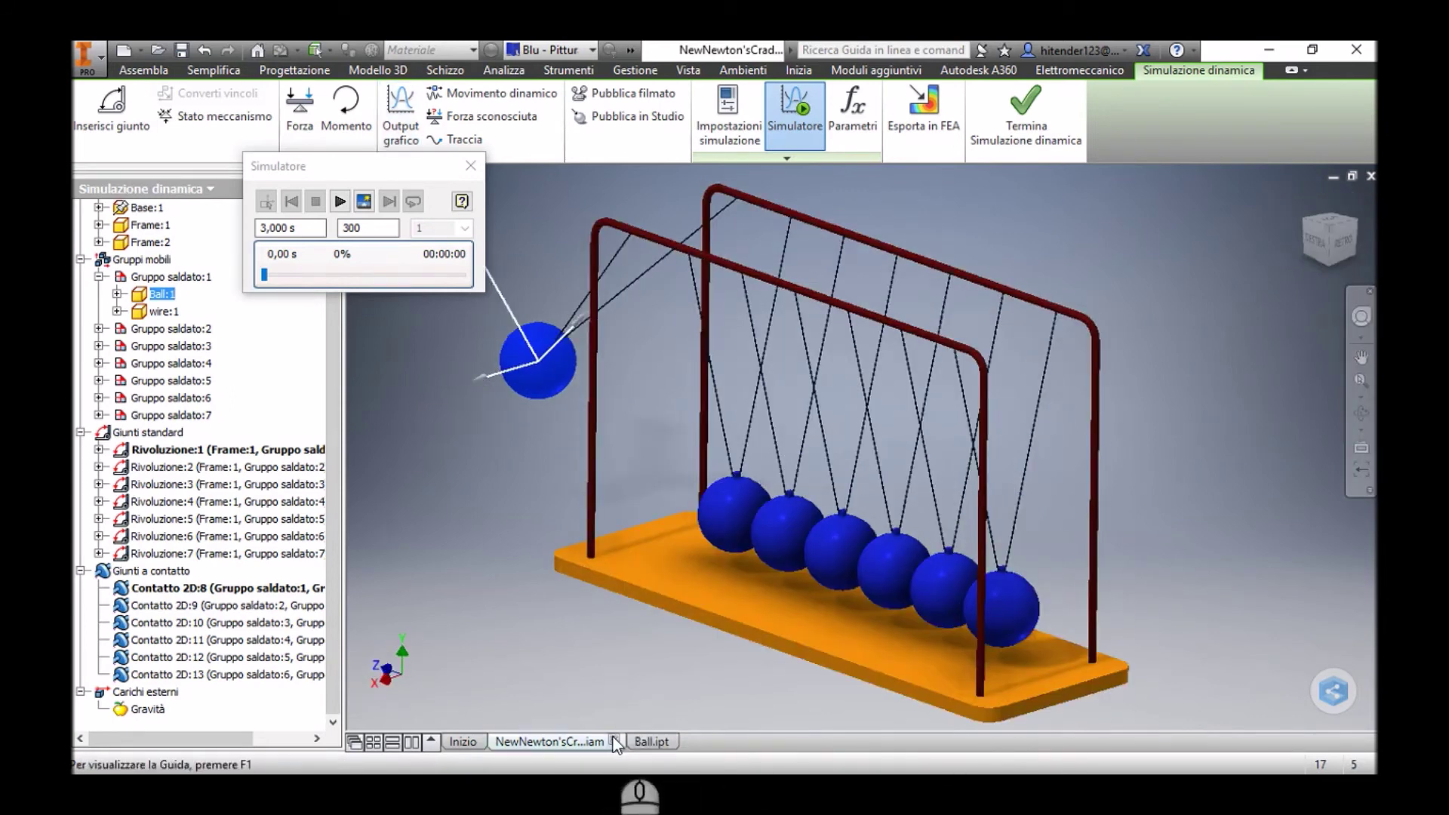
{"action": "left_click", "coordinate": [646, 742]}
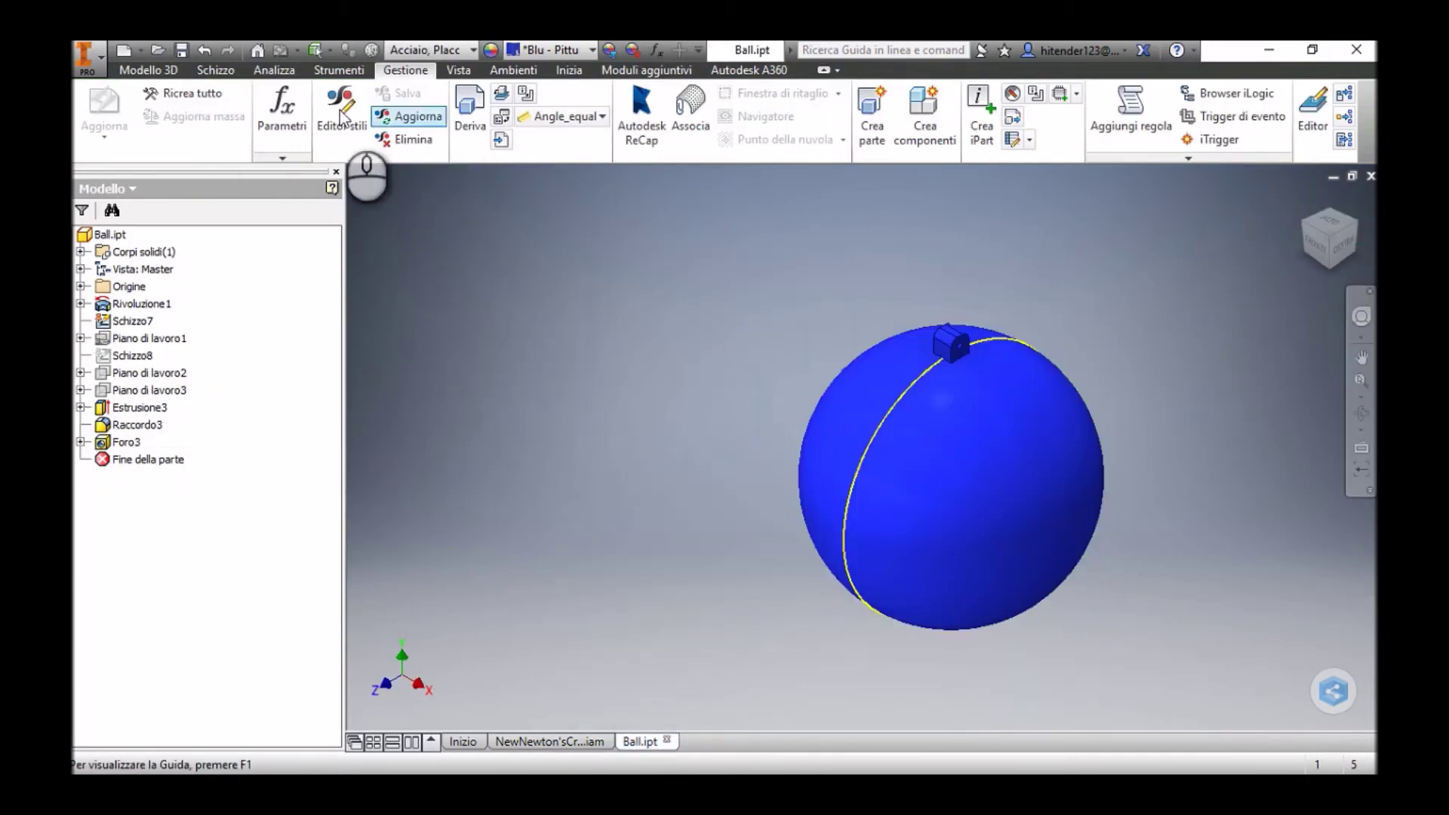
{"action": "left_click", "coordinate": [281, 109]}
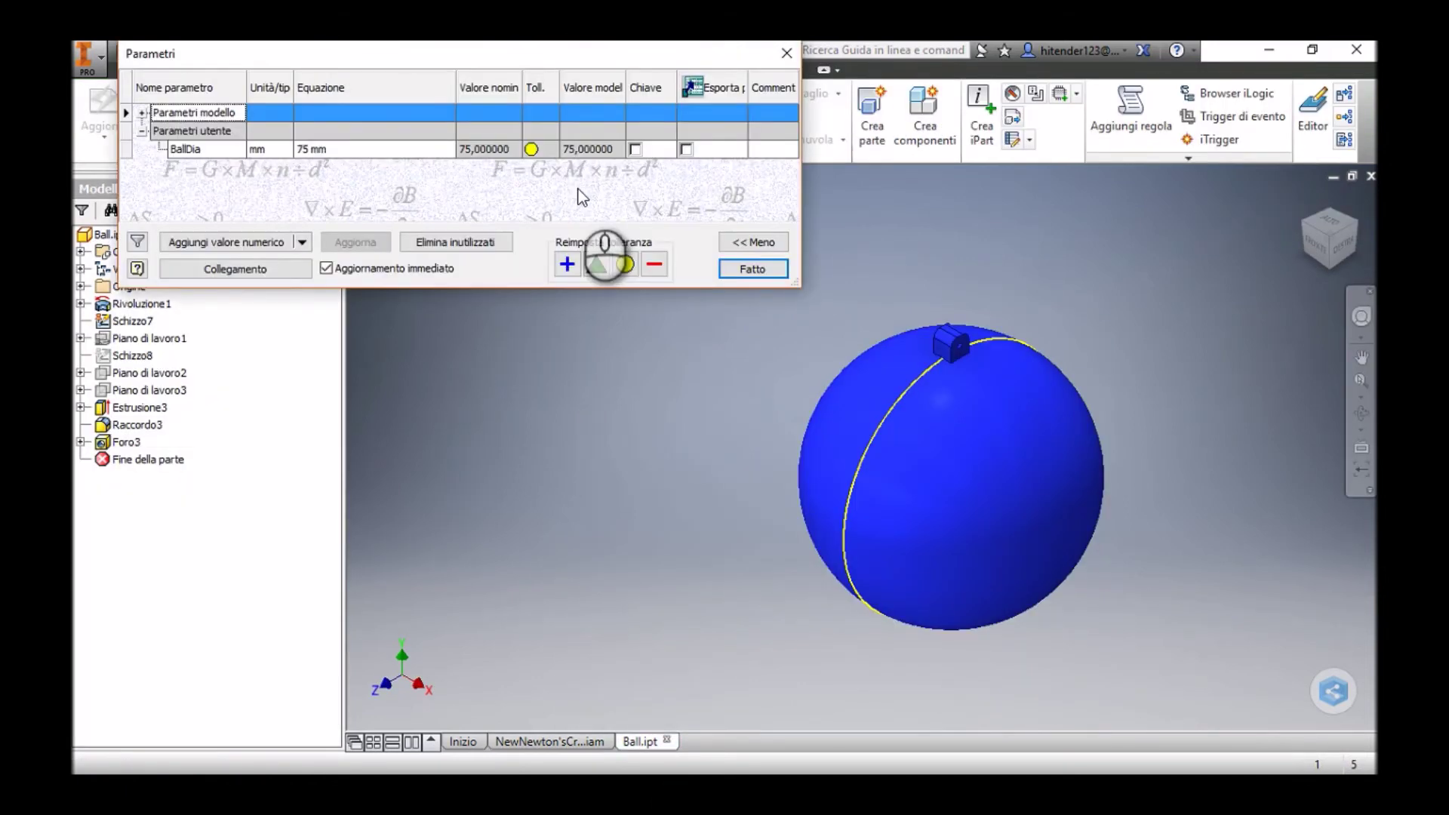
{"action": "left_click", "coordinate": [357, 149]}
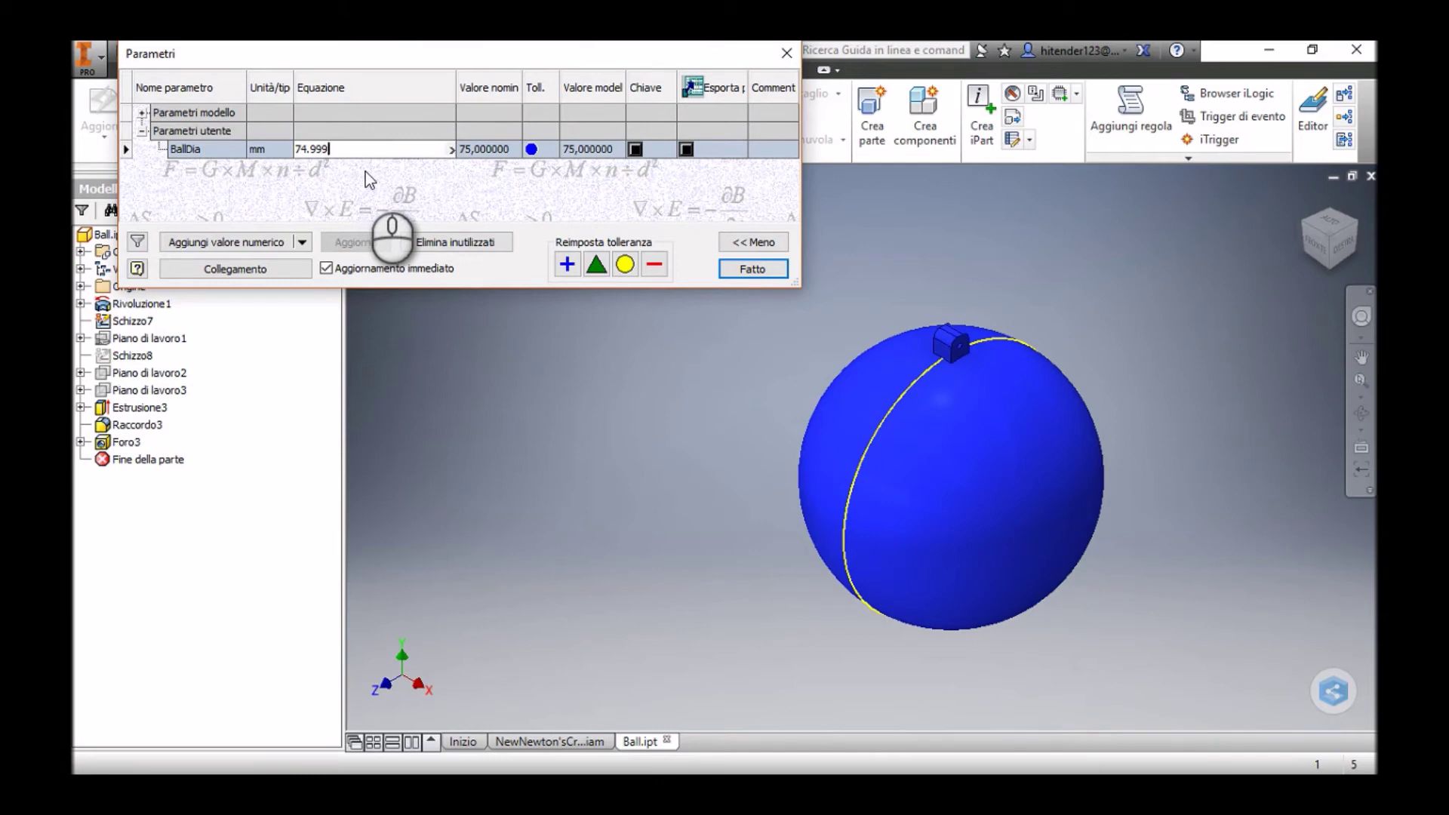
{"action": "left_click", "coordinate": [591, 211]}
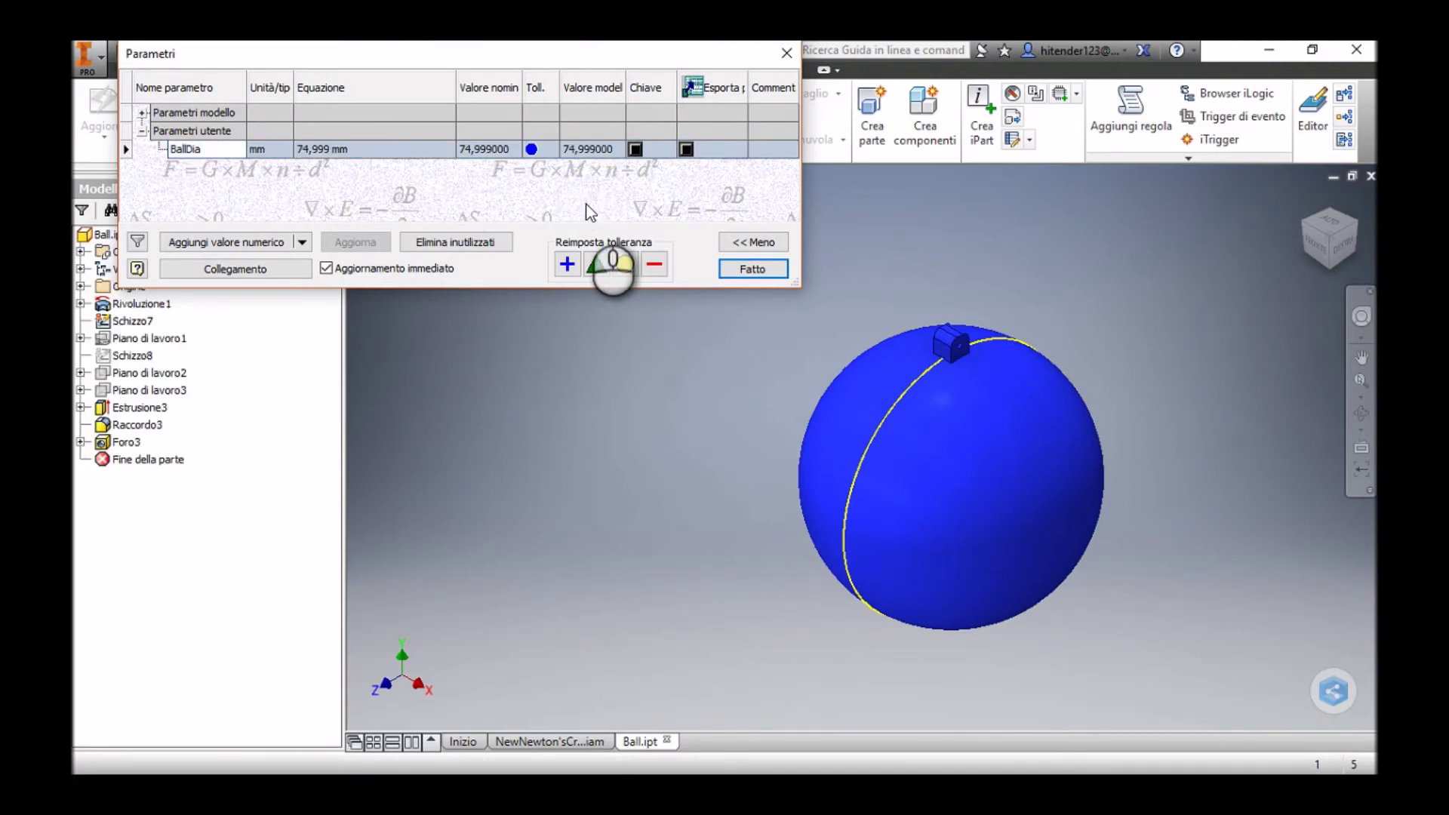
{"action": "left_click", "coordinate": [726, 270]}
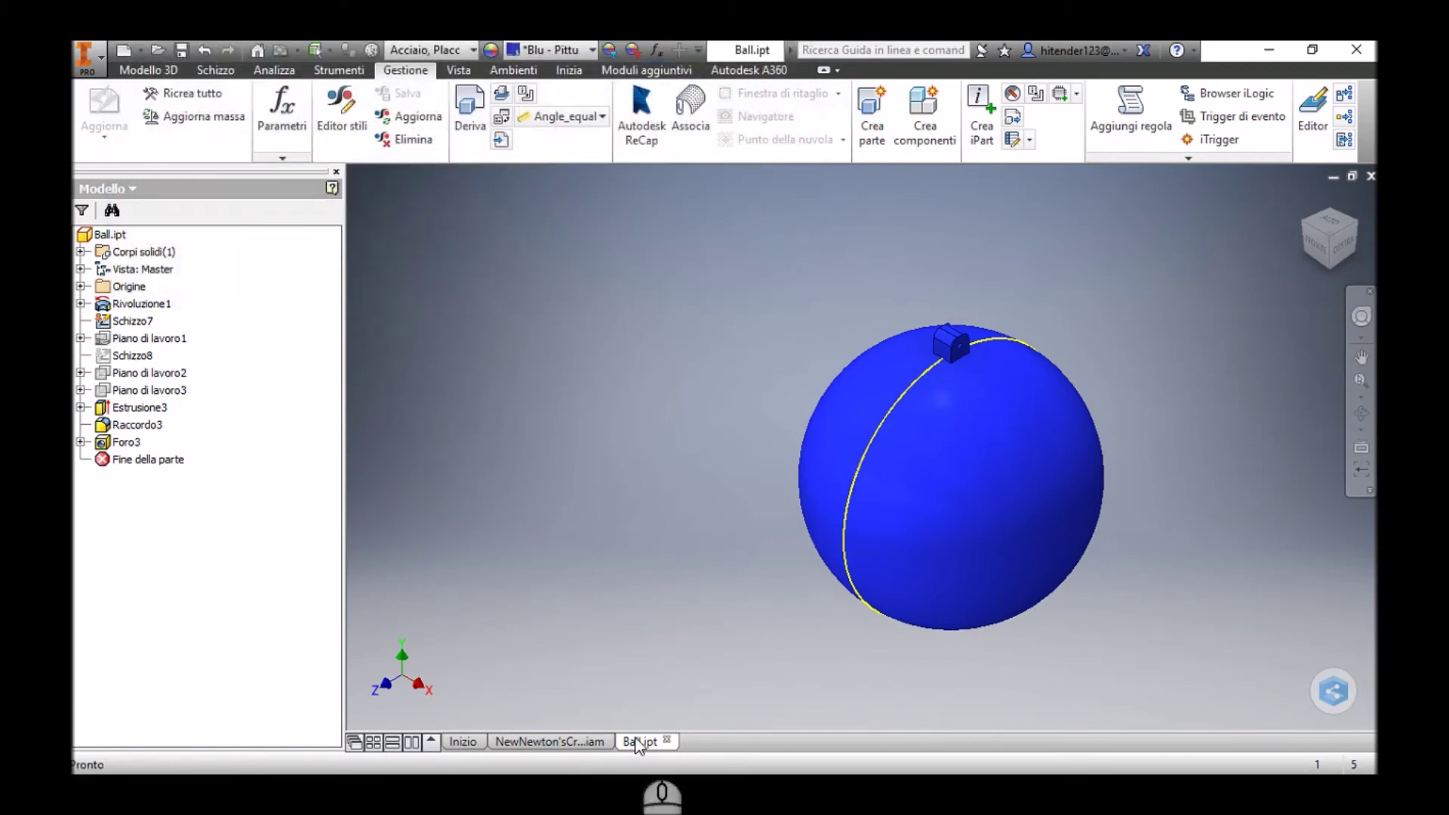
Return to the cradle assembly and run the 3 s dynamic simulation with 300 images using the modified balls.
{"action": "left_click", "coordinate": [542, 742]}
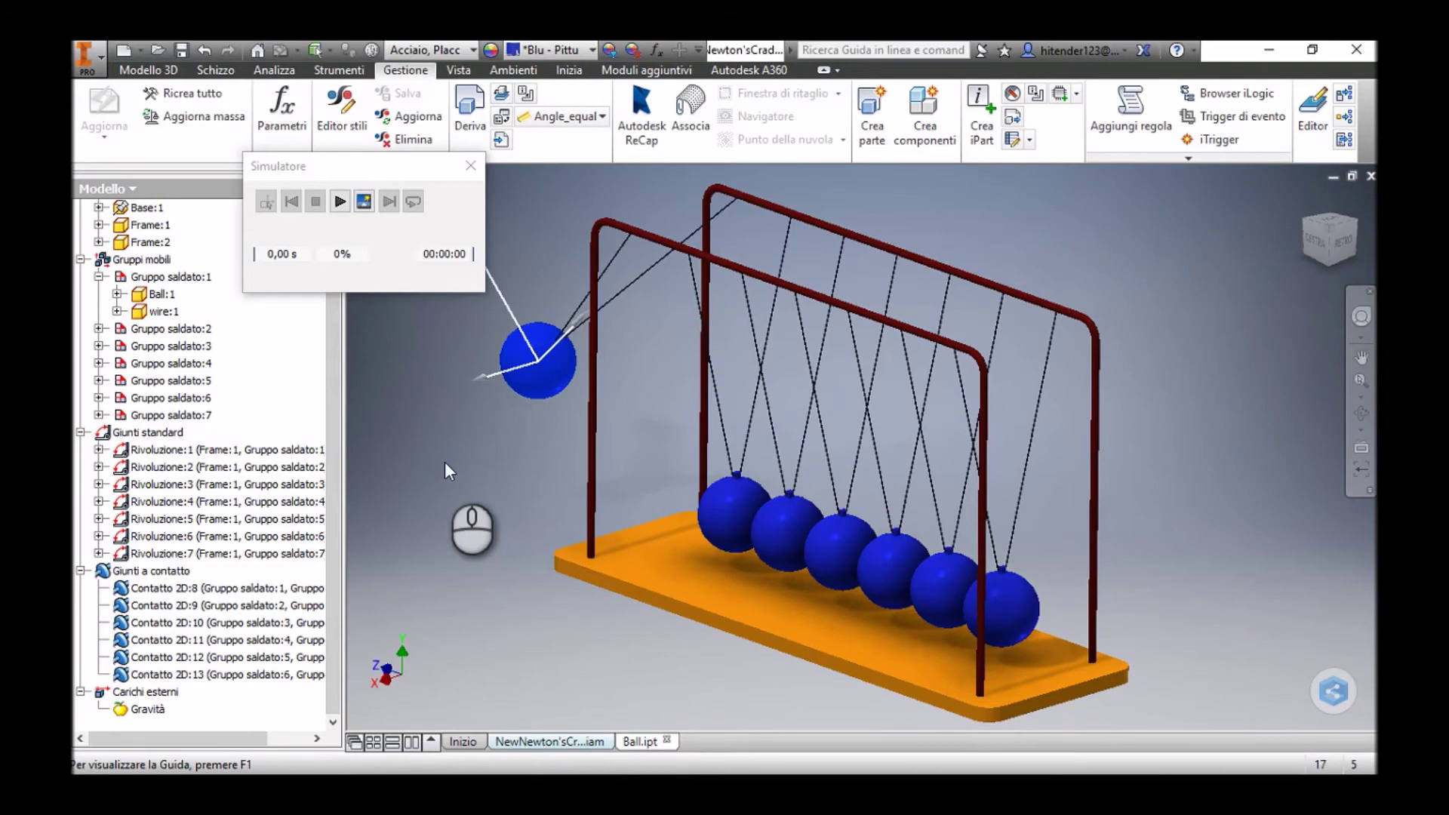
{"action": "middle_click_drag", "start_coordinate": [463, 461], "coordinate": [491, 482]}
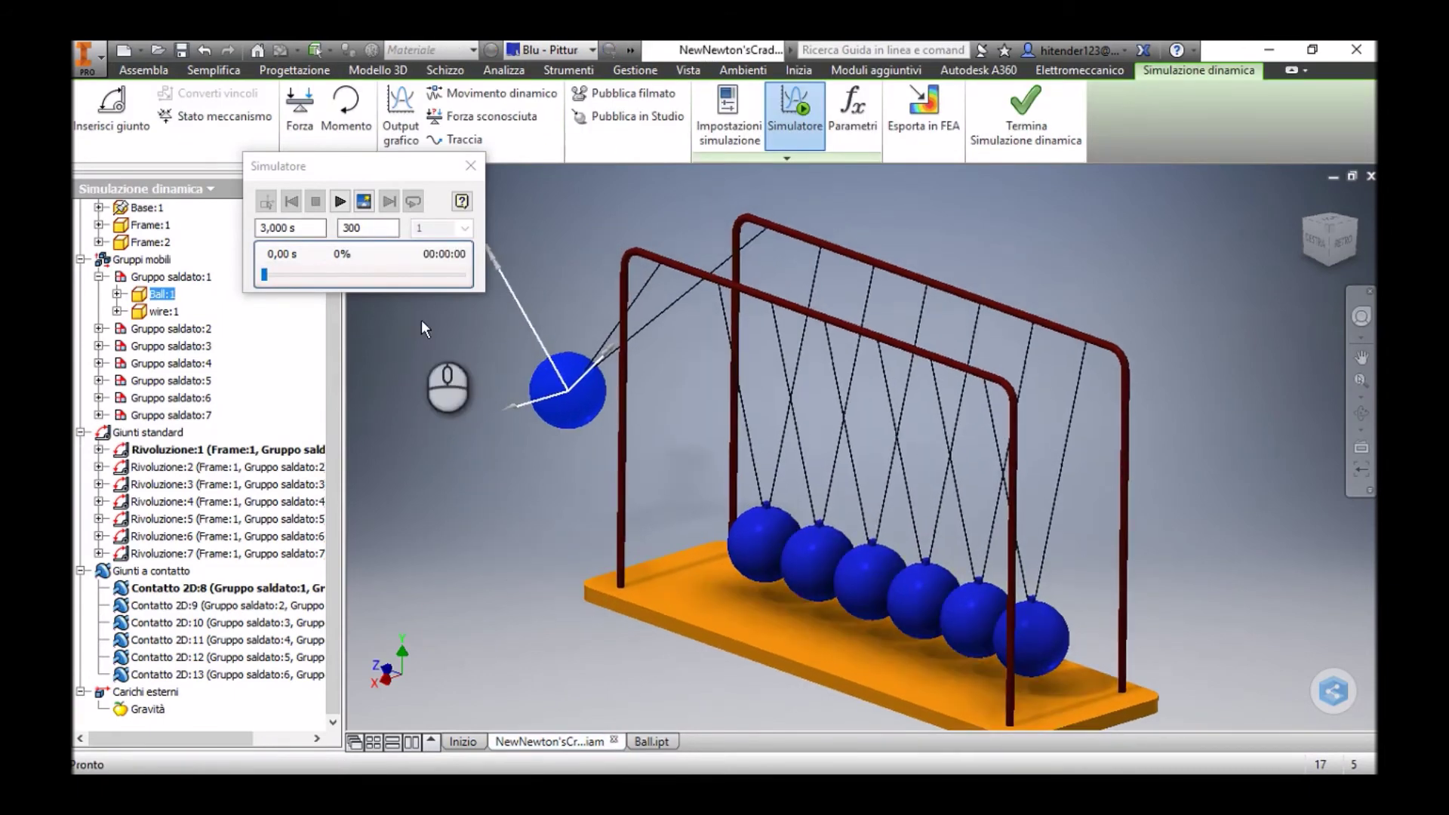
{"action": "left_click", "coordinate": [340, 202]}
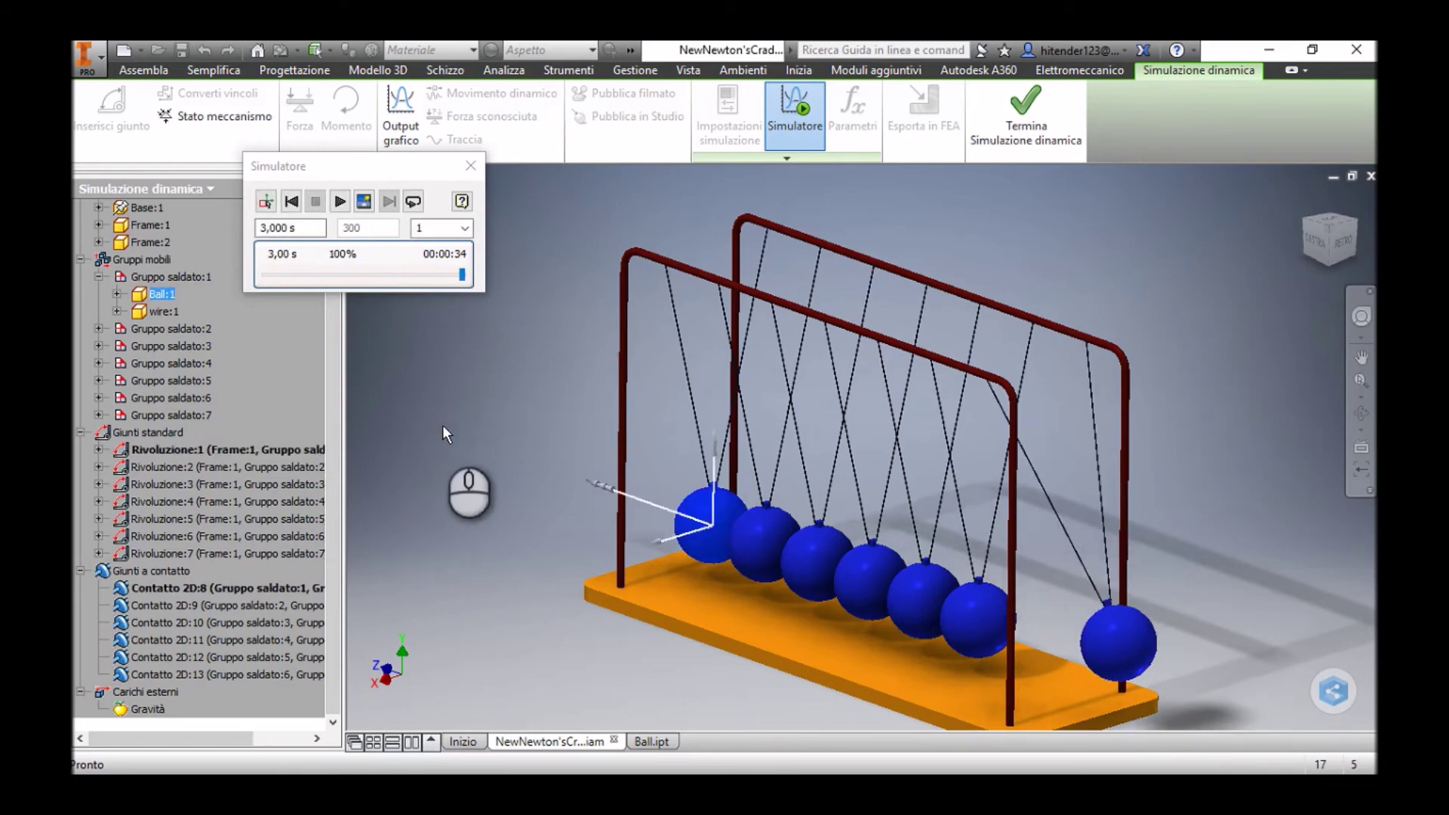
Examine the contact forces of all ball pairs in the output grapher around the 0,28226 s time step at the first peak.
{"action": "left_click", "coordinate": [413, 123]}
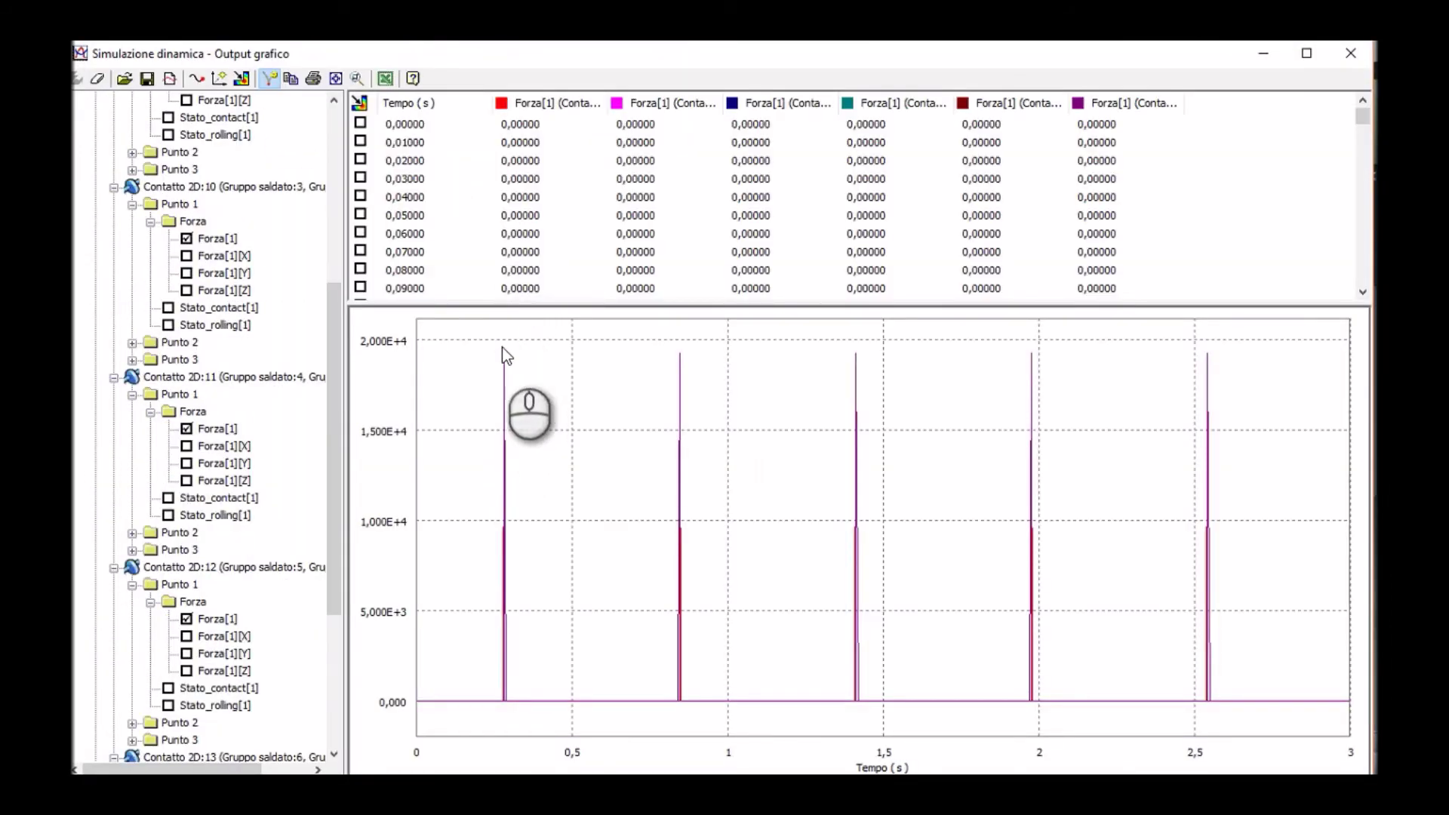
{"action": "left_click", "coordinate": [503, 357]}
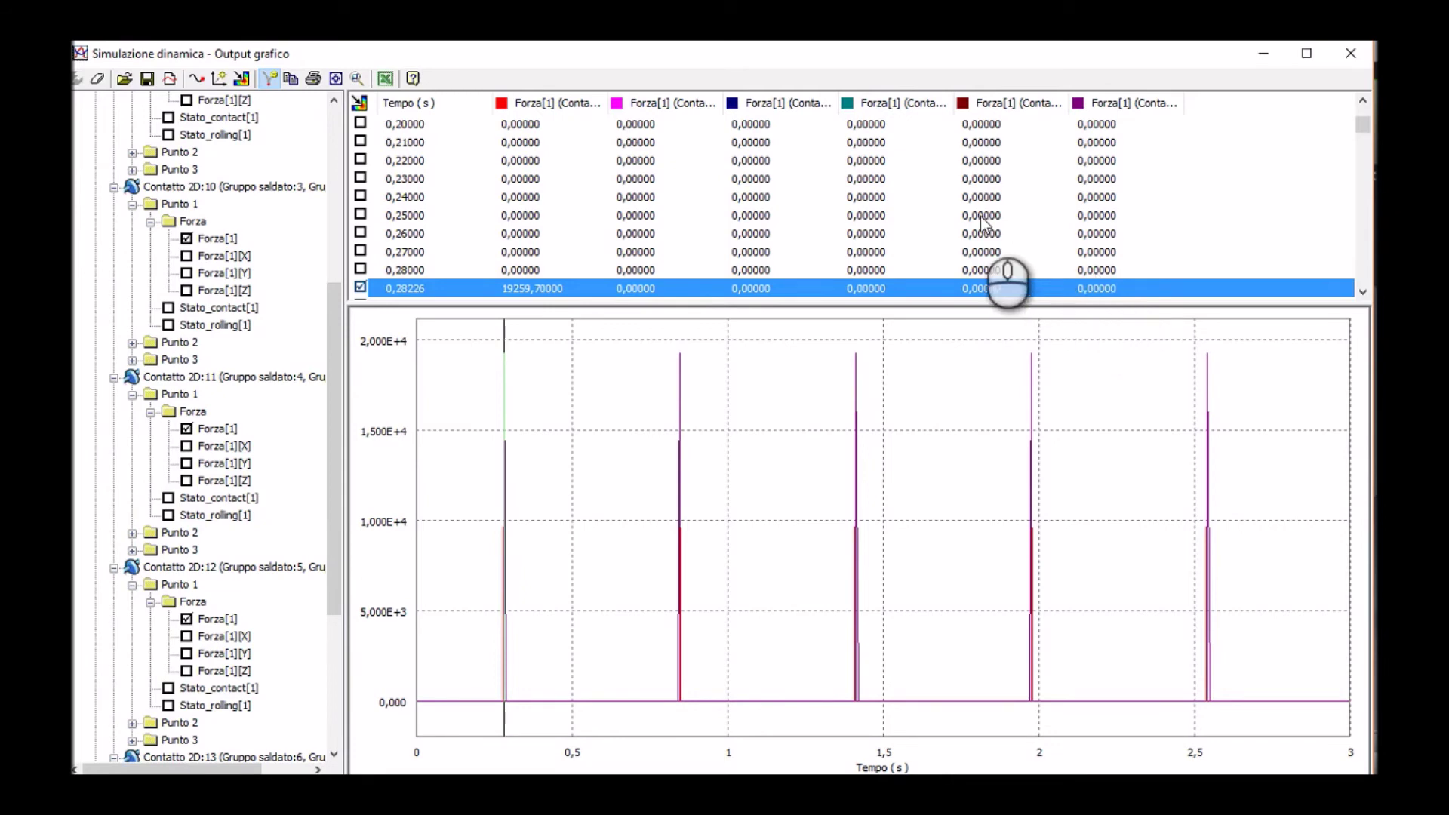
{"action": "scroll", "coordinate": [981, 216], "scroll_direction": "down", "scroll_amount": 2}
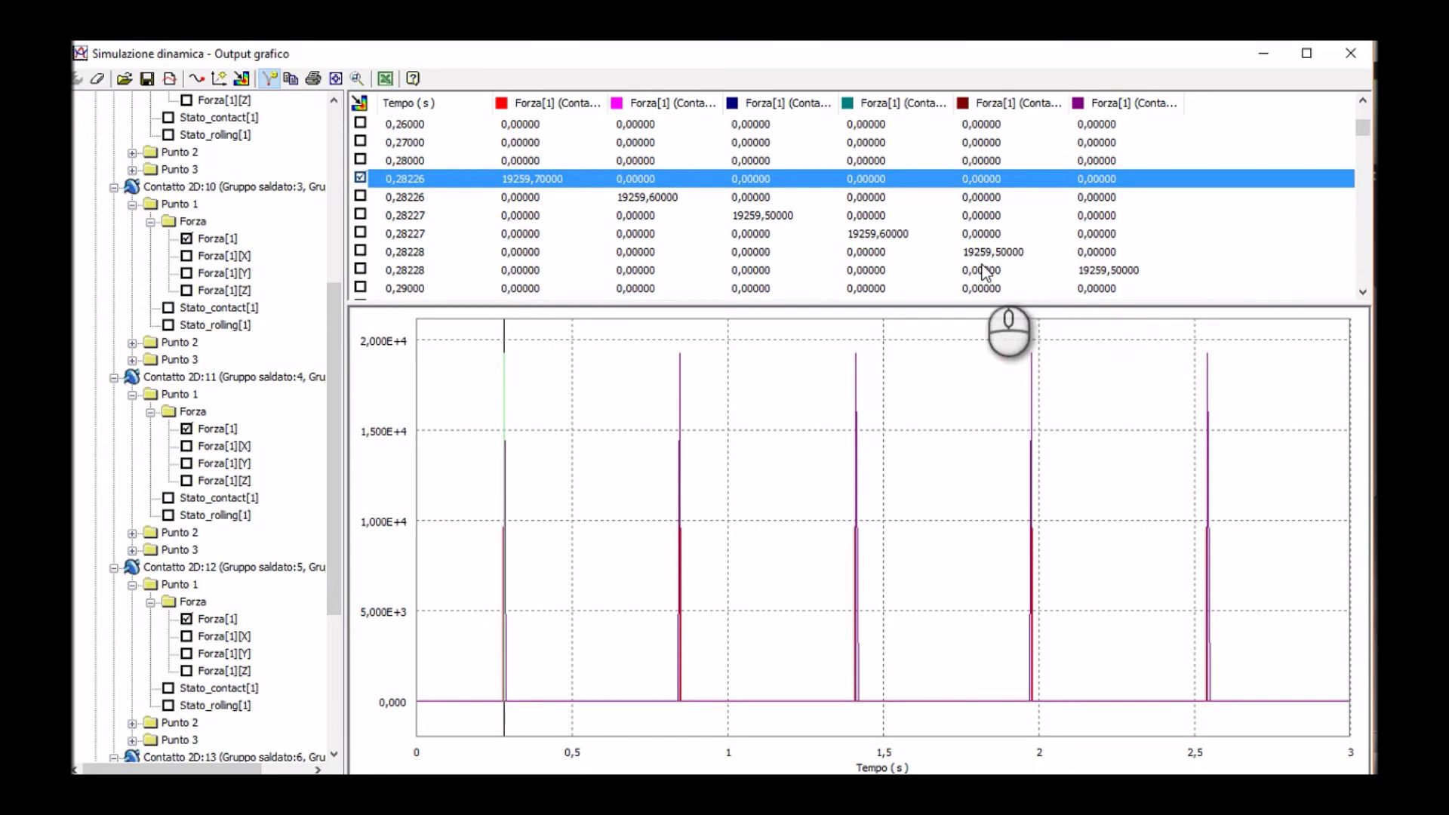
{"action": "left_click", "coordinate": [1349, 52]}
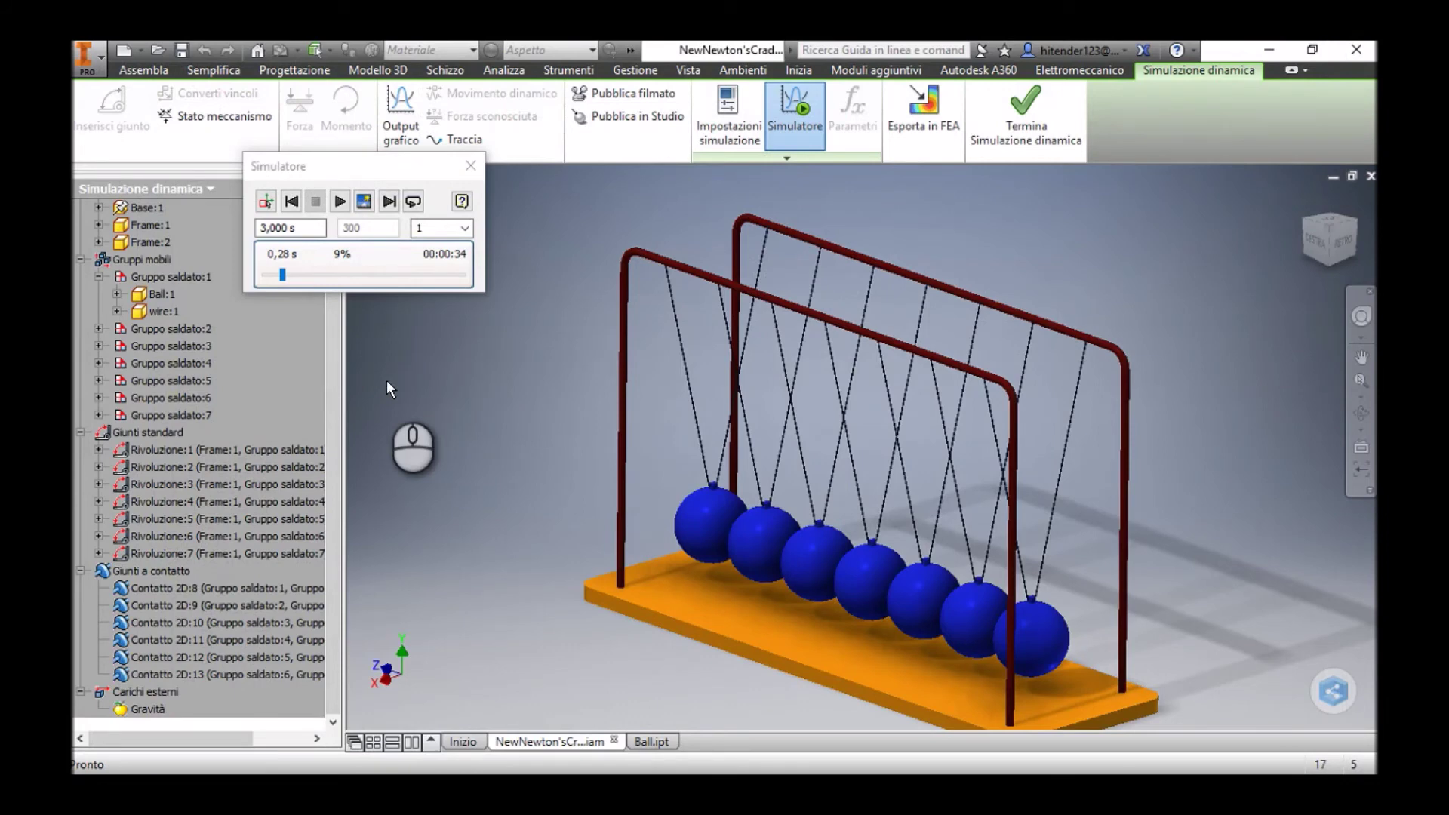
Rewind to construction mode and raise the second ball by setting the Rivoluzione:2 joint position to 45 gr.
{"action": "left_click", "coordinate": [292, 199]}
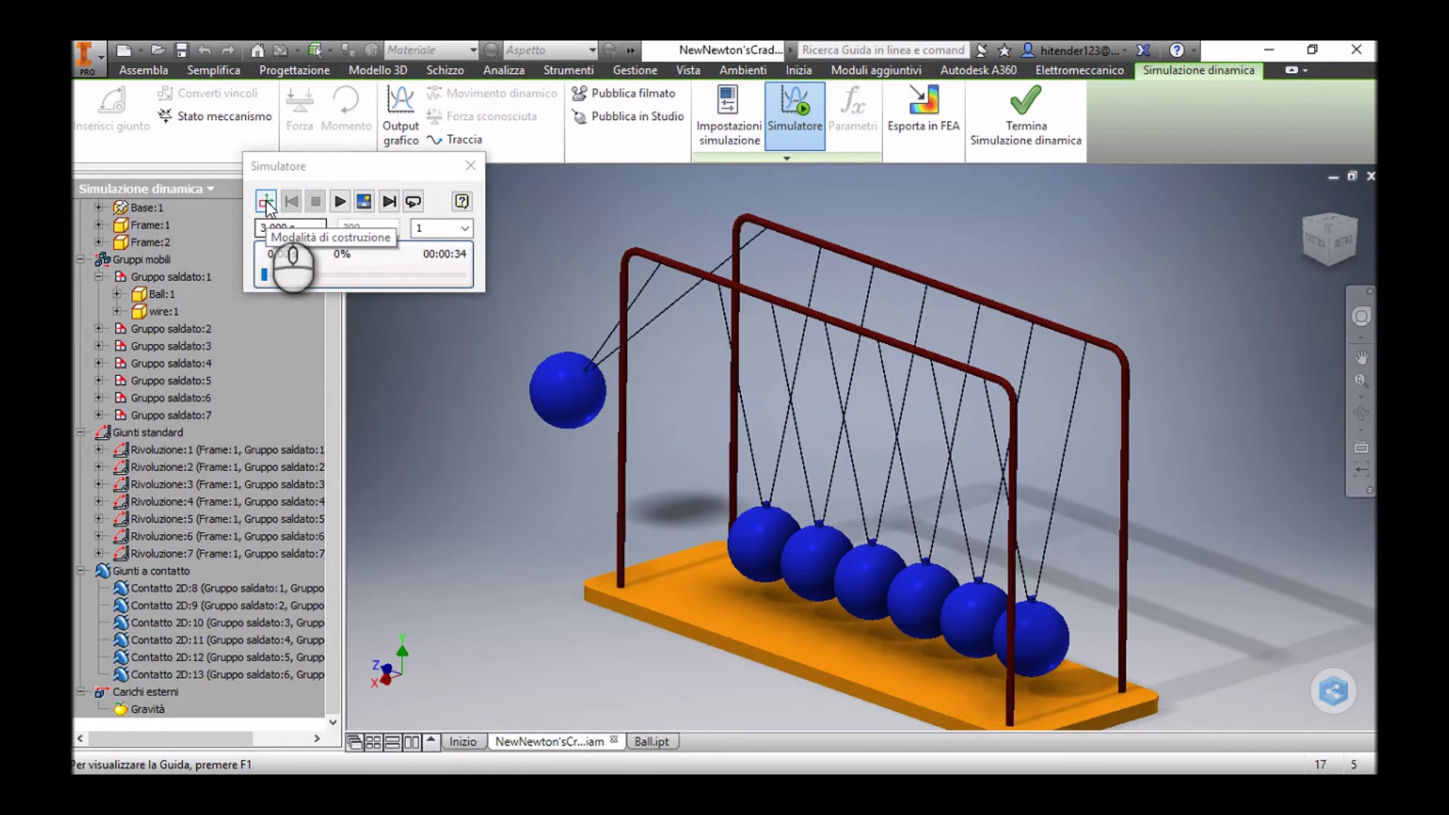
{"action": "left_click", "coordinate": [266, 203]}
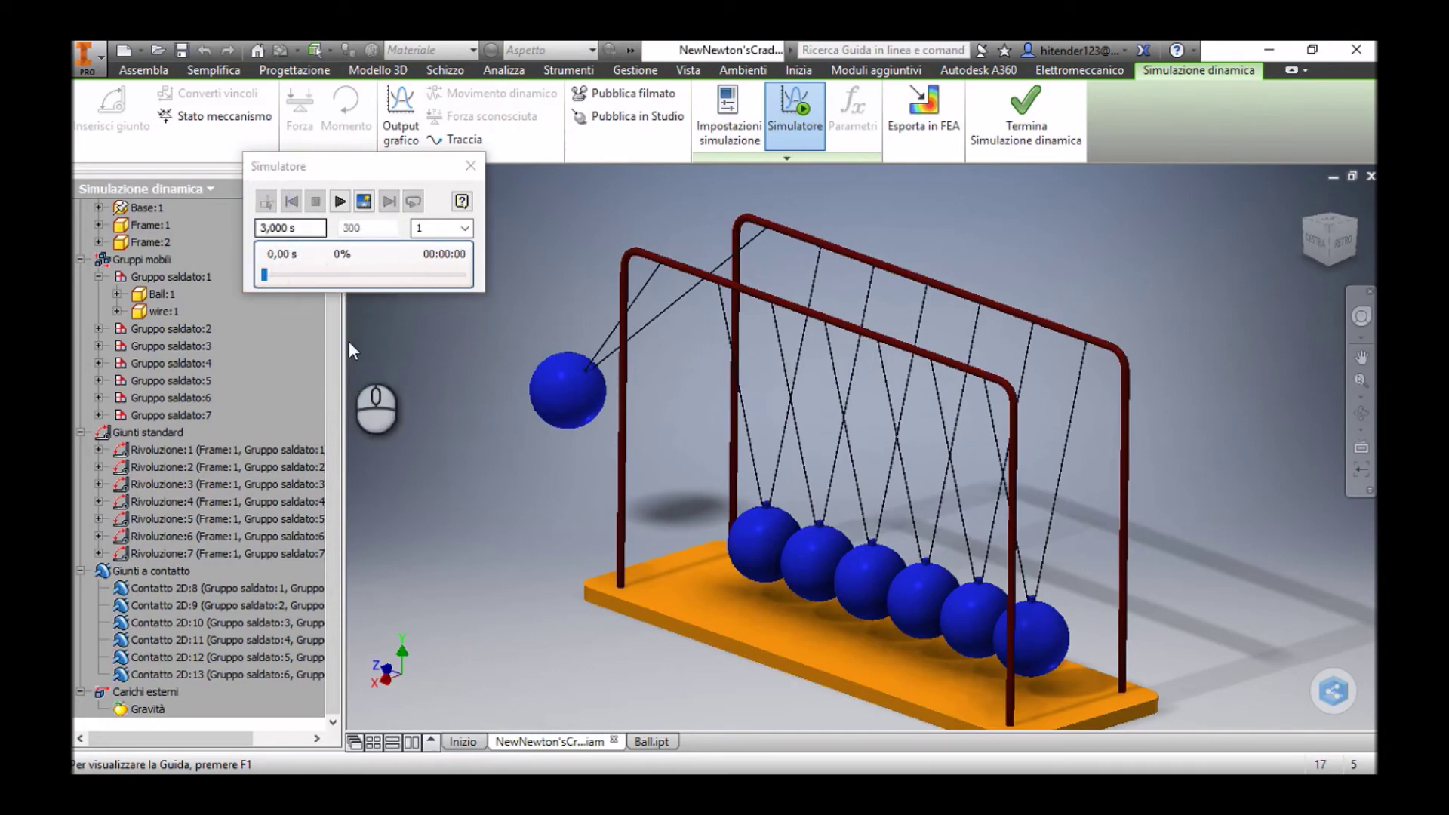
{"action": "right_click", "coordinate": [172, 468]}
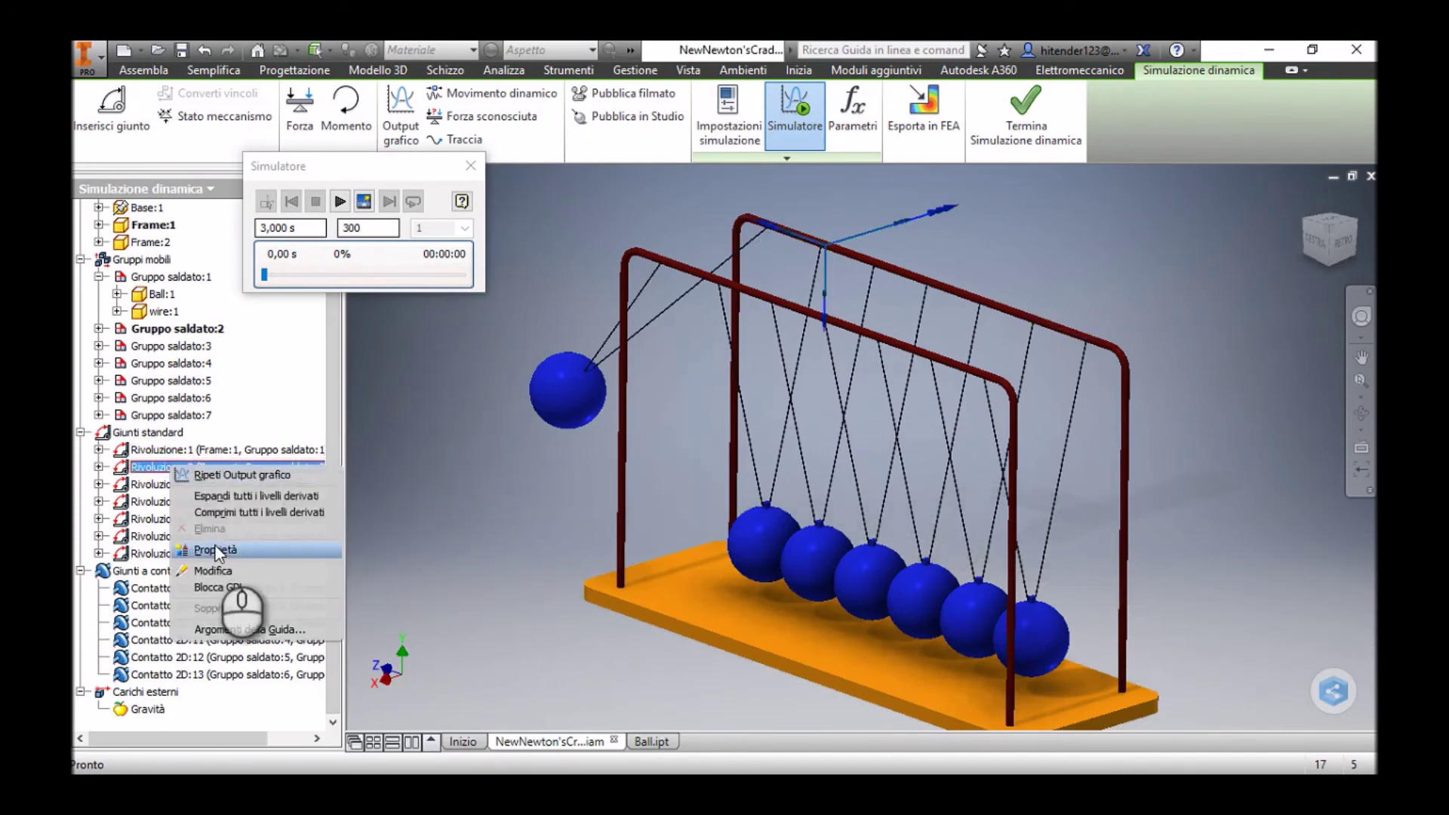
{"action": "left_click", "coordinate": [317, 412]}
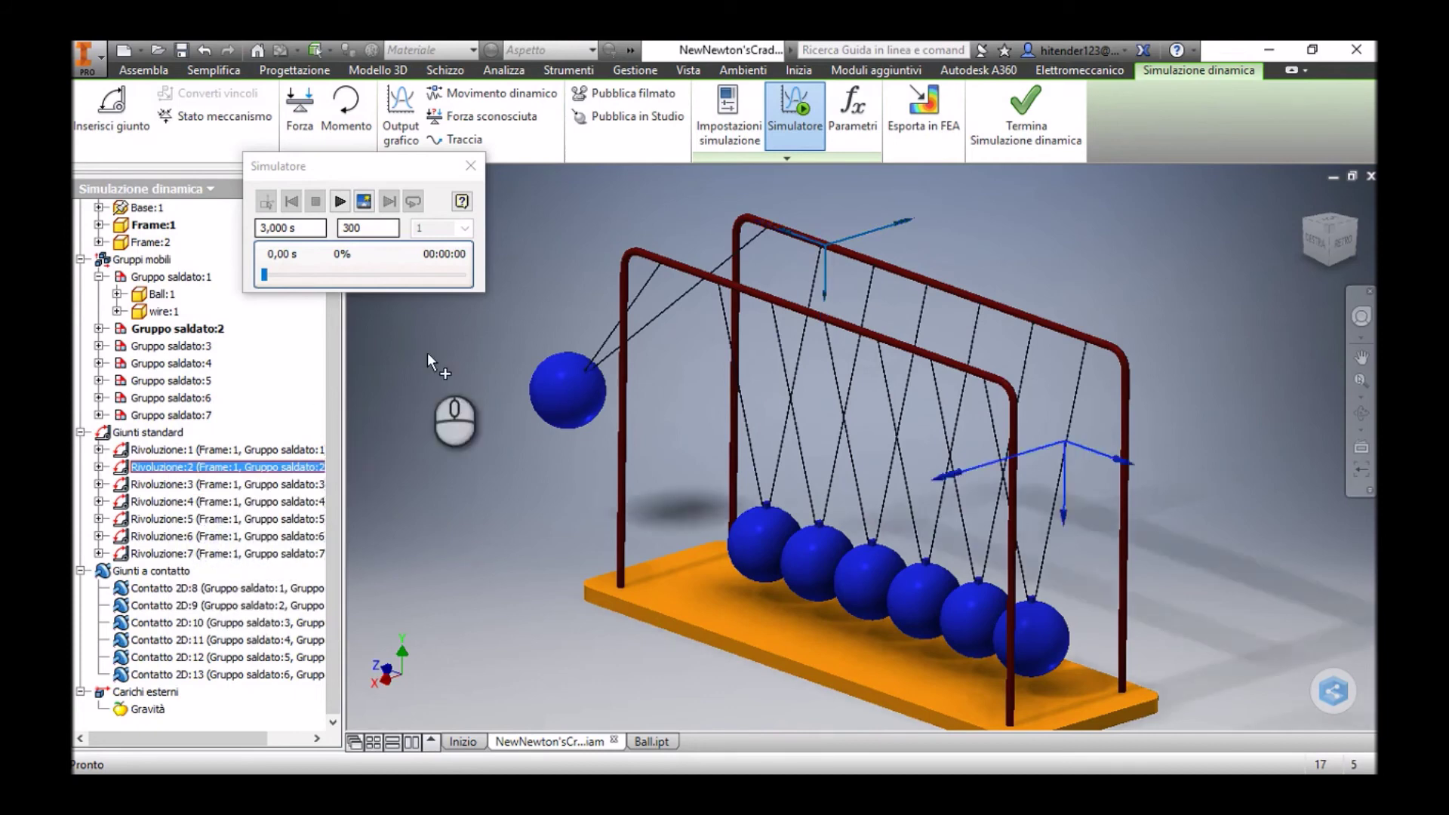
{"action": "left_click", "coordinate": [307, 173]}
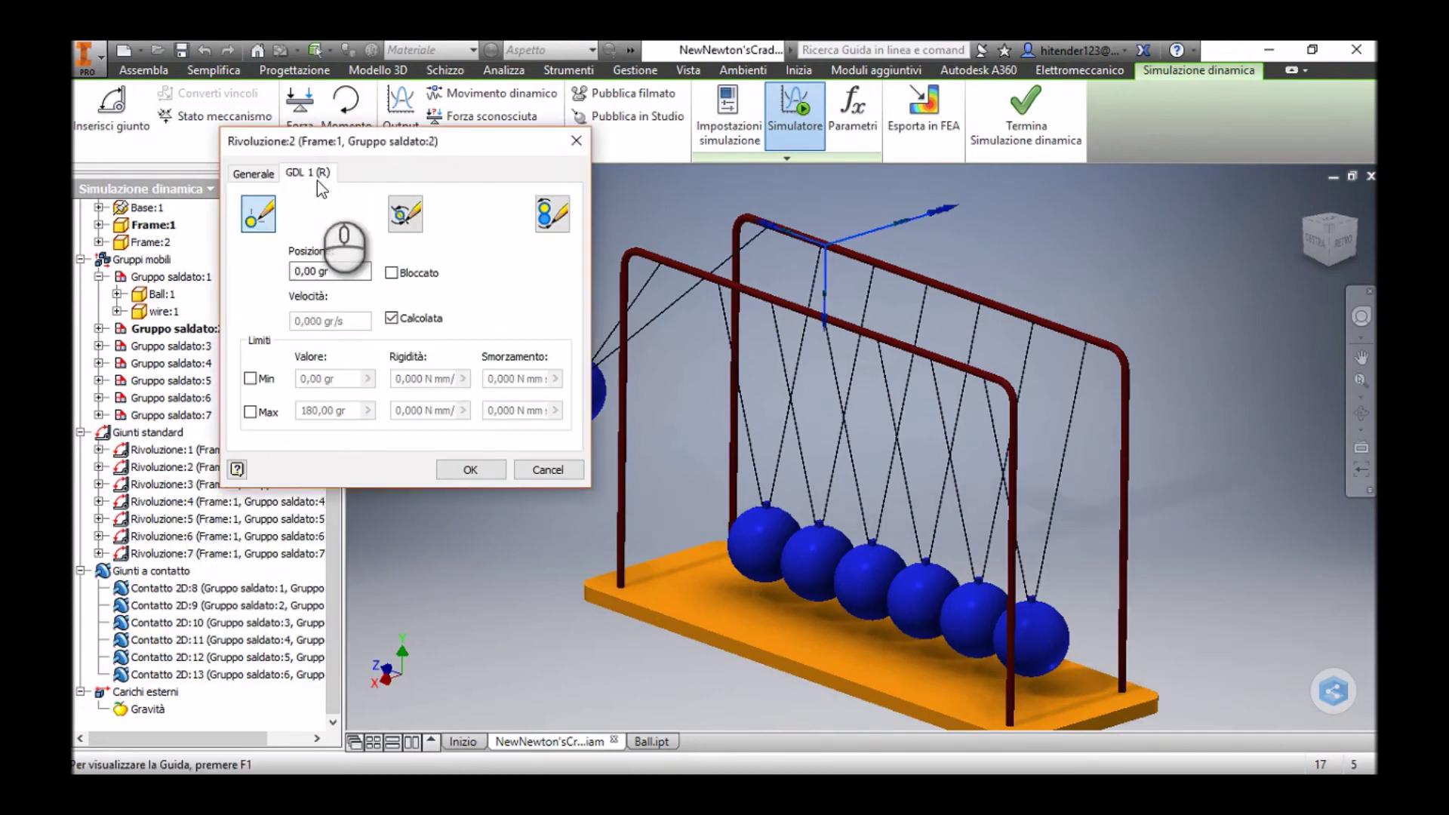
{"action": "left_click", "coordinate": [343, 273]}
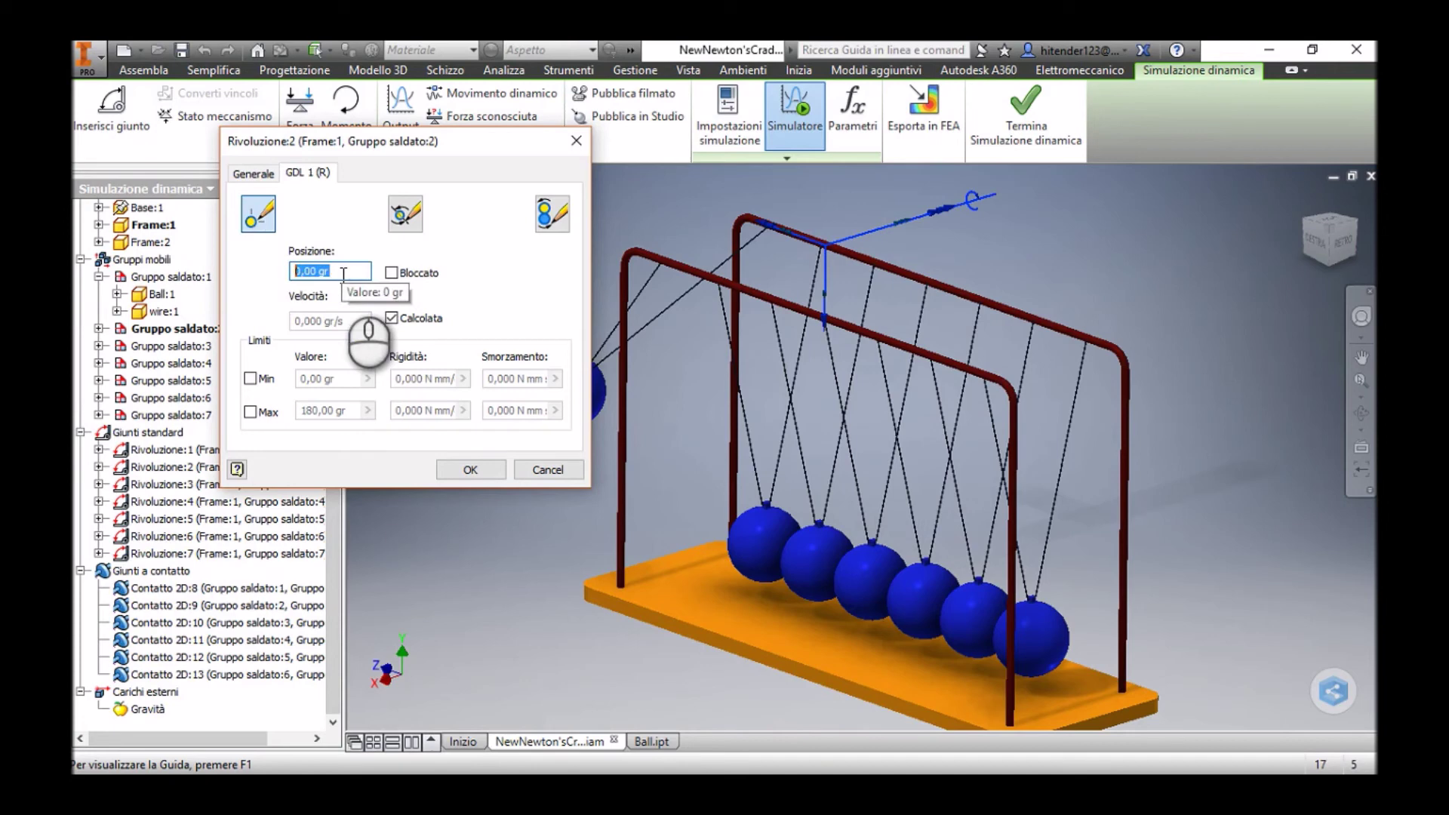
{"action": "type", "text": "45"}
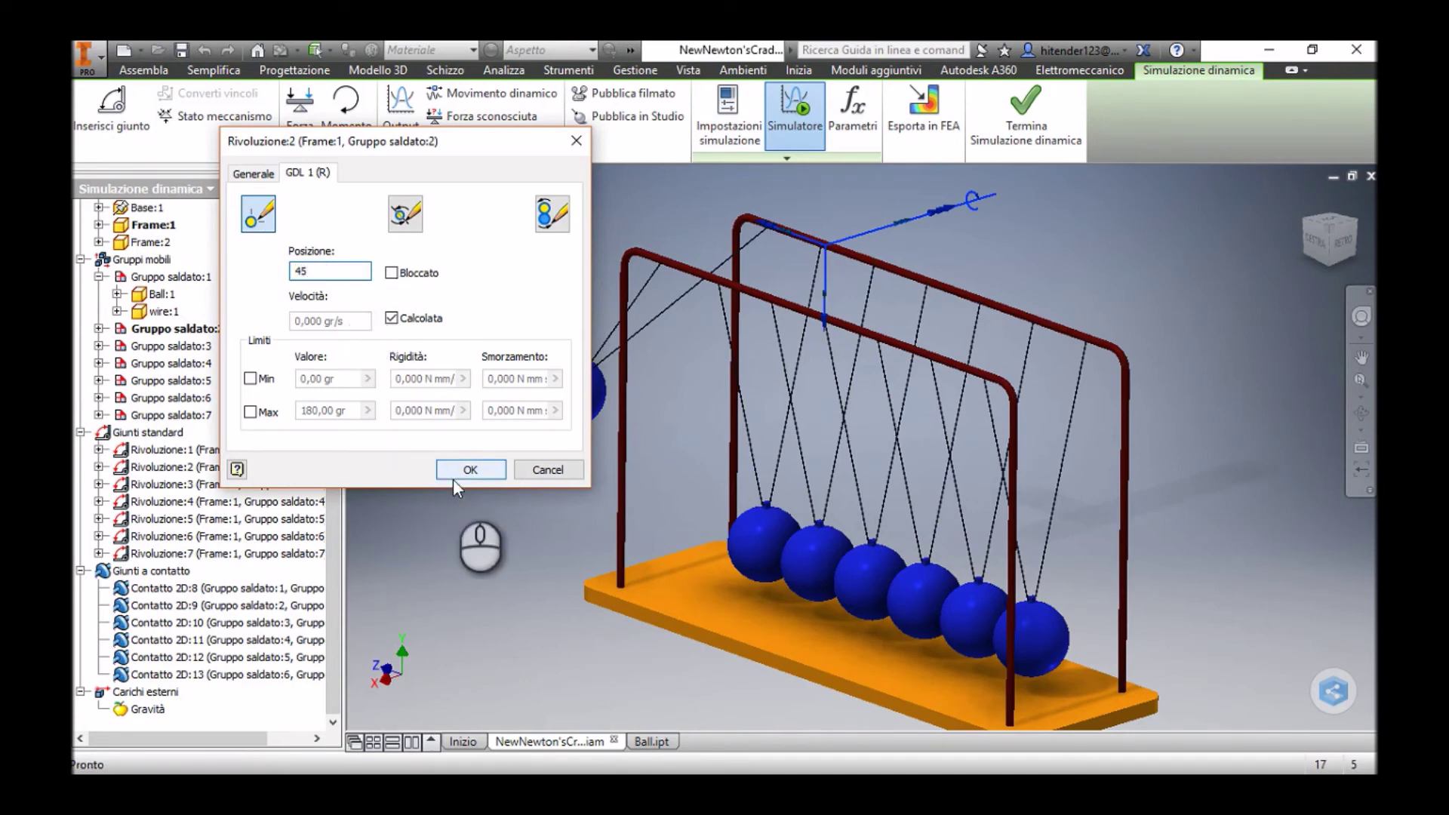
{"action": "left_click", "coordinate": [456, 477]}
{"action": "left_click", "coordinate": [466, 477]}
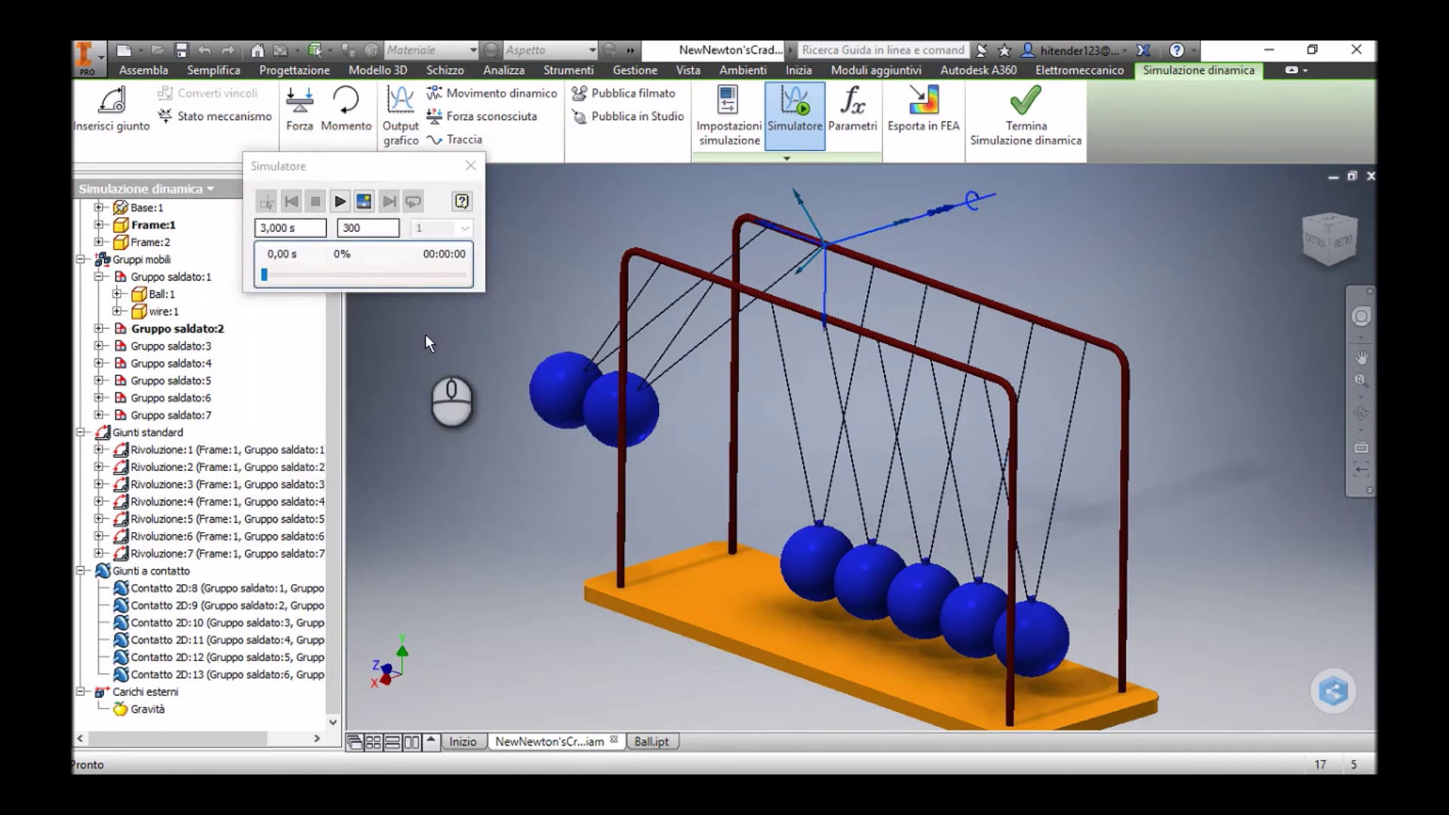
Run the simulation with two raised balls, stop it at about 1,27 s and return to construction mode.
{"action": "left_click", "coordinate": [341, 202]}
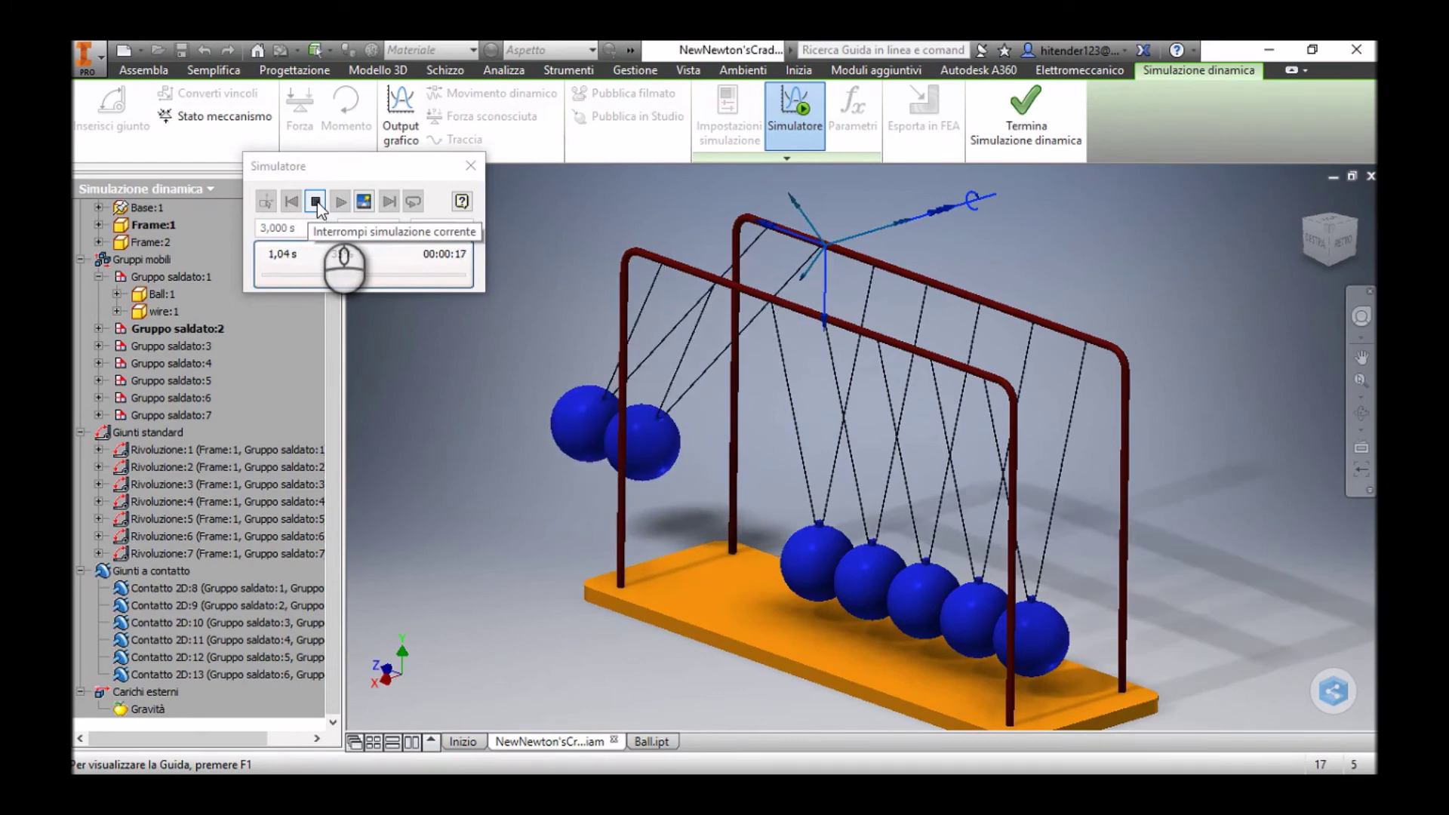
{"action": "left_click", "coordinate": [317, 203]}
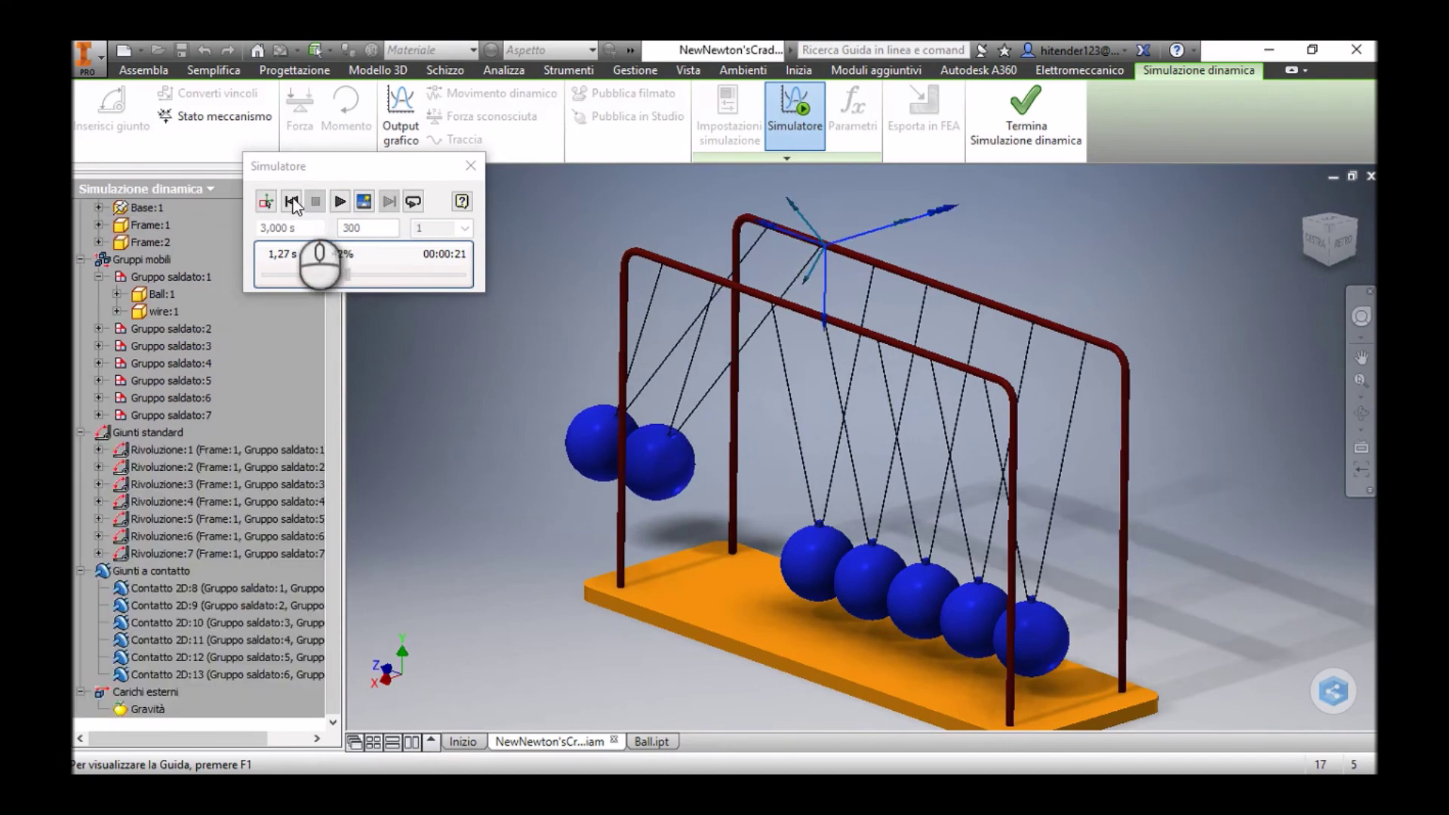
{"action": "left_click", "coordinate": [292, 202]}
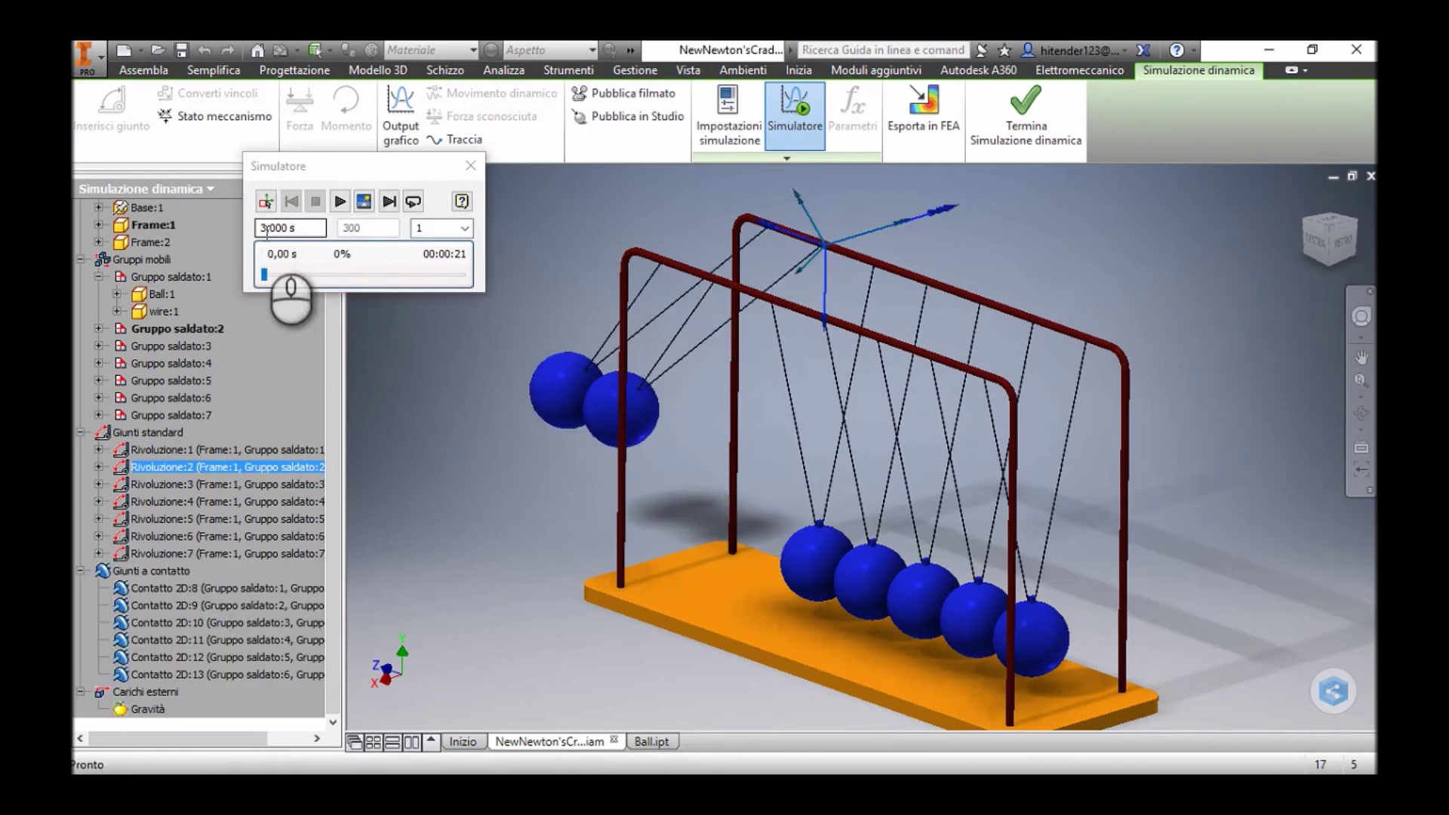
{"action": "left_click", "coordinate": [378, 462]}
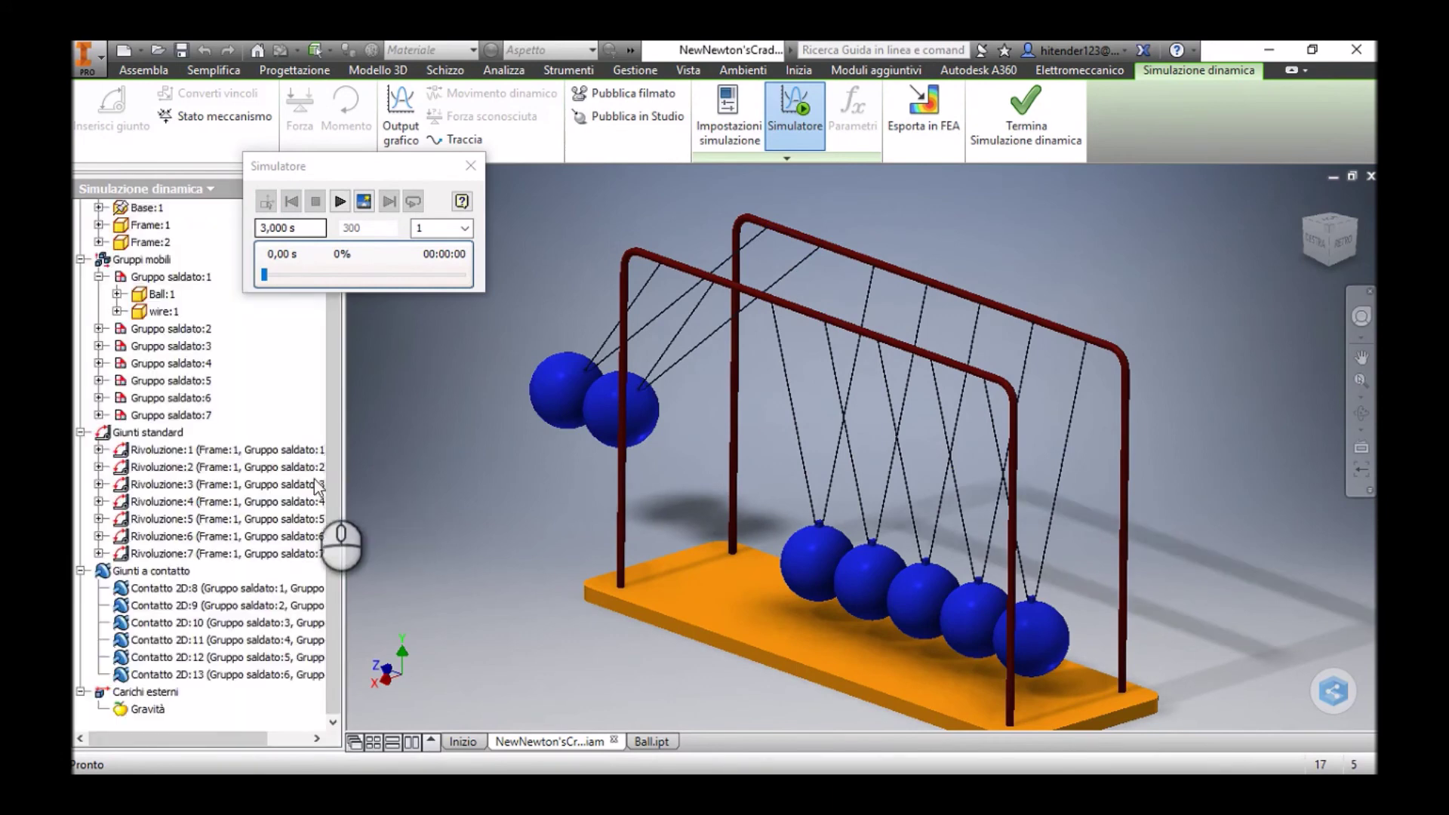
Raise the third ball by setting the Rivoluzione:3 joint position to 45 gr.
{"action": "left_click", "coordinate": [176, 485]}
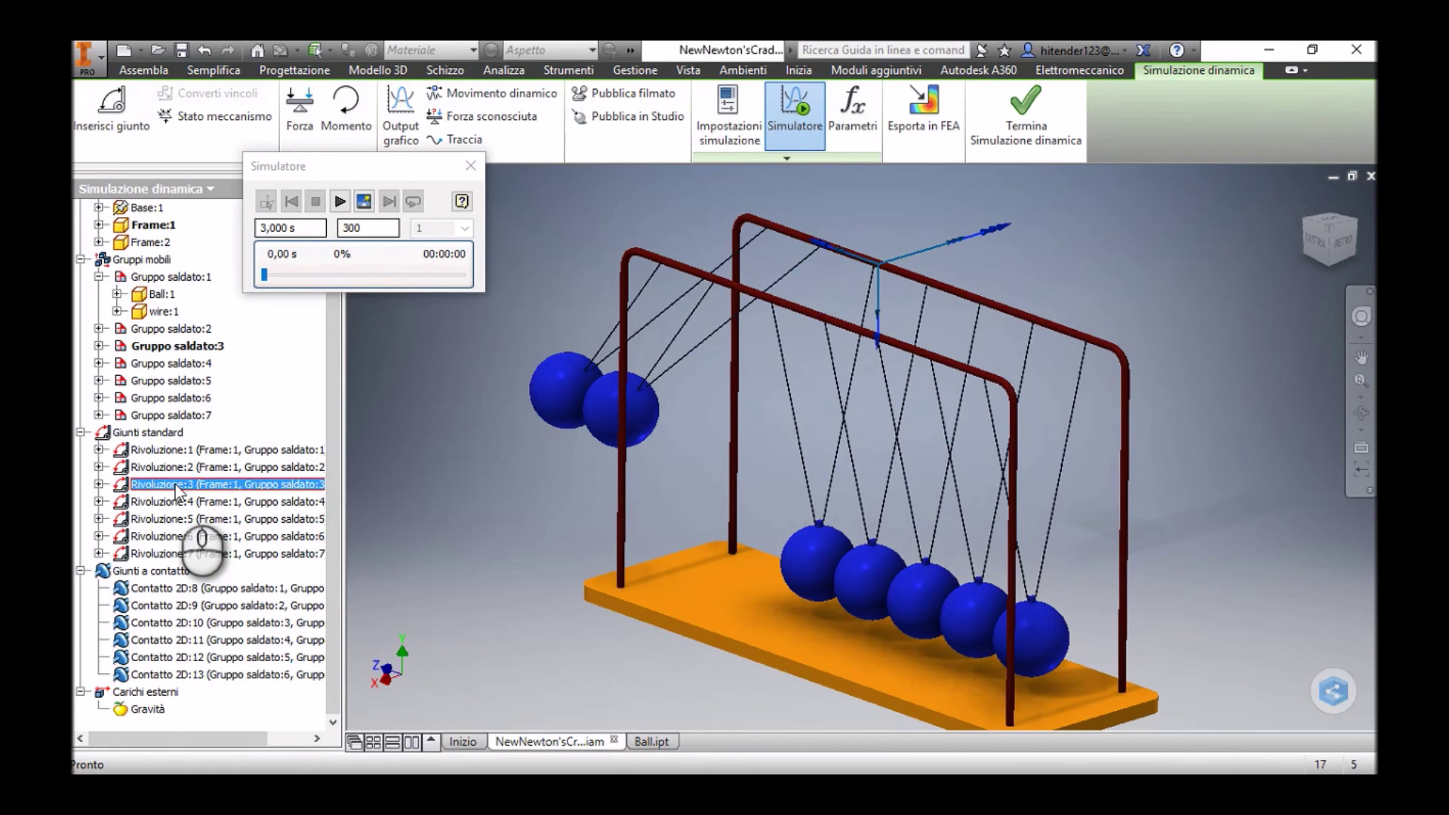
{"action": "right_click", "coordinate": [175, 485]}
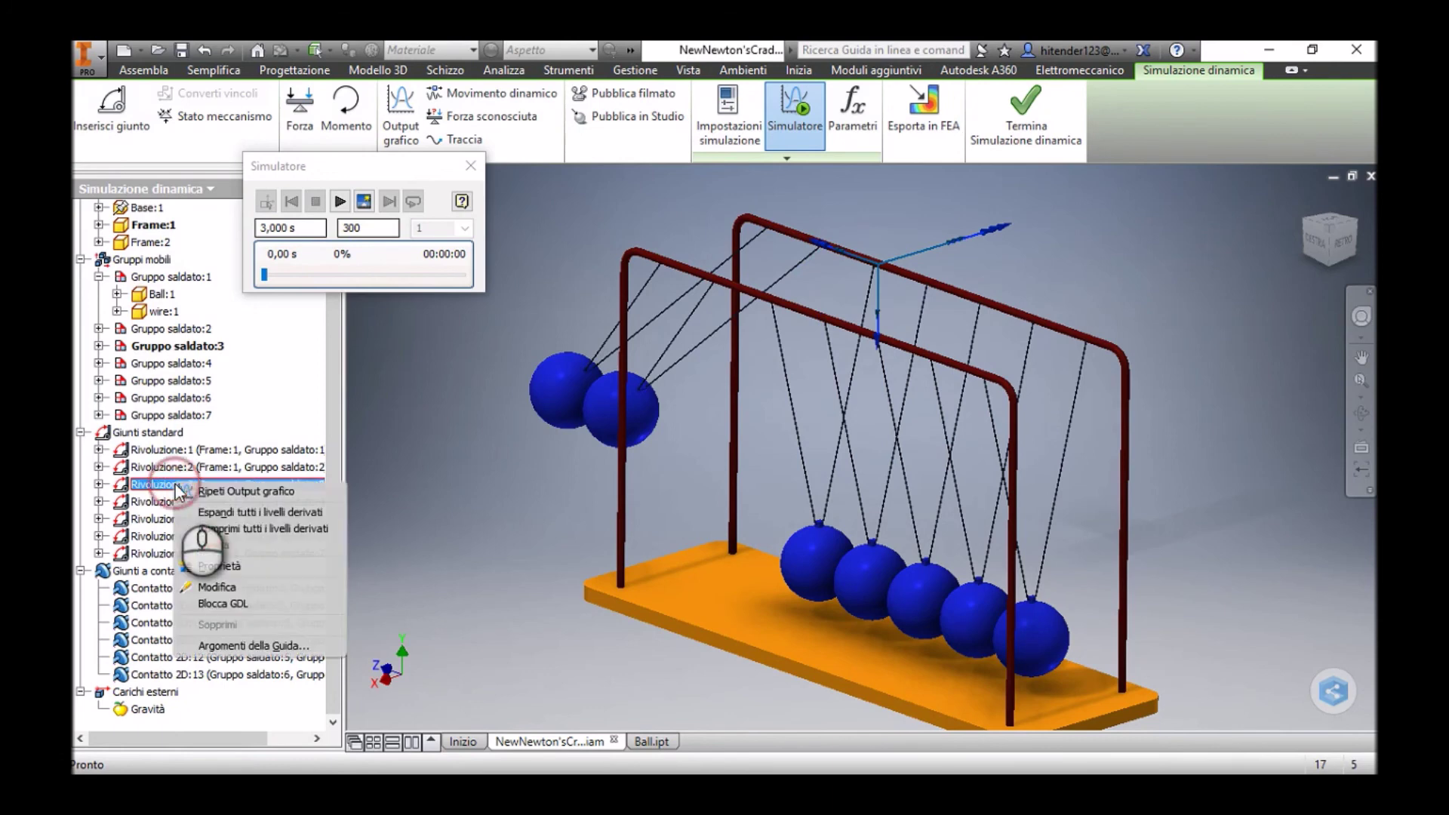
{"action": "left_click", "coordinate": [246, 566]}
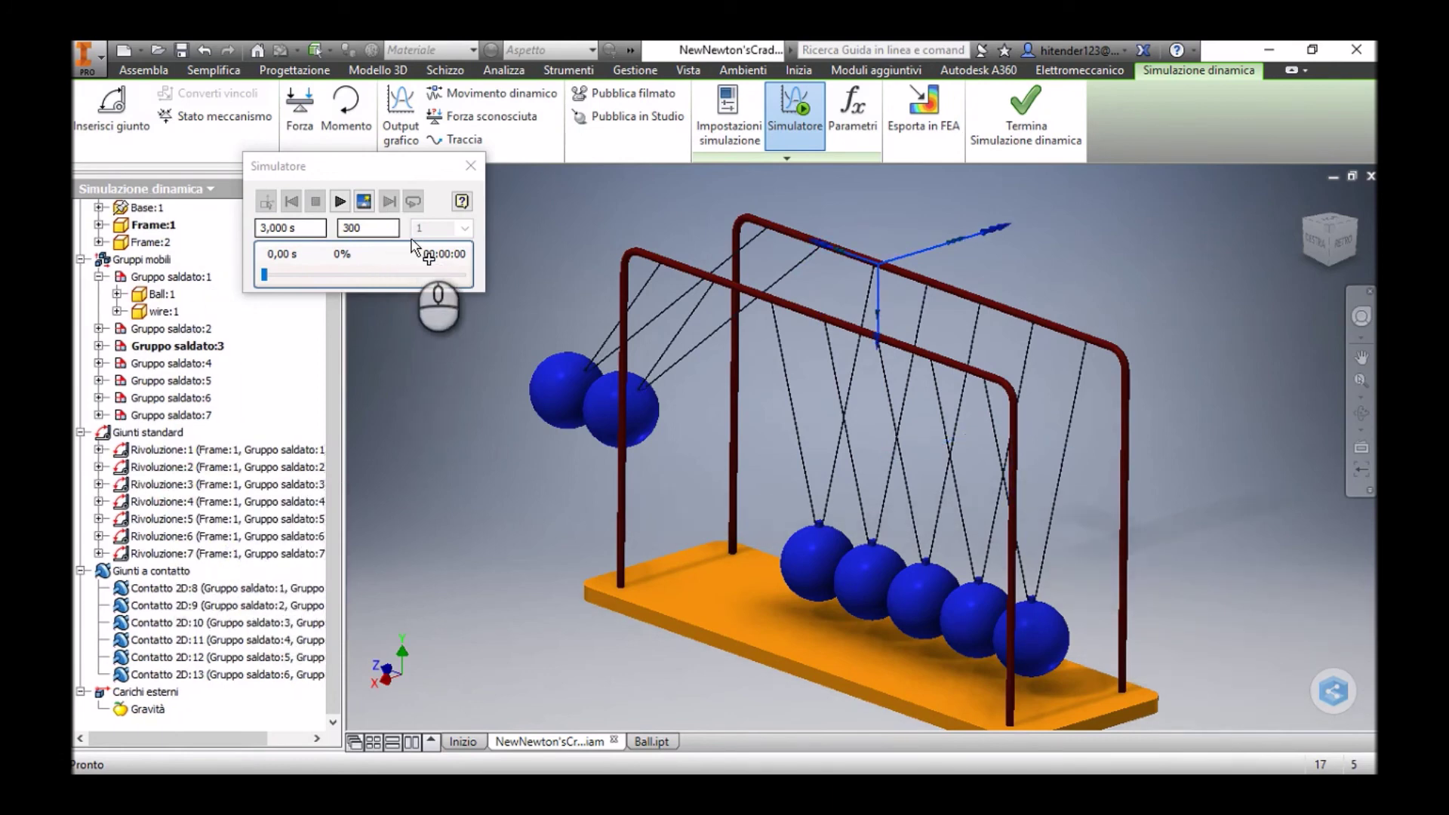
{"action": "left_click", "coordinate": [305, 173]}
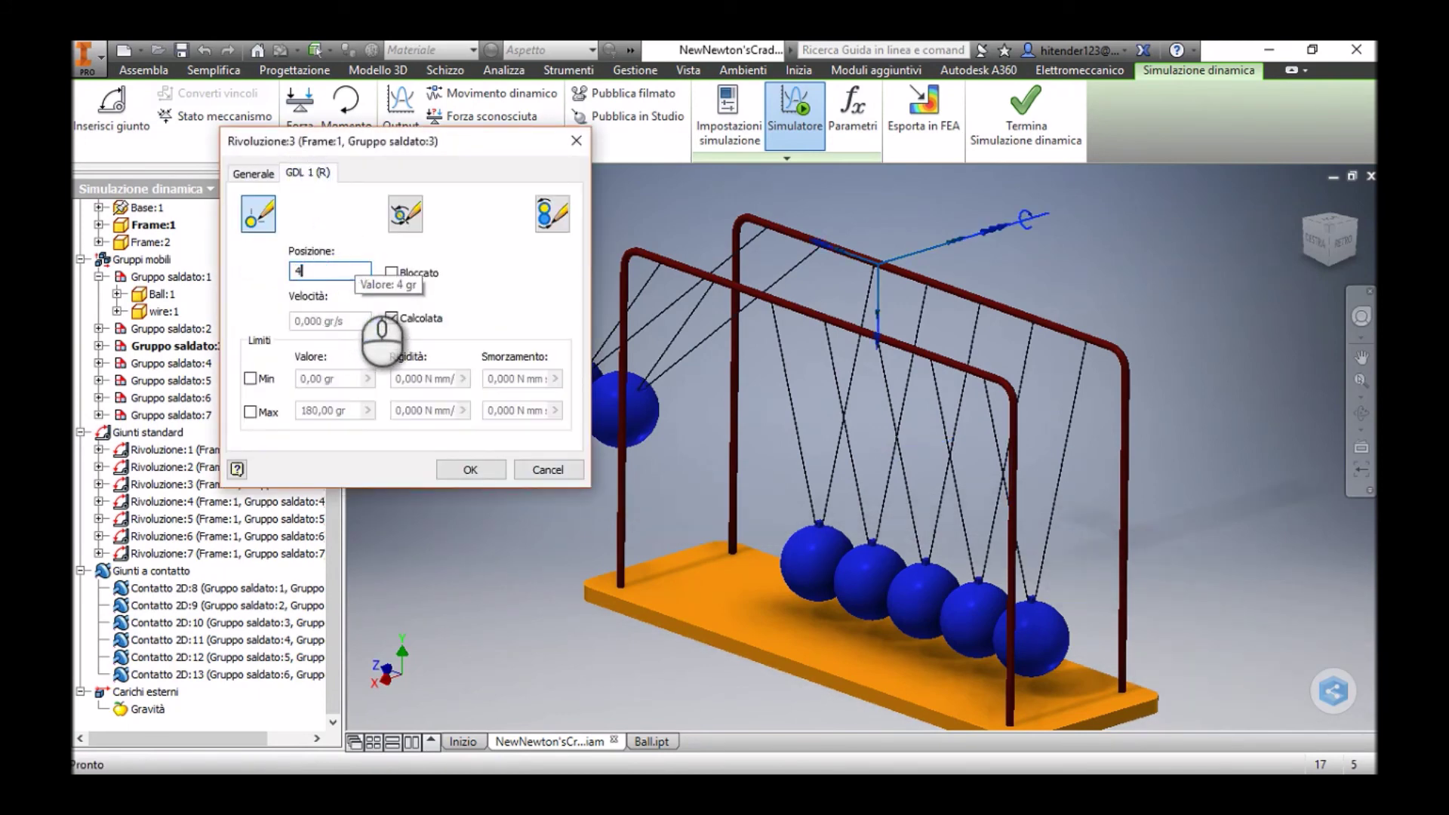
{"action": "left_click", "coordinate": [471, 470]}
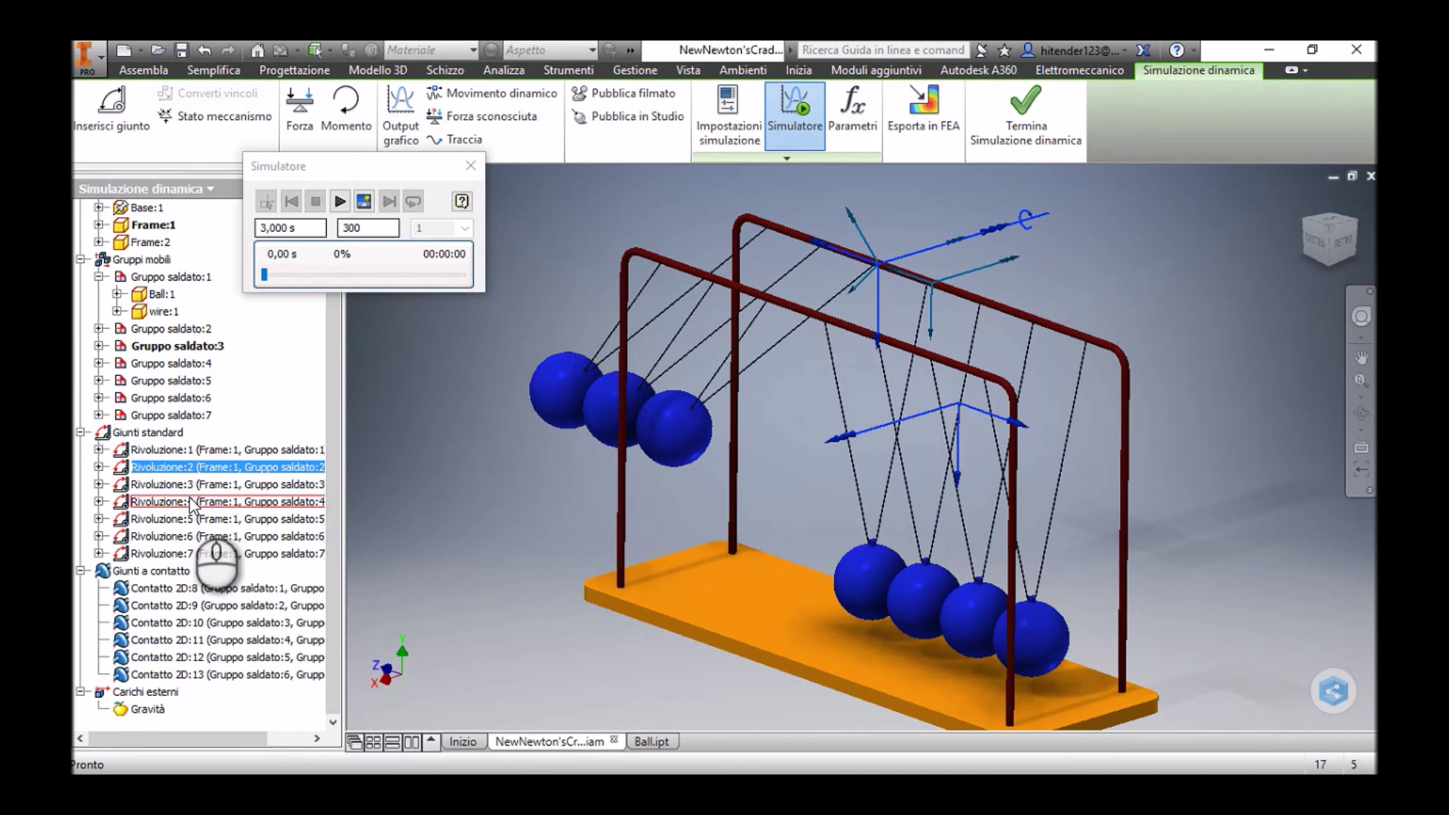
Raise the fourth ball by setting the Rivoluzione:4 joint position to 45 gr, and start the 3 s simulation.
{"action": "left_click", "coordinate": [194, 507]}
{"action": "right_click", "coordinate": [195, 507]}
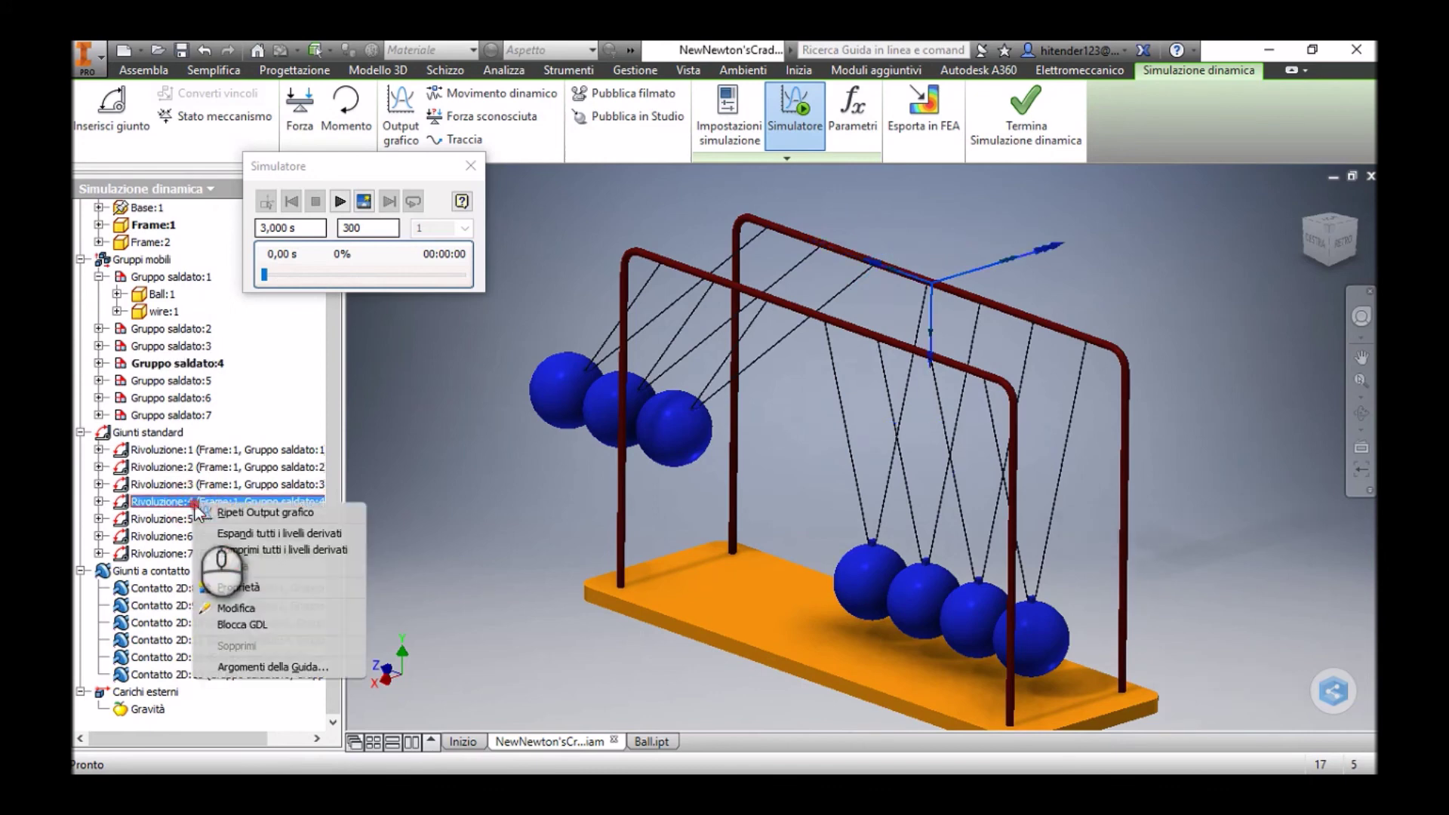
{"action": "left_click", "coordinate": [233, 587]}
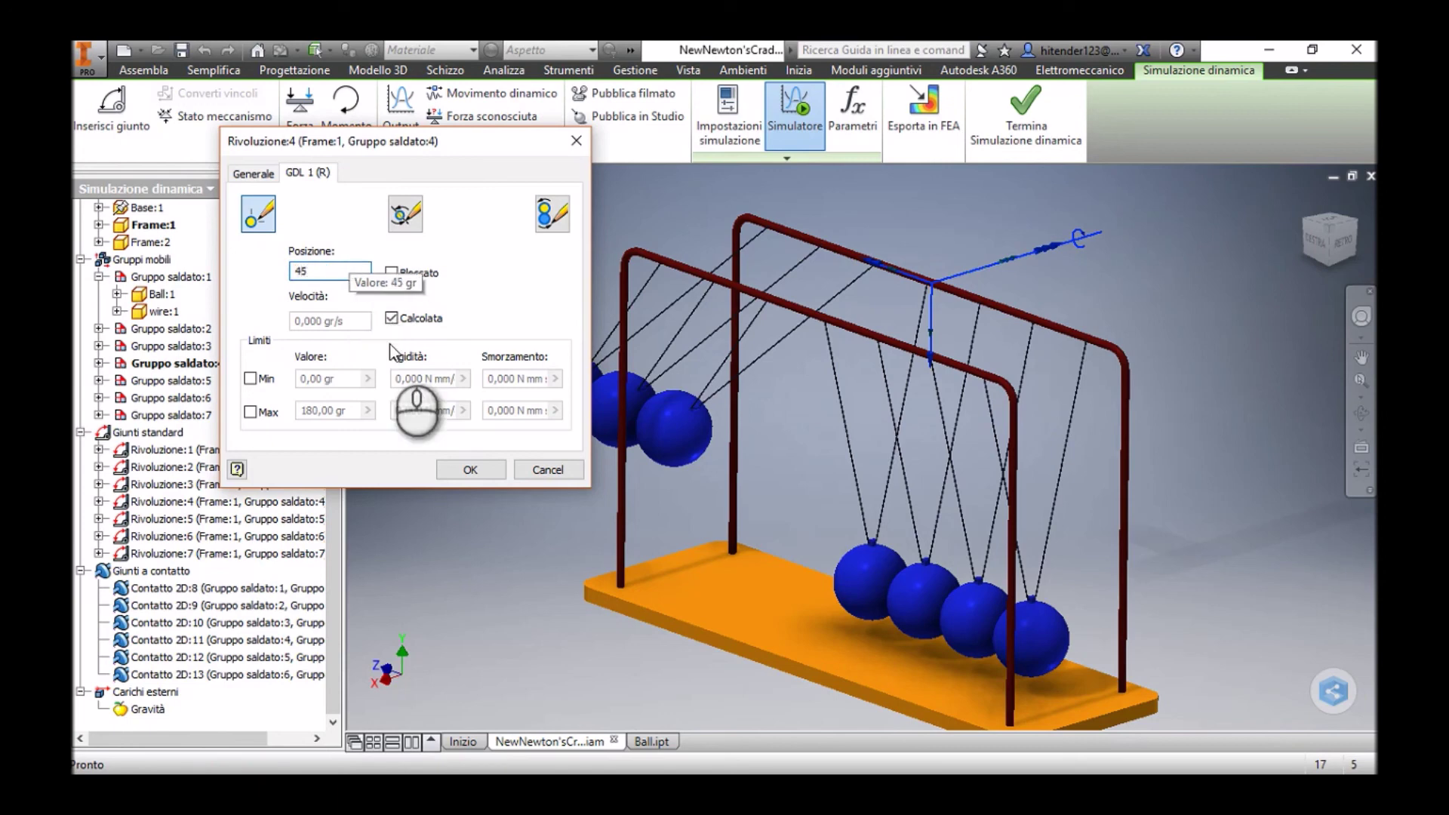
{"action": "left_click", "coordinate": [452, 471]}
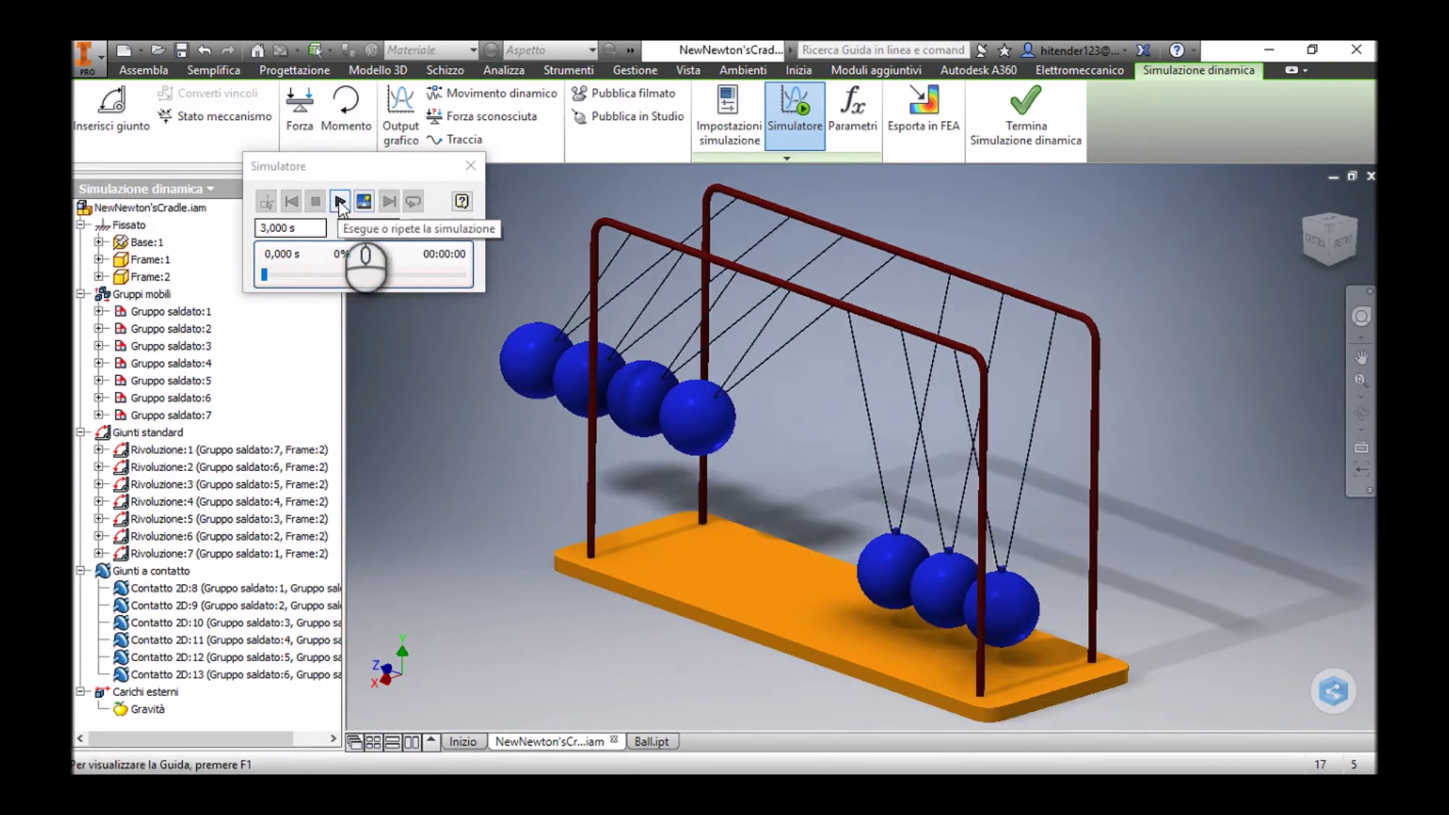
{"action": "left_click", "coordinate": [340, 201]}
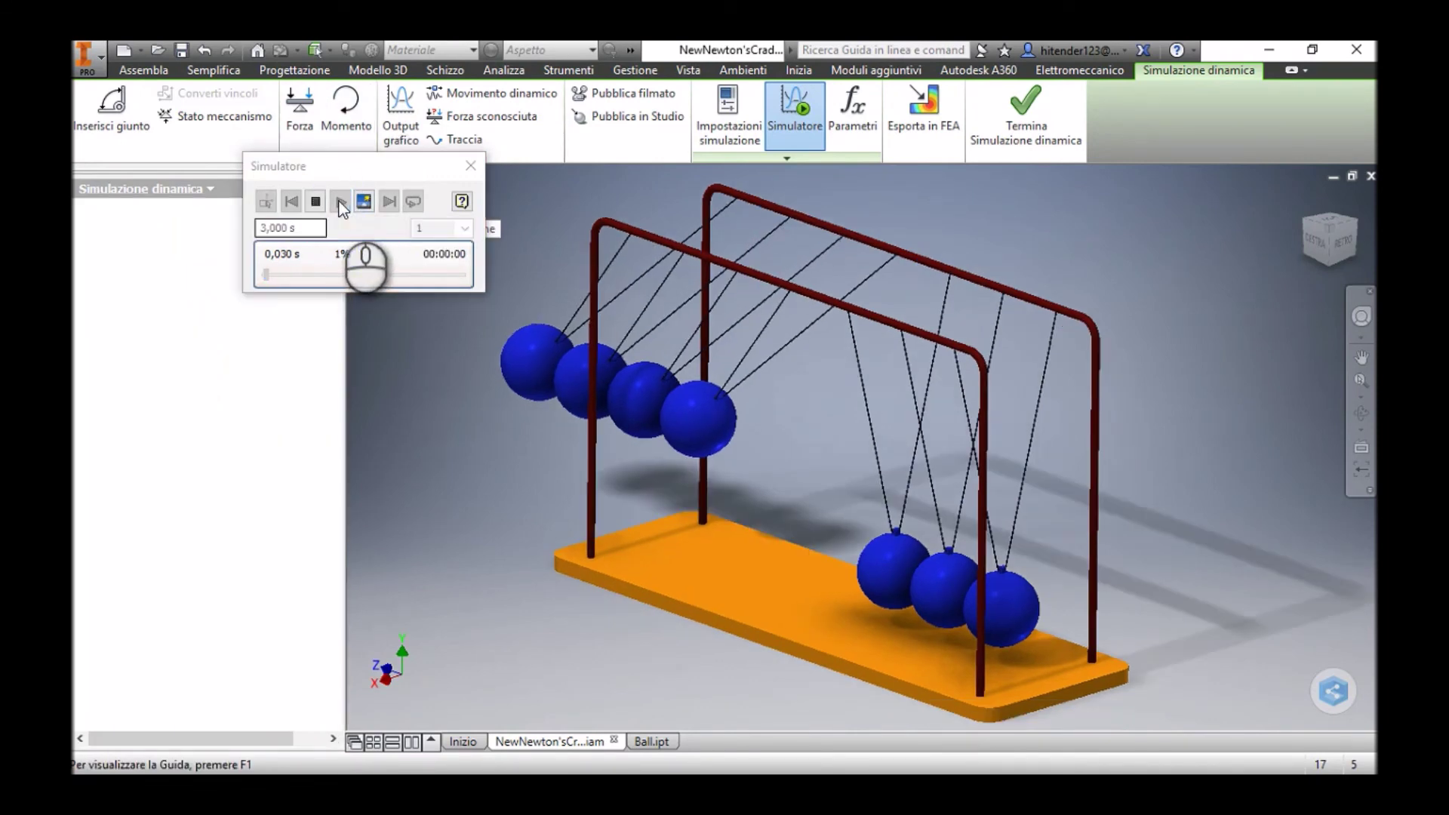